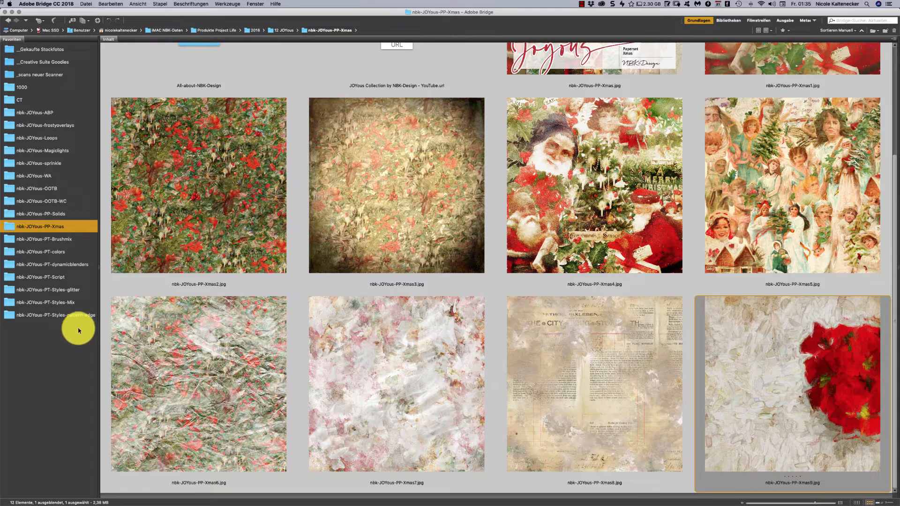
# Open the nbk-JOYous-PT-Brushmix folder and look through all its brush stamp previews, returning to the start of the folder.
pyautogui.click(73, 240)
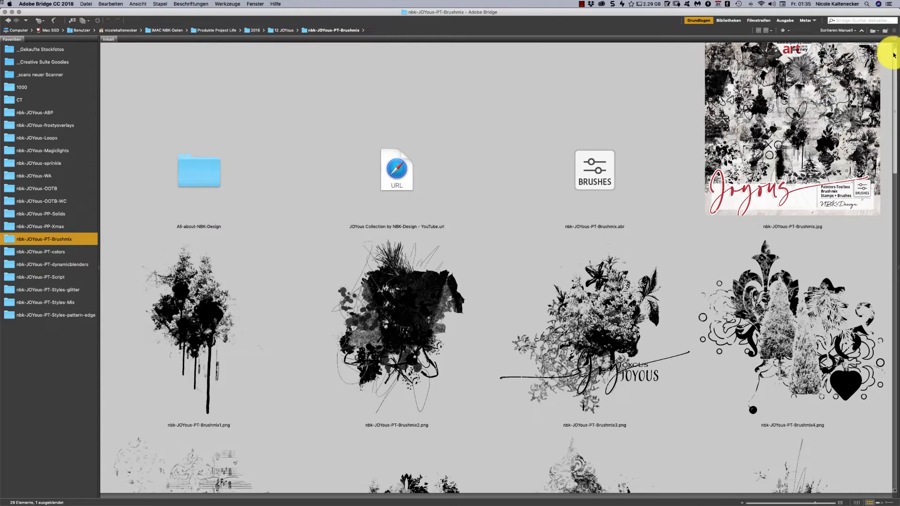
pyautogui.scroll(-3, 888, 73)
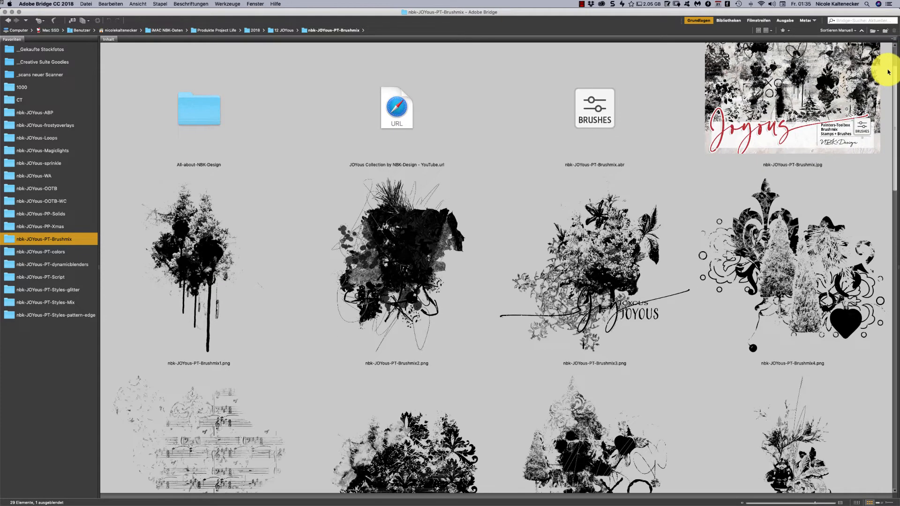
pyautogui.scroll(-3, 871, 100)
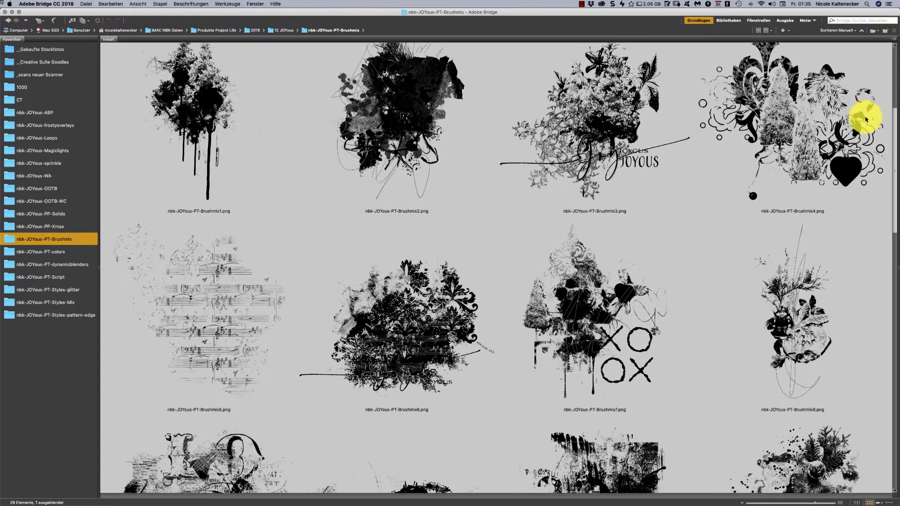
pyautogui.scroll(-4, 861, 132)
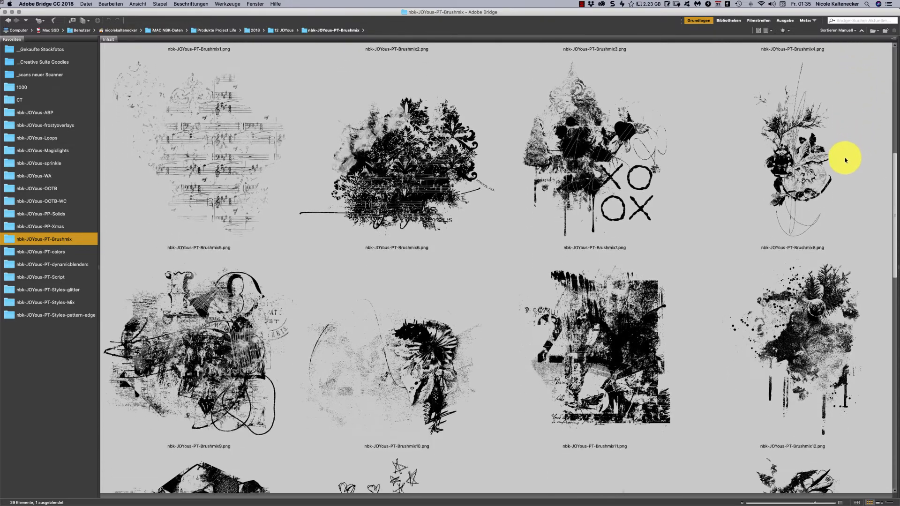
pyautogui.scroll(-3, 834, 182)
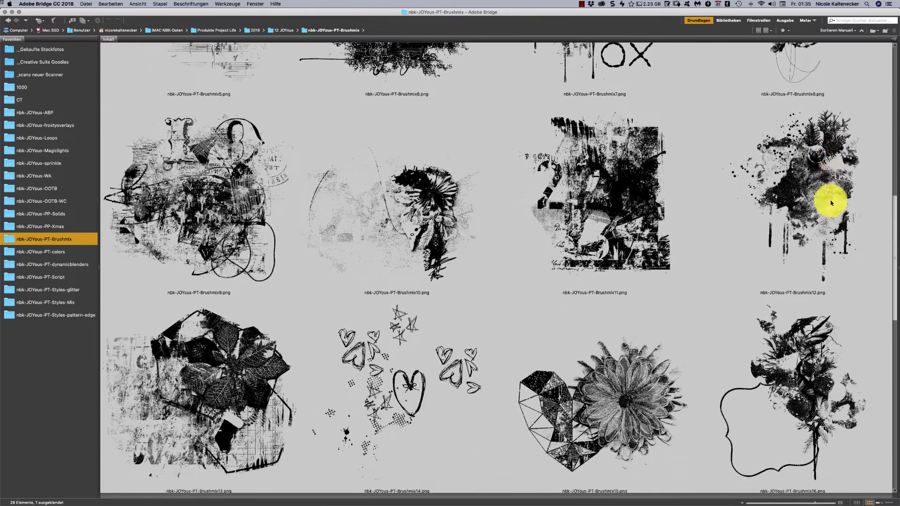
pyautogui.scroll(-6, 831, 223)
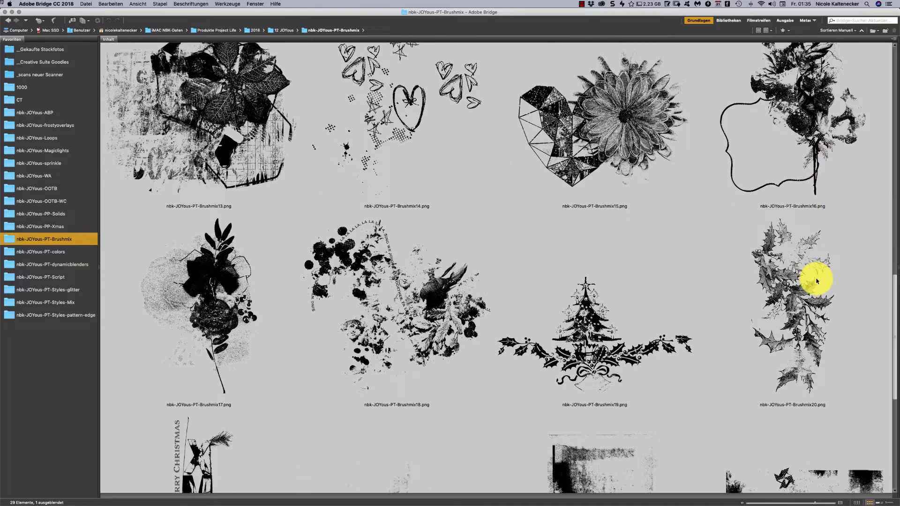
pyautogui.scroll(-2, 811, 302)
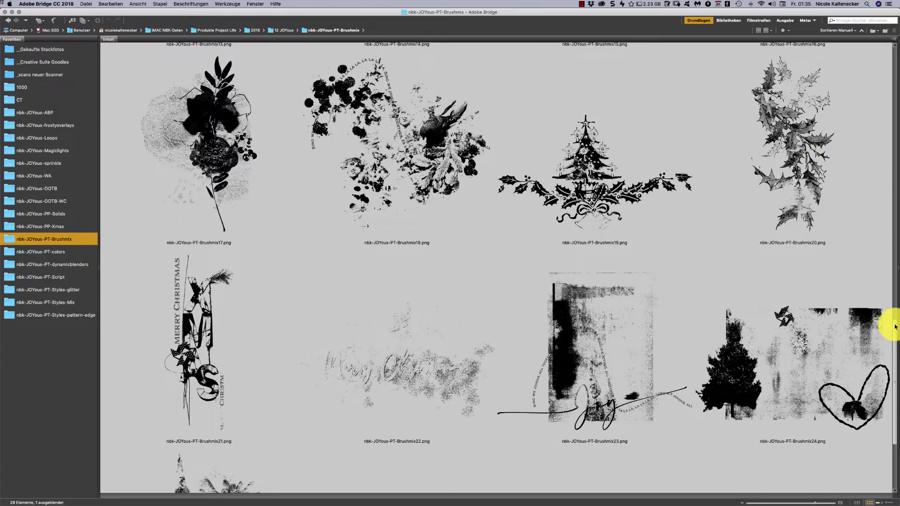
pyautogui.moveTo(894, 326); pyautogui.dragTo(866, 383)
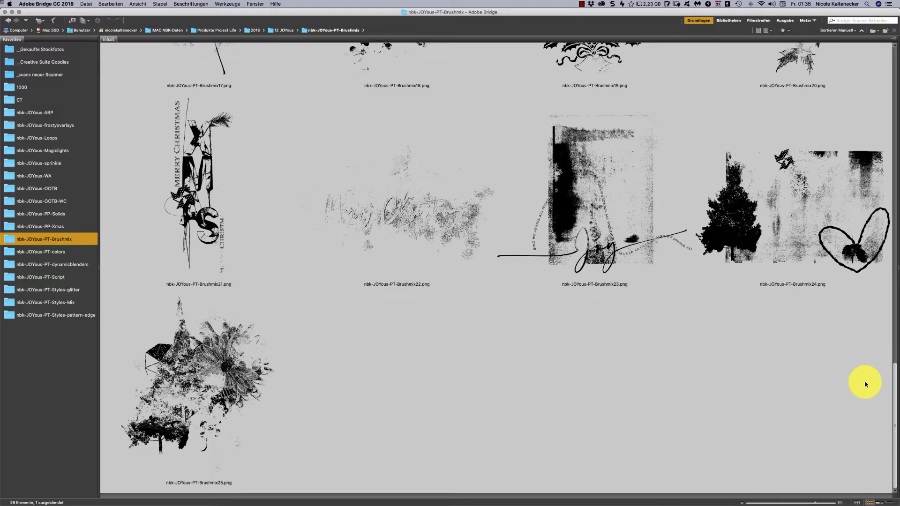
pyautogui.scroll(3, 864, 375)
pyautogui.scroll(15, 867, 342)
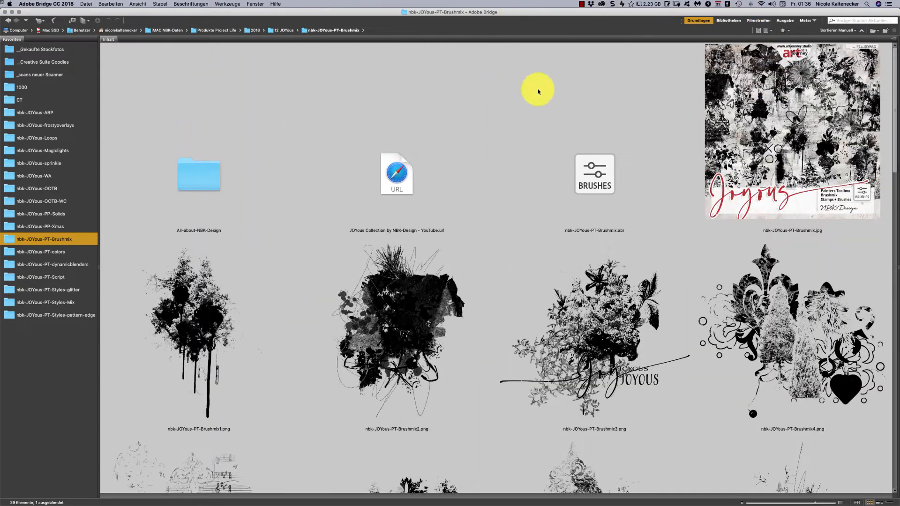
# Load the brush file nbk-JOYous-PT-Brushmix.abr into Photoshop and return to Bridge.
pyautogui.click(605, 184)
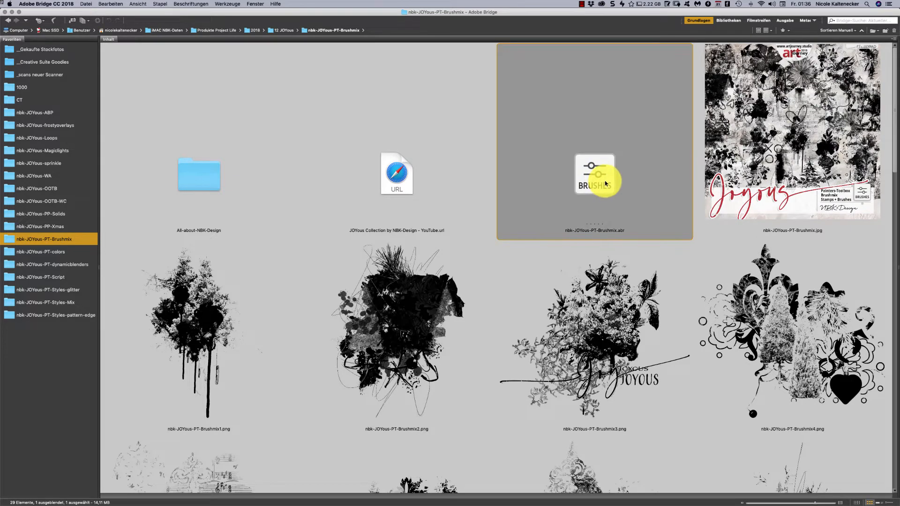
pyautogui.doubleClick(602, 180)
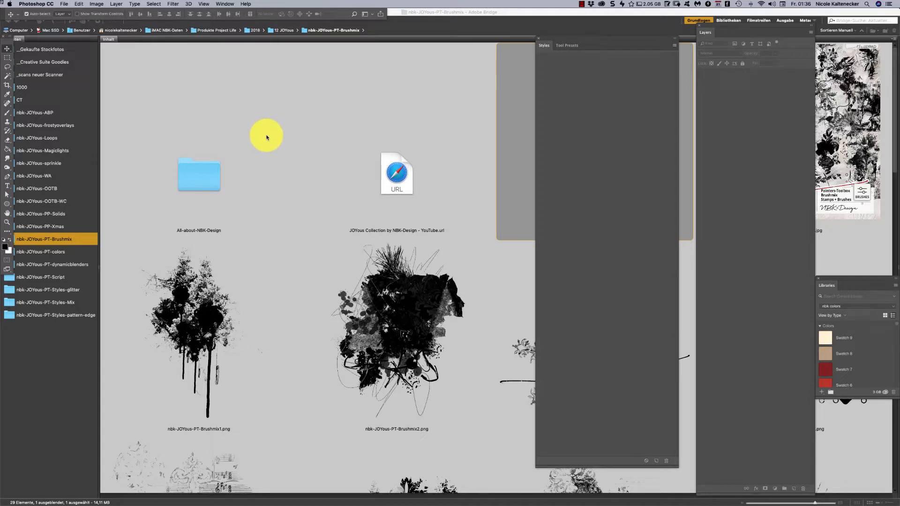
pyautogui.click(267, 138)
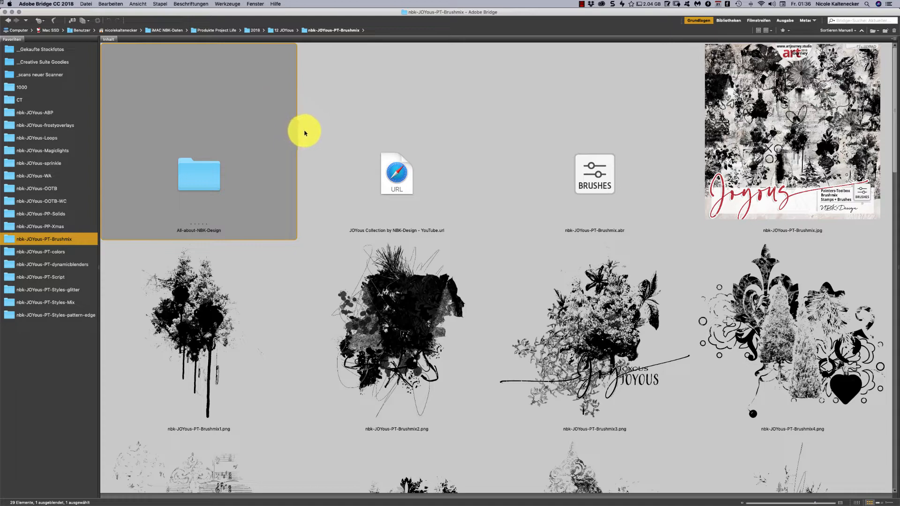
# Open the nbk-JOYous-PT-colors folder and view the preview image nbk-JOYous-PT-colors.jpg in full screen, then close the preview.
pyautogui.click(74, 253)
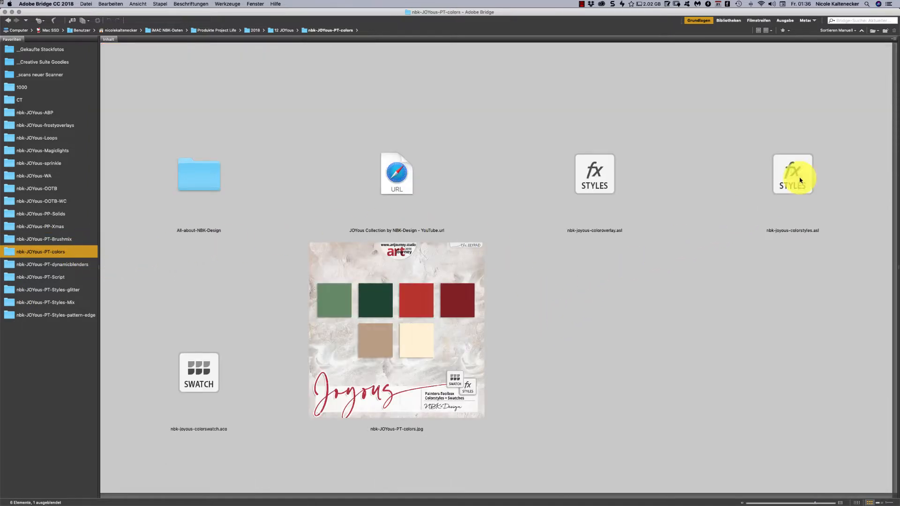
pyautogui.click(482, 315)
pyautogui.press('space')
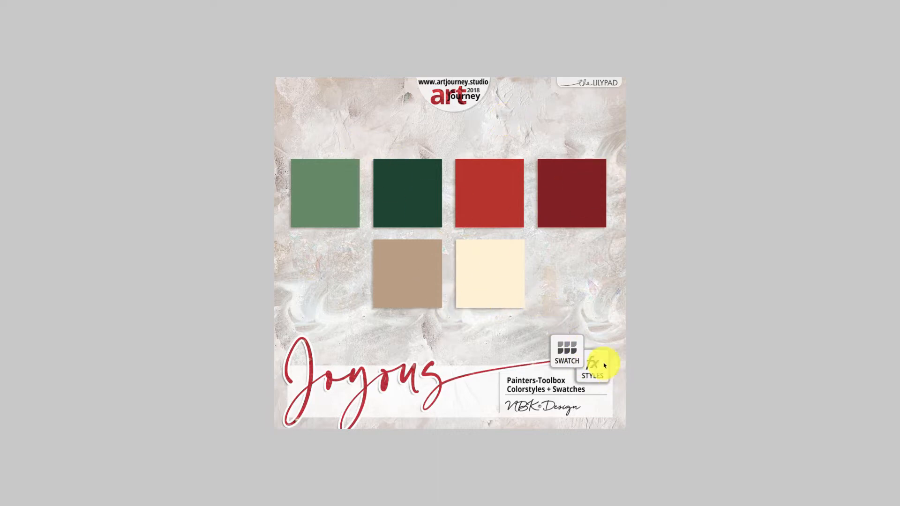
pyautogui.press('space')
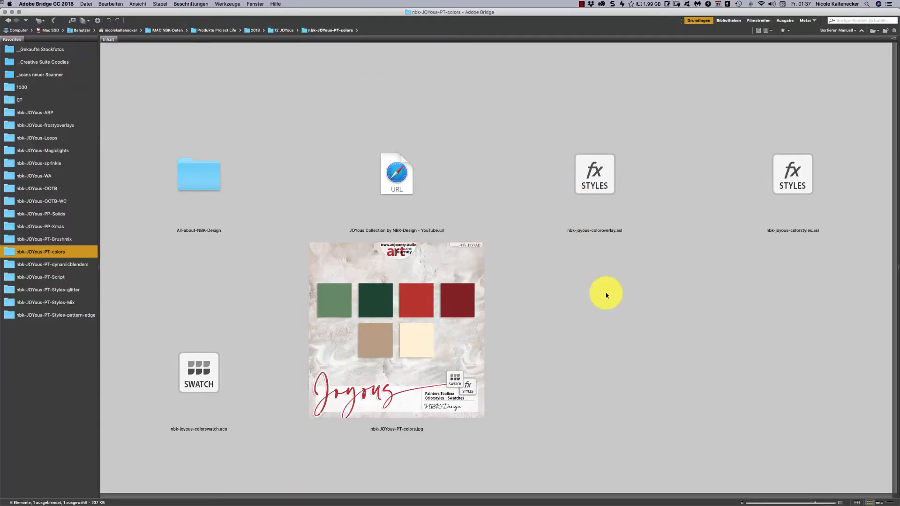
pyautogui.click(606, 296)
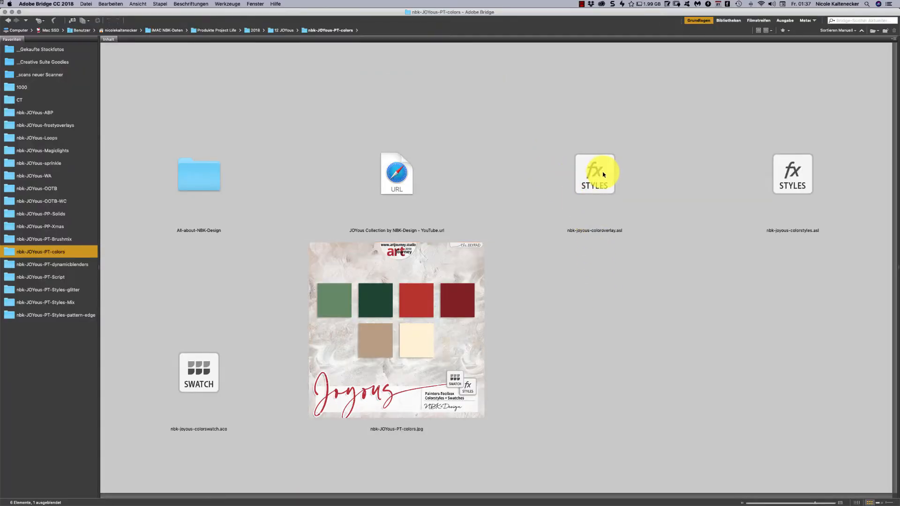
# Load the style files nbk-joyous-coloroverlay.asl and nbk-joyous-colorstyles.asl into Photoshop, leaving out the swatch file, and return to Bridge.
pyautogui.click(807, 117)
pyautogui.keyDown('super'); pyautogui.click(649, 234); pyautogui.keyUp('super')
pyautogui.keyDown('super'); pyautogui.click(207, 384); pyautogui.keyUp('super')
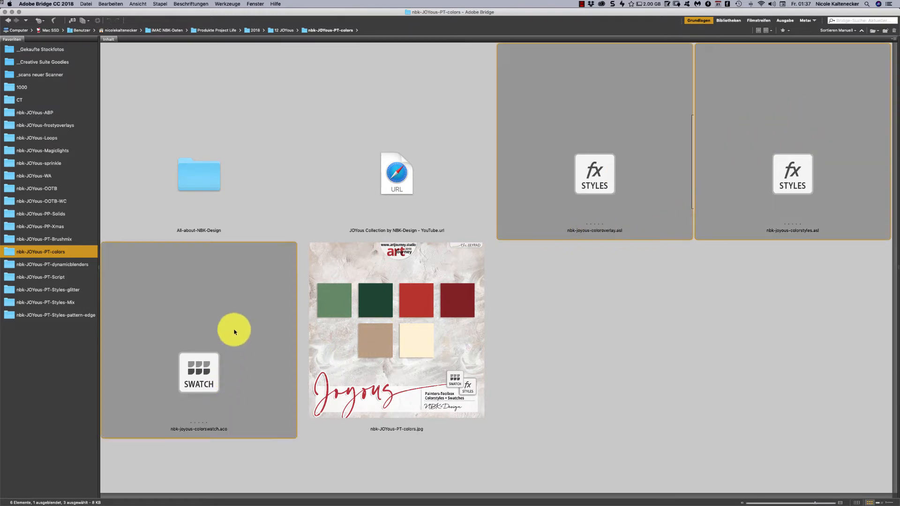
pyautogui.keyDown('super'); pyautogui.click(241, 401); pyautogui.keyUp('super')
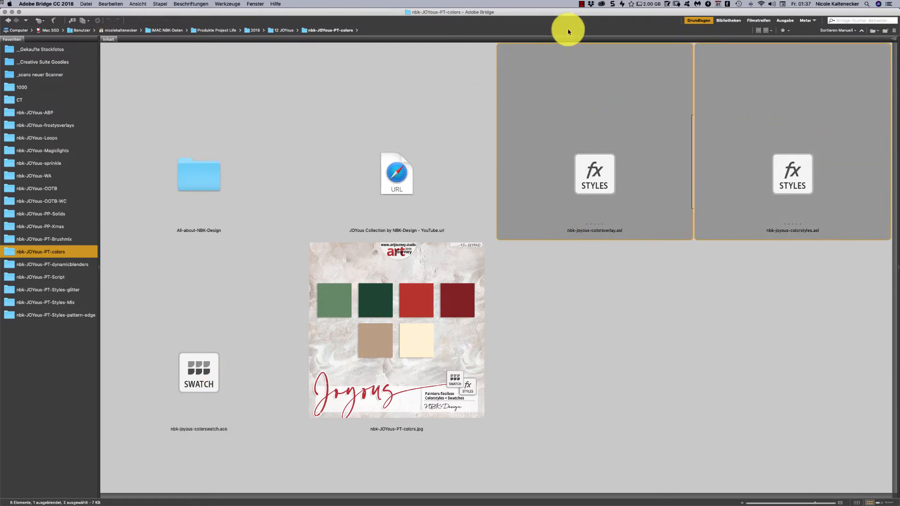
pyautogui.press('super+Tab')
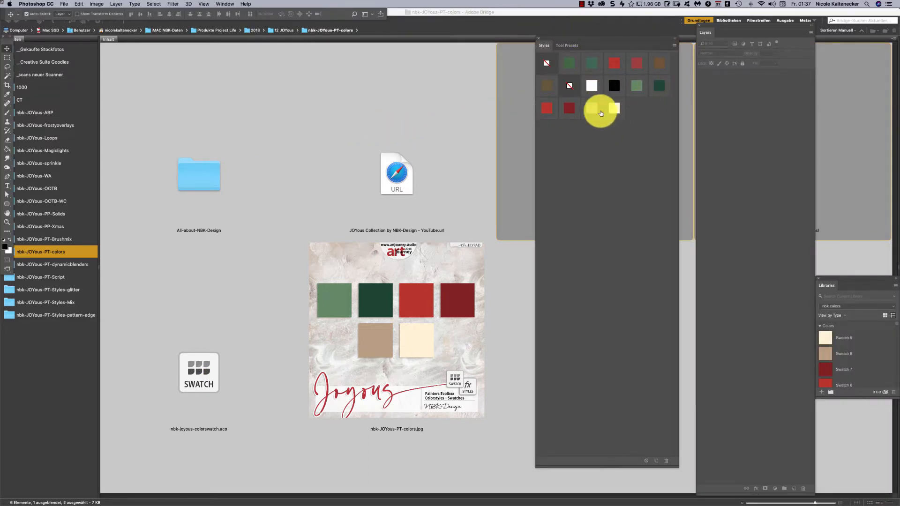
pyautogui.click(362, 113)
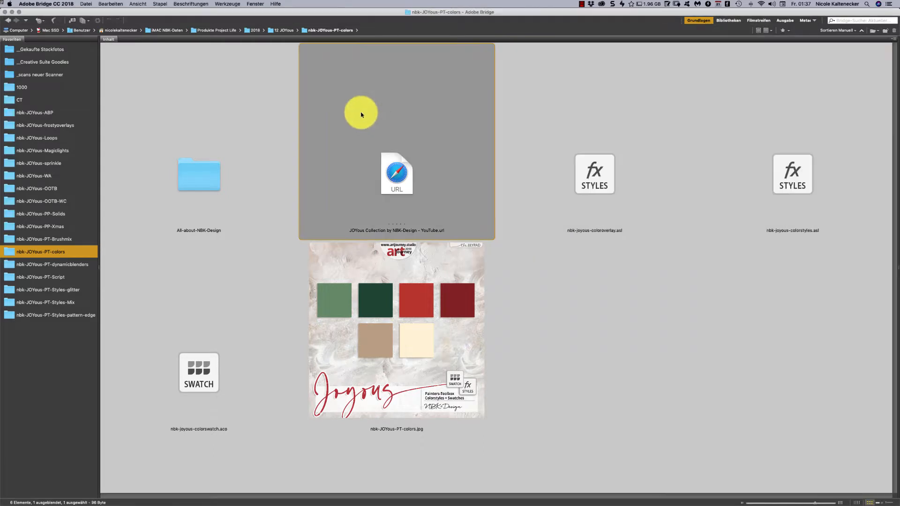
# Load the brush file nbk-joyful-PT-dynamicblenders.abr from the nbk-JOYous-PT-dynamicblenders folder into Photoshop.
pyautogui.click(71, 268)
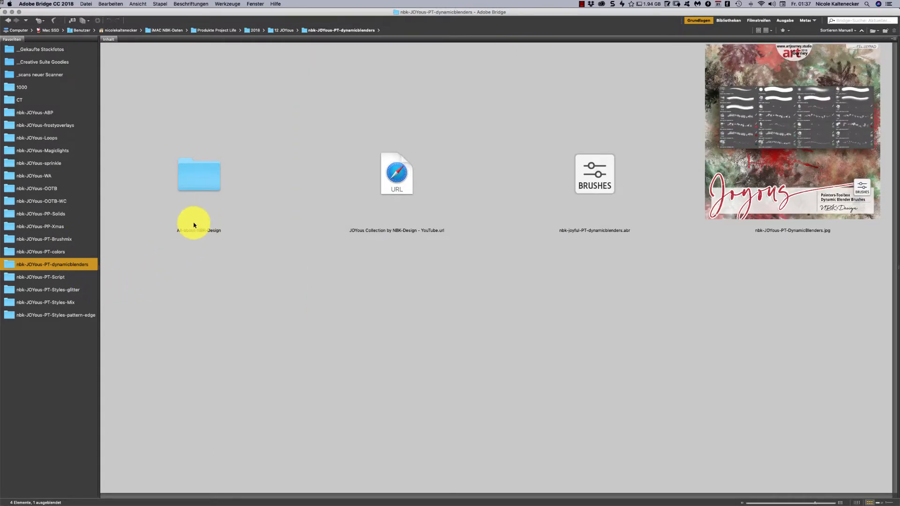
pyautogui.click(607, 178)
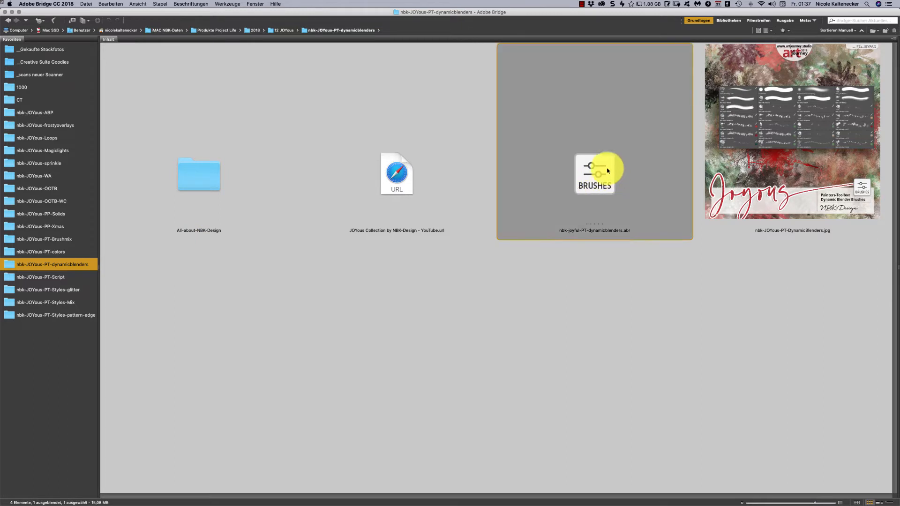
pyautogui.doubleClick(609, 173)
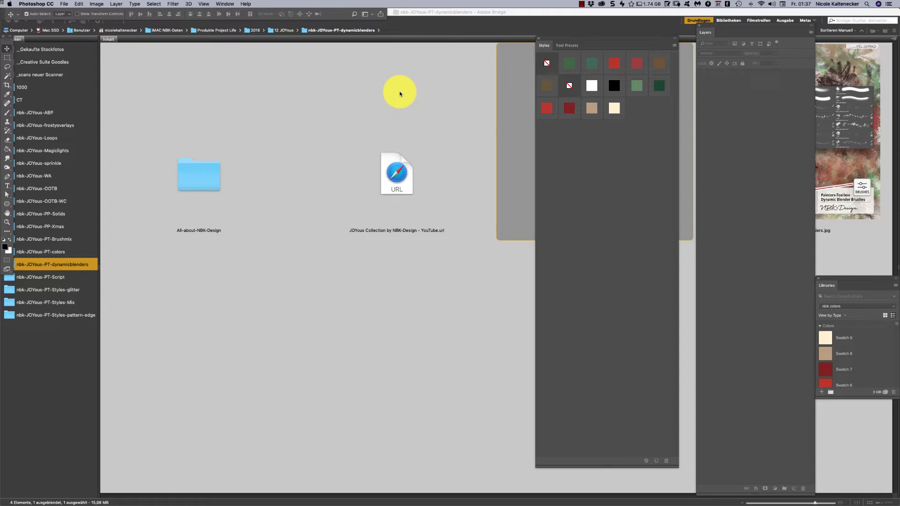
# Move the blank Untitled-1 document clear of the tools and expand the nbk-joyful-PT-dynamicblenders brush set for the Brush tool.
pyautogui.click(899, 9)
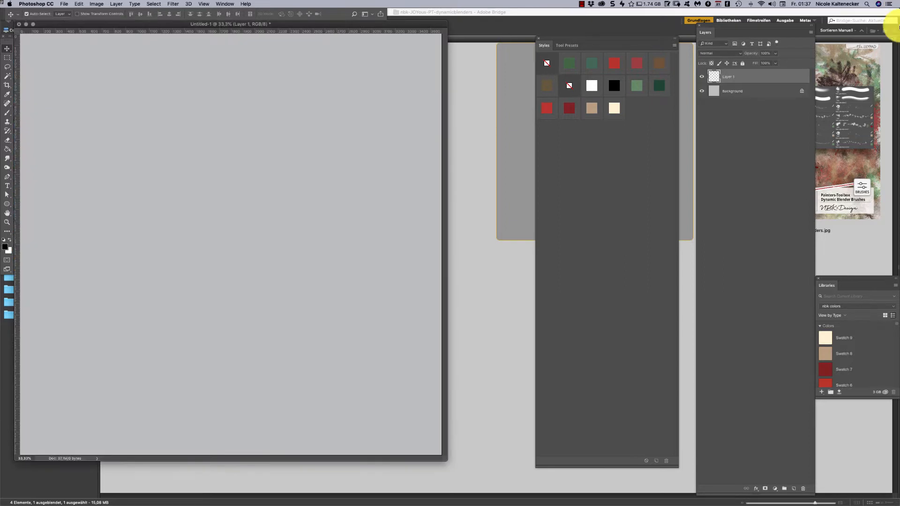
pyautogui.moveTo(341, 24); pyautogui.dragTo(416, 44)
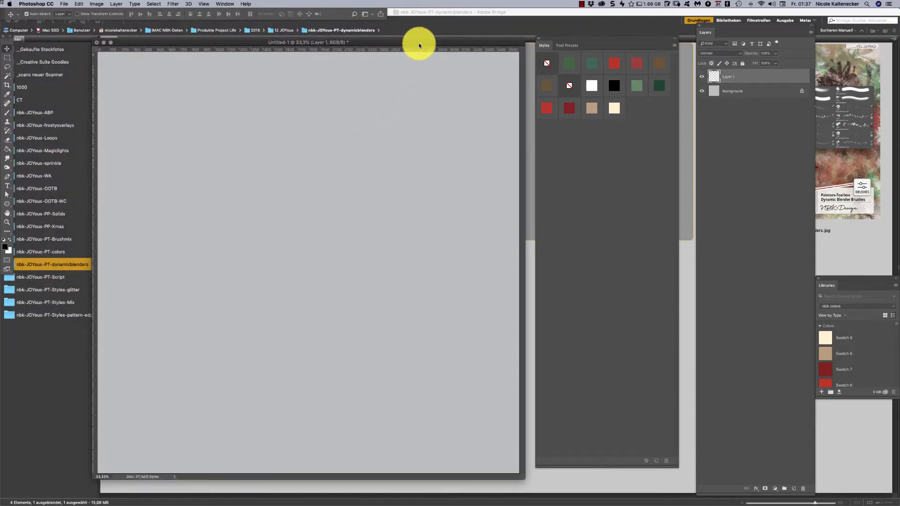
pyautogui.click(6, 115)
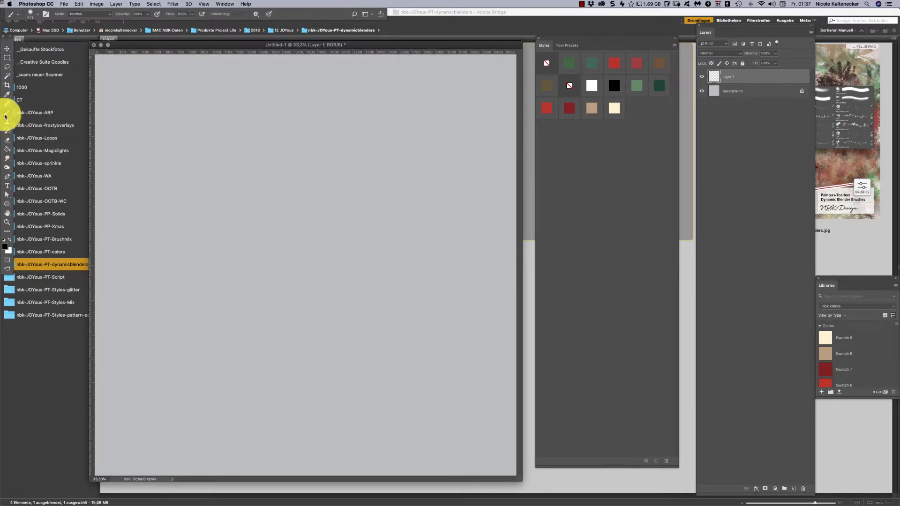
pyautogui.rightClick(393, 224)
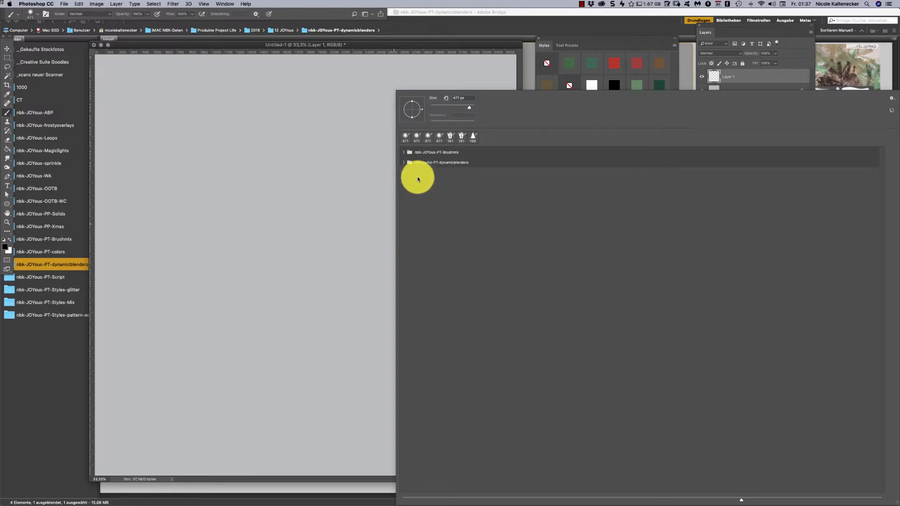
pyautogui.click(409, 162)
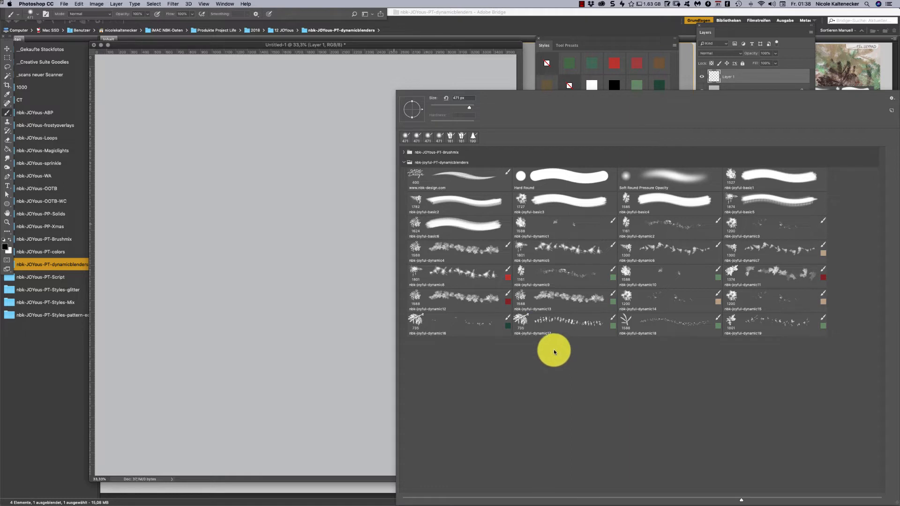
# Paint foliage texture across the middle of Layer 1 with the nbk-joyful-dynamic12 brush.
pyautogui.click(543, 298)
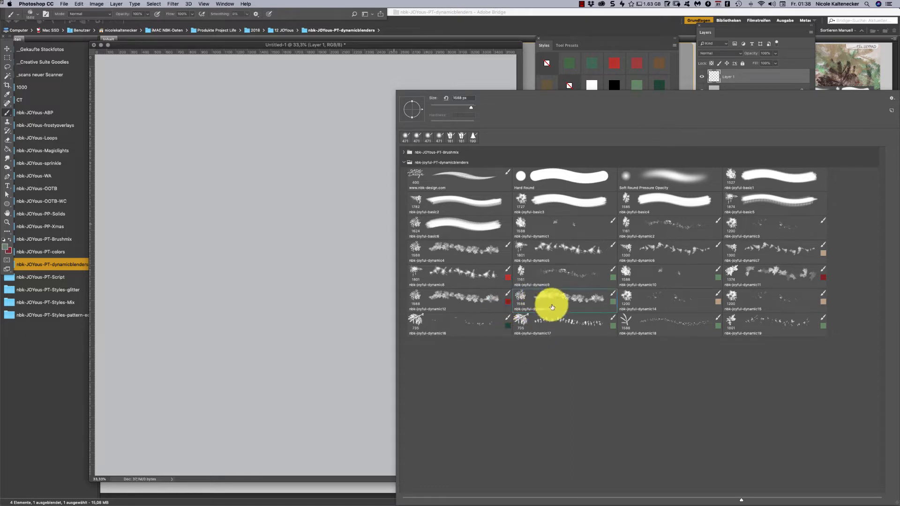
pyautogui.click(472, 304)
pyautogui.press('Return')
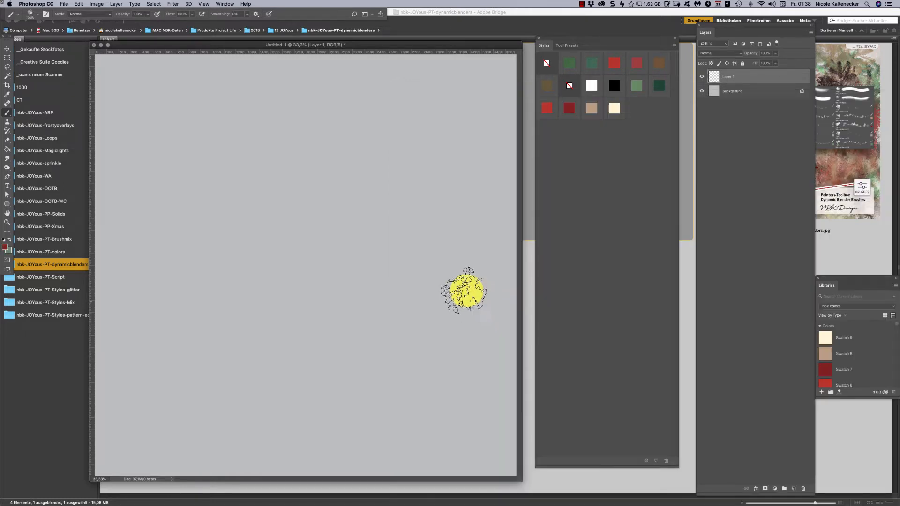
pyautogui.moveTo(293, 210)
pyautogui.mouseDown()
pyautogui.moveTo(318, 237)
pyautogui.moveTo(335, 244)
pyautogui.moveTo(361, 196)
pyautogui.moveTo(368, 206)
pyautogui.moveTo(390, 192)
pyautogui.moveTo(398, 216)
pyautogui.moveTo(401, 205)
pyautogui.moveTo(426, 228)
pyautogui.moveTo(476, 169)
pyautogui.moveTo(506, 214)
pyautogui.moveTo(506, 299)
pyautogui.moveTo(463, 295)
pyautogui.moveTo(439, 303)
pyautogui.moveTo(390, 288)
pyautogui.moveTo(328, 303)
pyautogui.moveTo(224, 279)
pyautogui.moveTo(265, 252)
pyautogui.moveTo(208, 269)
pyautogui.moveTo(189, 298)
pyautogui.moveTo(312, 282)
pyautogui.moveTo(398, 255)
pyautogui.mouseUp()
# Extend the painting over more of the canvas with the nbk-joyful-dynamic13 brush.
pyautogui.rightClick(398, 257)
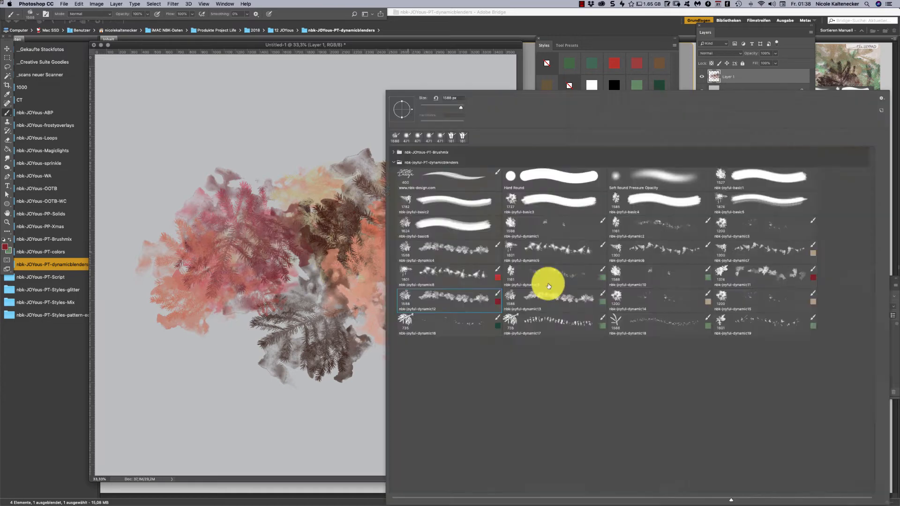
pyautogui.click(508, 302)
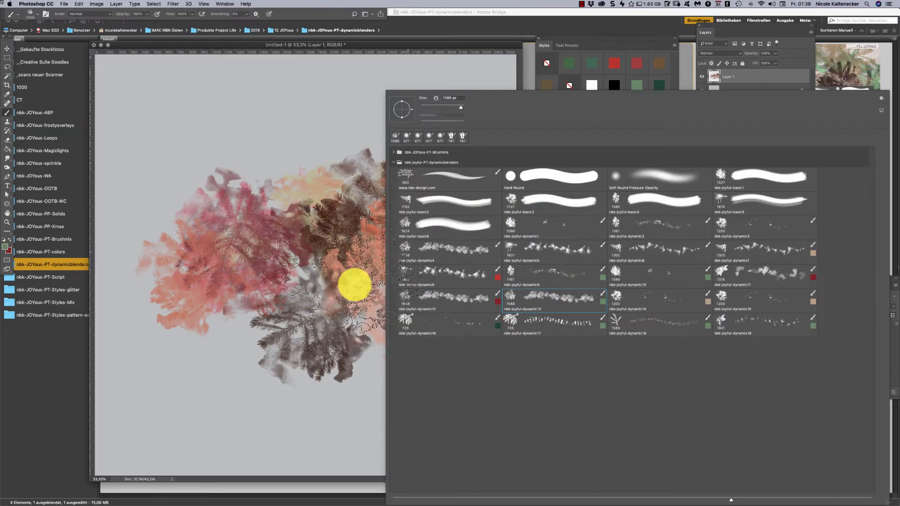
pyautogui.moveTo(309, 335)
pyautogui.mouseDown()
pyautogui.moveTo(245, 323)
pyautogui.moveTo(133, 348)
pyautogui.moveTo(160, 364)
pyautogui.moveTo(237, 362)
pyautogui.moveTo(311, 376)
pyautogui.moveTo(342, 363)
pyautogui.moveTo(408, 362)
pyautogui.moveTo(325, 243)
pyautogui.moveTo(330, 158)
pyautogui.moveTo(314, 145)
pyautogui.moveTo(277, 158)
pyautogui.moveTo(373, 141)
pyautogui.moveTo(373, 157)
pyautogui.moveTo(386, 154)
pyautogui.moveTo(475, 110)
pyautogui.moveTo(484, 132)
pyautogui.moveTo(418, 311)
pyautogui.mouseUp()
# Blend further texture into the painting with the nbk-joyful-dynamic14 brush and zoom the document out to 12.5%.
pyautogui.rightClick(417, 311)
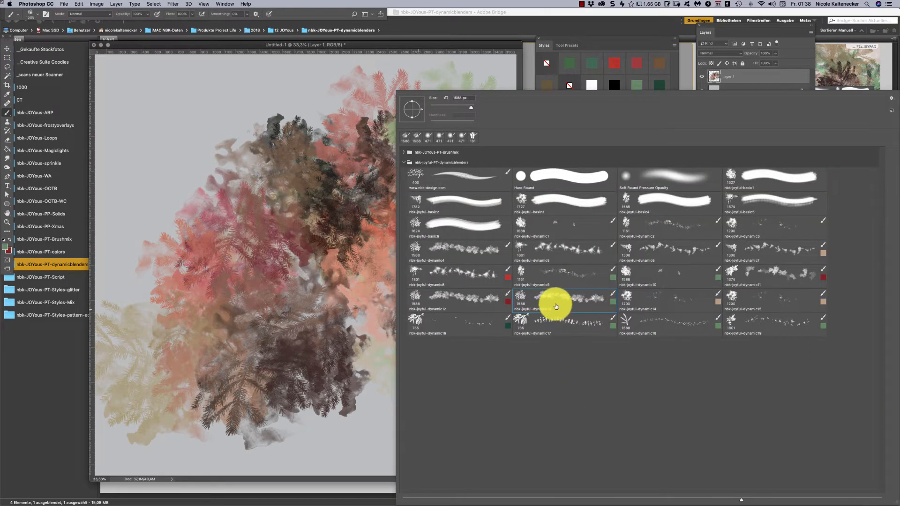
pyautogui.click(641, 299)
pyautogui.click(187, 136)
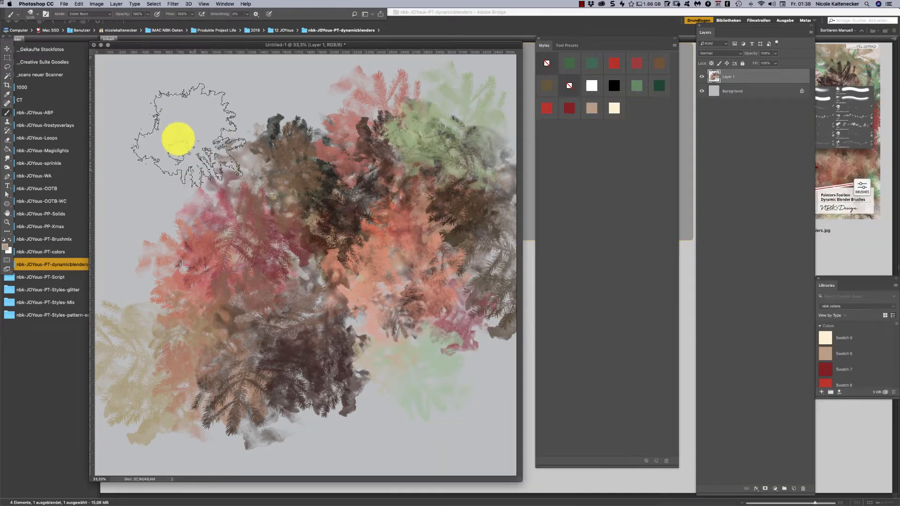
pyautogui.moveTo(155, 199)
pyautogui.mouseDown()
pyautogui.moveTo(128, 243)
pyautogui.moveTo(234, 110)
pyautogui.moveTo(269, 94)
pyautogui.moveTo(281, 92)
pyautogui.moveTo(323, 155)
pyautogui.moveTo(400, 147)
pyautogui.moveTo(221, 221)
pyautogui.moveTo(324, 162)
pyautogui.moveTo(308, 30)
pyautogui.mouseUp()
pyautogui.press('super+minus')
pyautogui.press('super+minus')
pyautogui.press('super+minus')
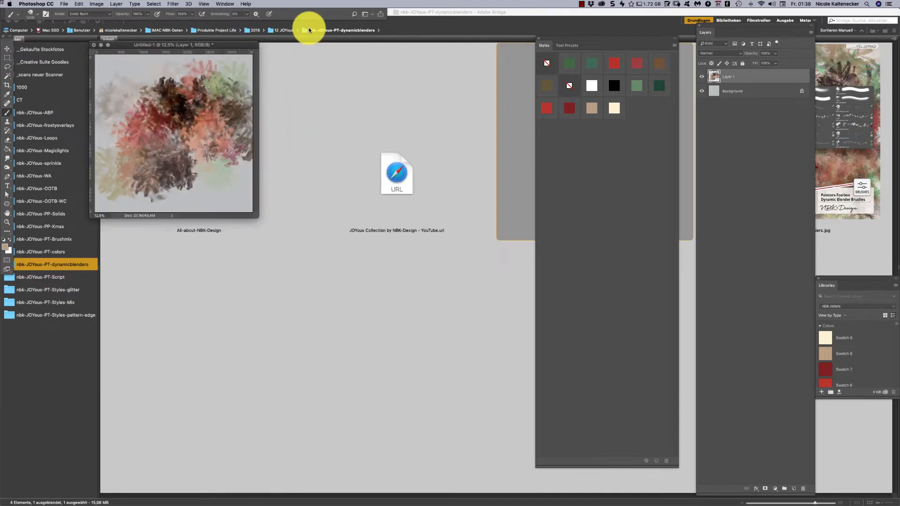
# Paint textured Color Burn strokes with the nbk-joyful-dynamic14 brush over the upper-left and left areas of the Layer 1 painting.
pyautogui.press('super+plus')
pyautogui.press('super+plus')
pyautogui.press('super+plus')
pyautogui.press('super+plus')
pyautogui.press('super+plus')
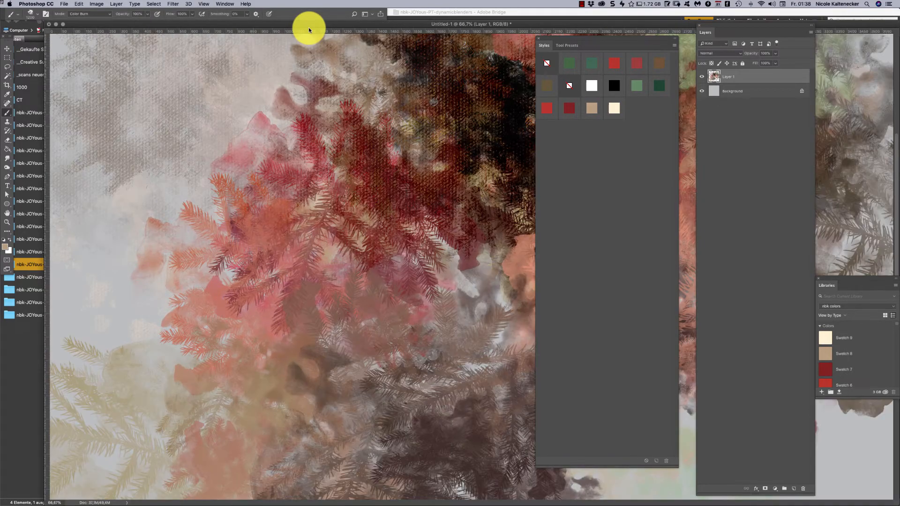
pyautogui.moveTo(354, 205); pyautogui.dragTo(331, 331)
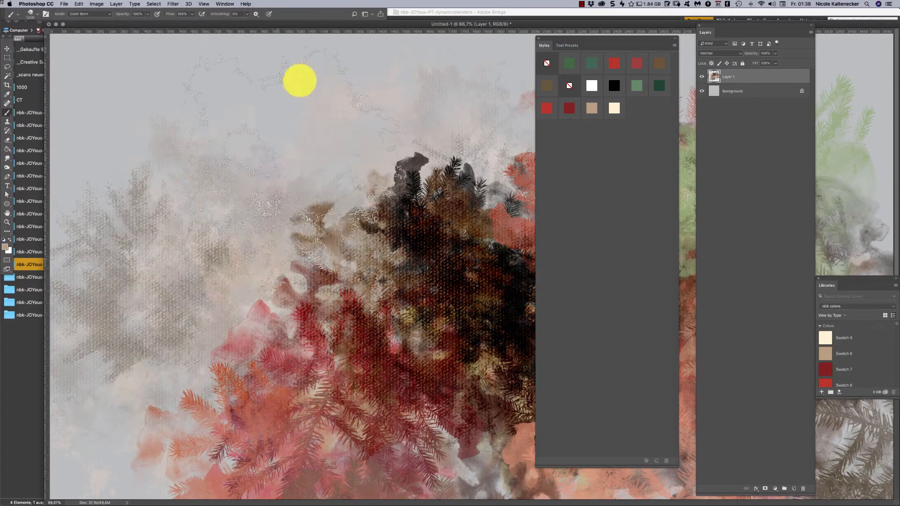
pyautogui.scroll(-5, 326, 223)
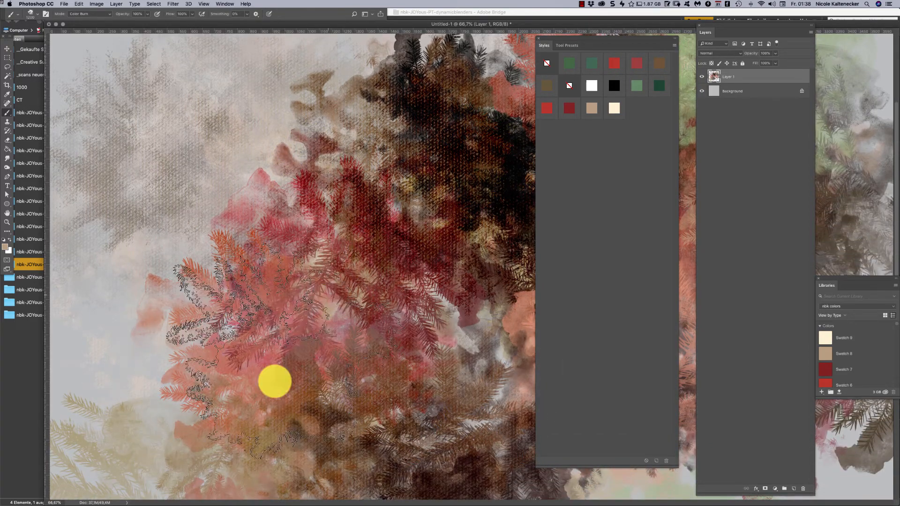
pyautogui.moveTo(126, 378); pyautogui.dragTo(124, 294)
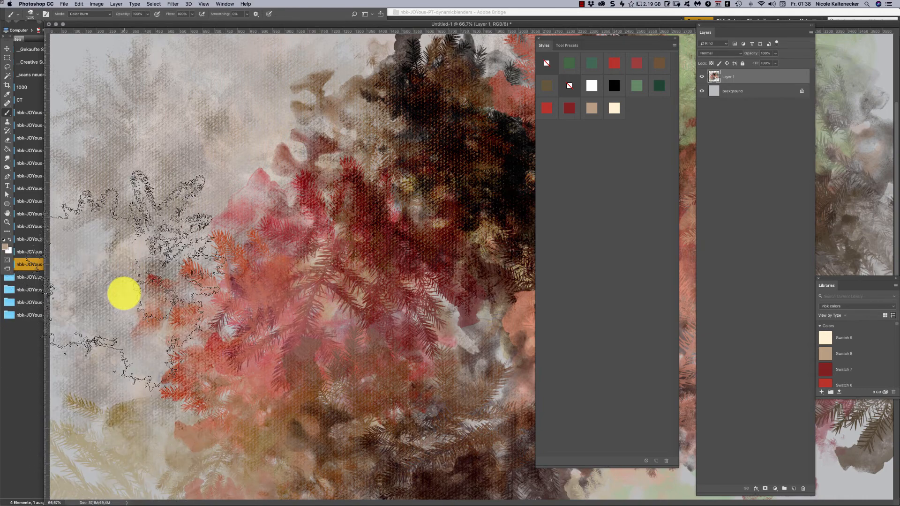
# Move the Styles panel clear of the canvas and extend the dynamic14 Color Burn strokes across the centre and right of the painting.
pyautogui.press('super+minus')
pyautogui.moveTo(372, 291)
pyautogui.mouseDown()
pyautogui.moveTo(398, 341)
pyautogui.moveTo(427, 359)
pyautogui.moveTo(469, 318)
pyautogui.moveTo(441, 224)
pyautogui.moveTo(472, 344)
pyautogui.mouseUp()
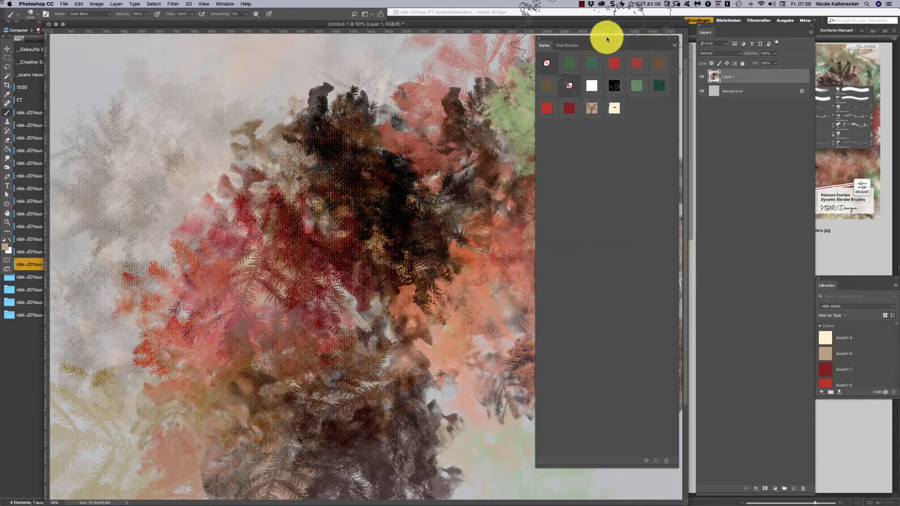
pyautogui.moveTo(607, 39); pyautogui.dragTo(796, 30)
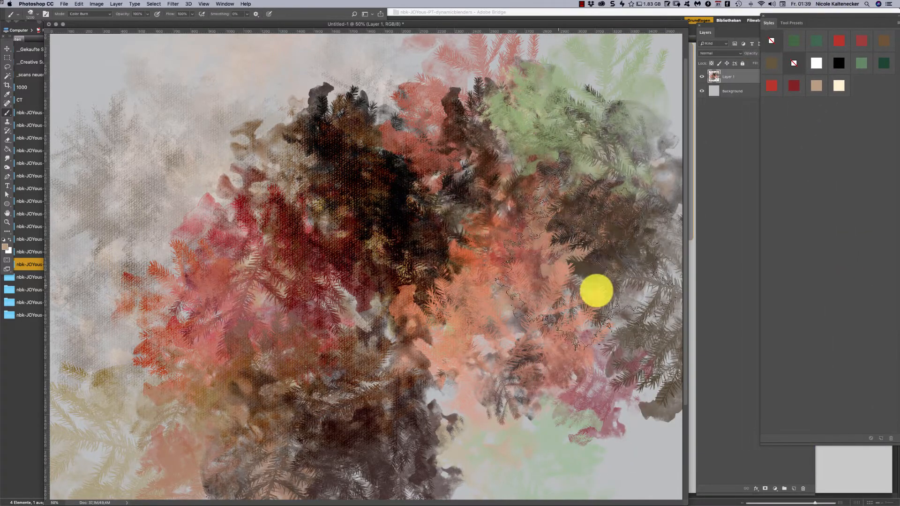
pyautogui.moveTo(597, 290)
pyautogui.mouseDown()
pyautogui.moveTo(654, 319)
pyautogui.moveTo(665, 241)
pyautogui.moveTo(653, 206)
pyautogui.moveTo(635, 170)
pyautogui.moveTo(607, 163)
pyautogui.moveTo(599, 139)
pyautogui.moveTo(542, 133)
pyautogui.moveTo(508, 111)
pyautogui.moveTo(552, 88)
pyautogui.moveTo(615, 107)
pyautogui.moveTo(575, 39)
pyautogui.moveTo(507, 82)
pyautogui.moveTo(544, 122)
pyautogui.moveTo(547, 98)
pyautogui.moveTo(605, 88)
pyautogui.moveTo(601, 153)
pyautogui.moveTo(562, 321)
pyautogui.moveTo(520, 369)
pyautogui.moveTo(499, 378)
pyautogui.moveTo(461, 355)
pyautogui.moveTo(412, 368)
pyautogui.moveTo(408, 351)
pyautogui.moveTo(490, 404)
pyautogui.moveTo(535, 373)
pyautogui.moveTo(620, 159)
pyautogui.moveTo(551, 263)
pyautogui.moveTo(356, 289)
pyautogui.moveTo(244, 134)
pyautogui.moveTo(489, 77)
pyautogui.moveTo(465, 286)
pyautogui.moveTo(394, 245)
pyautogui.mouseUp()
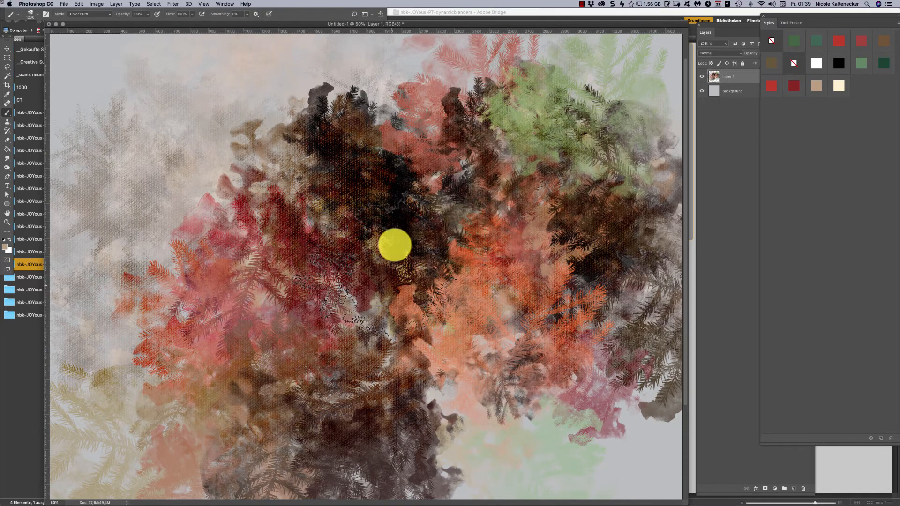
# Reposition the document window and paint green foliage over the lower part of the canvas with the nbk-joyful-dynamic16 brush.
pyautogui.press('super+minus')
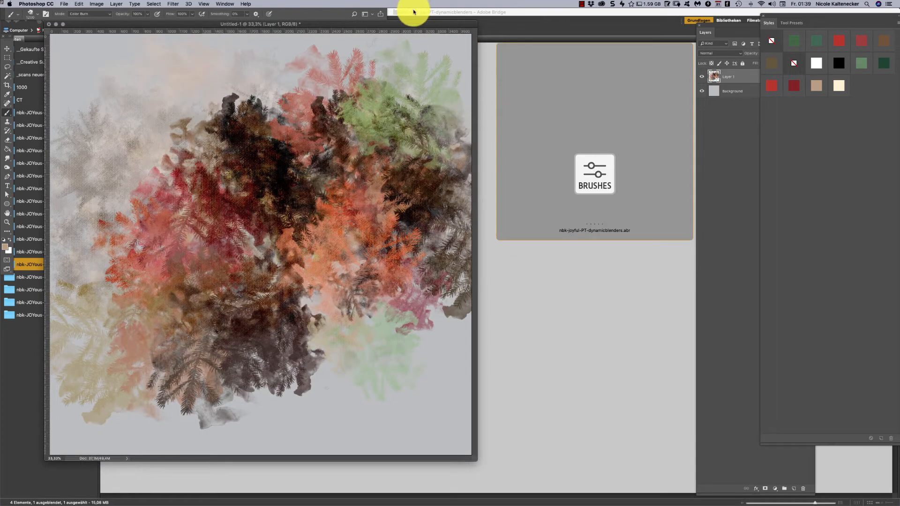
pyautogui.moveTo(433, 26); pyautogui.dragTo(499, 30)
pyautogui.rightClick(423, 214)
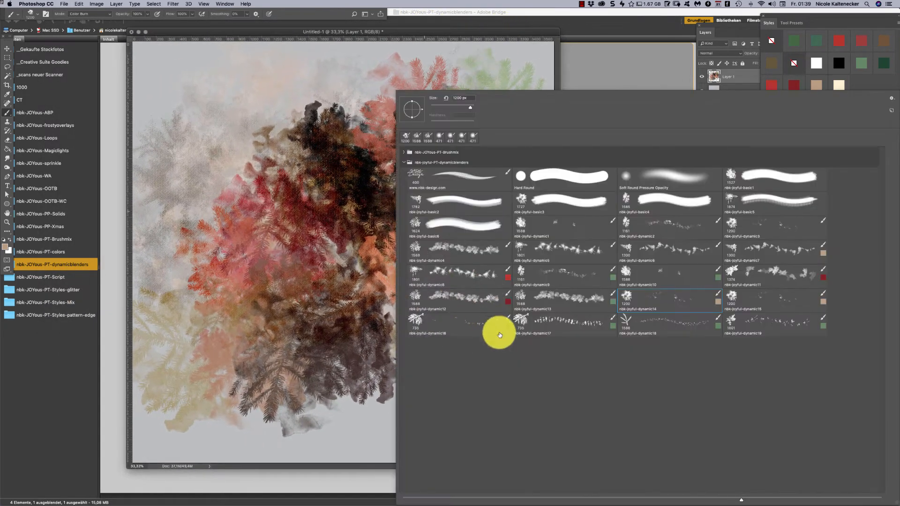
pyautogui.doubleClick(444, 336)
pyautogui.moveTo(382, 358)
pyautogui.mouseDown()
pyautogui.moveTo(447, 370)
pyautogui.moveTo(490, 400)
pyautogui.moveTo(545, 332)
pyautogui.moveTo(488, 300)
pyautogui.moveTo(439, 305)
pyautogui.moveTo(408, 326)
pyautogui.moveTo(307, 327)
pyautogui.moveTo(298, 363)
pyautogui.moveTo(228, 376)
pyautogui.moveTo(269, 374)
pyautogui.moveTo(290, 392)
pyautogui.moveTo(339, 395)
pyautogui.moveTo(370, 350)
pyautogui.moveTo(454, 328)
pyautogui.moveTo(486, 287)
pyautogui.moveTo(503, 305)
pyautogui.moveTo(533, 255)
pyautogui.moveTo(527, 286)
pyautogui.moveTo(516, 268)
pyautogui.moveTo(464, 247)
pyautogui.moveTo(425, 257)
pyautogui.moveTo(408, 302)
pyautogui.moveTo(364, 257)
pyautogui.moveTo(296, 287)
pyautogui.moveTo(347, 313)
pyautogui.moveTo(283, 309)
pyautogui.moveTo(323, 296)
pyautogui.moveTo(257, 371)
pyautogui.mouseUp()
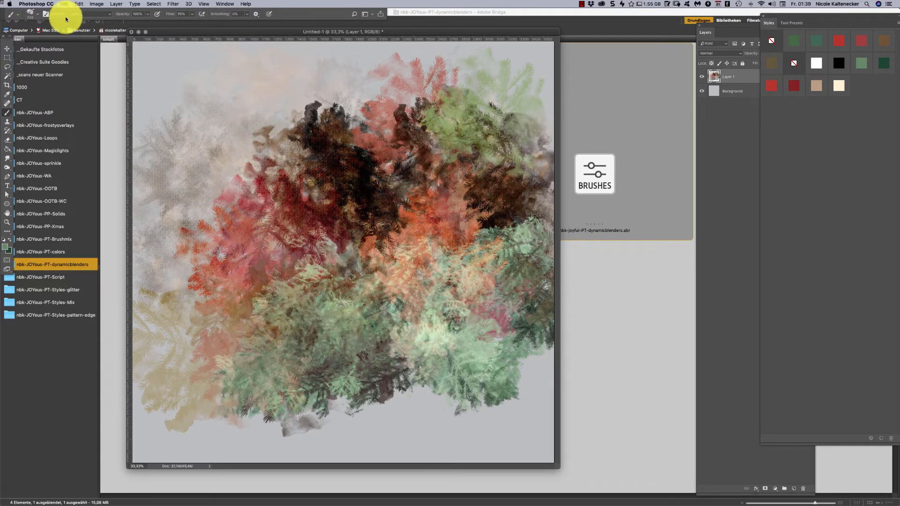
# Set the brush blend mode to Multiply and paint dark green foliage along the upper edge of the painting.
pyautogui.click(85, 14)
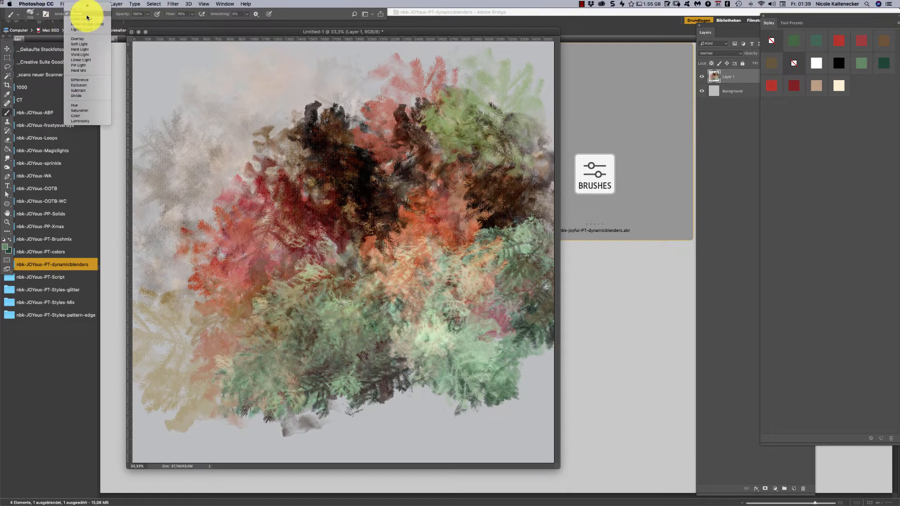
pyautogui.moveTo(83, 4)
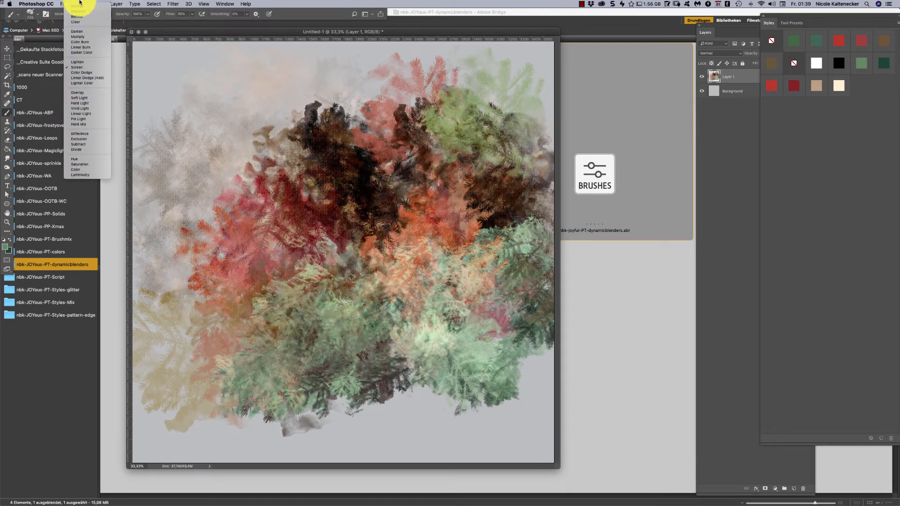
pyautogui.click(80, 3)
pyautogui.click(91, 14)
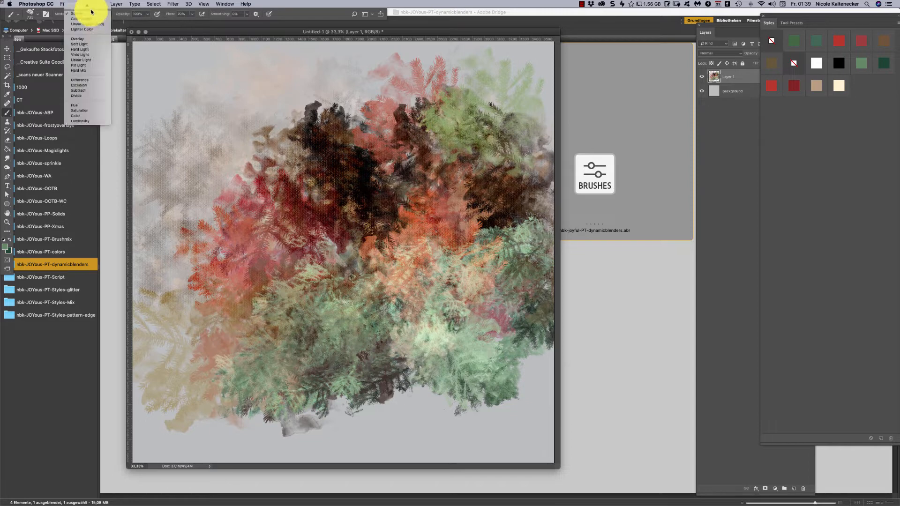
pyautogui.moveTo(90, 10)
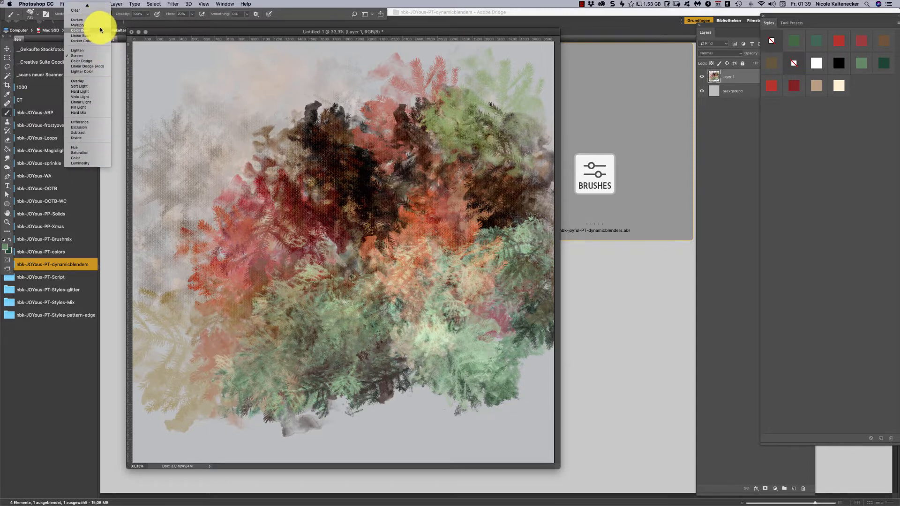
pyautogui.click(99, 24)
pyautogui.moveTo(245, 136)
pyautogui.mouseDown()
pyautogui.moveTo(221, 136)
pyautogui.moveTo(182, 182)
pyautogui.moveTo(183, 211)
pyautogui.moveTo(215, 233)
pyautogui.moveTo(272, 116)
pyautogui.moveTo(320, 90)
pyautogui.moveTo(382, 139)
pyautogui.moveTo(555, 82)
pyautogui.mouseUp()
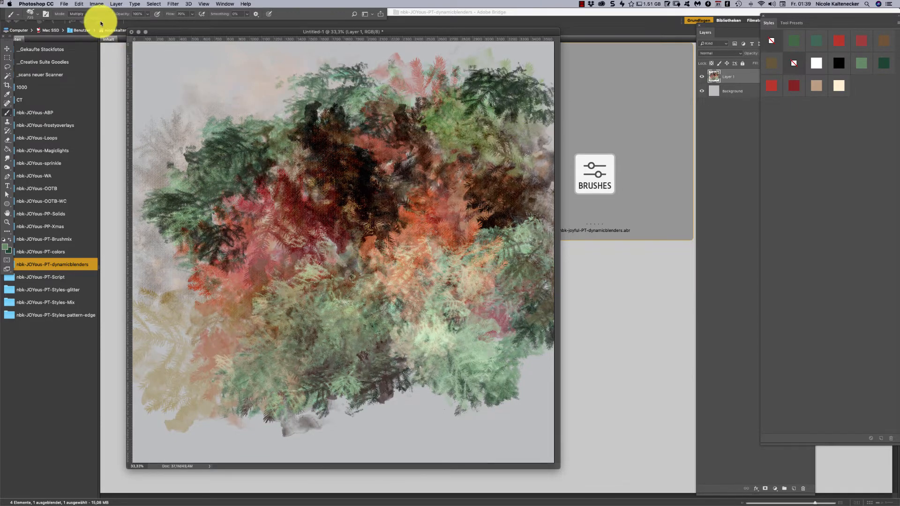
# Set the brush blend mode to Normal and paint green foliage over the left and middle of the painting.
pyautogui.click(99, 16)
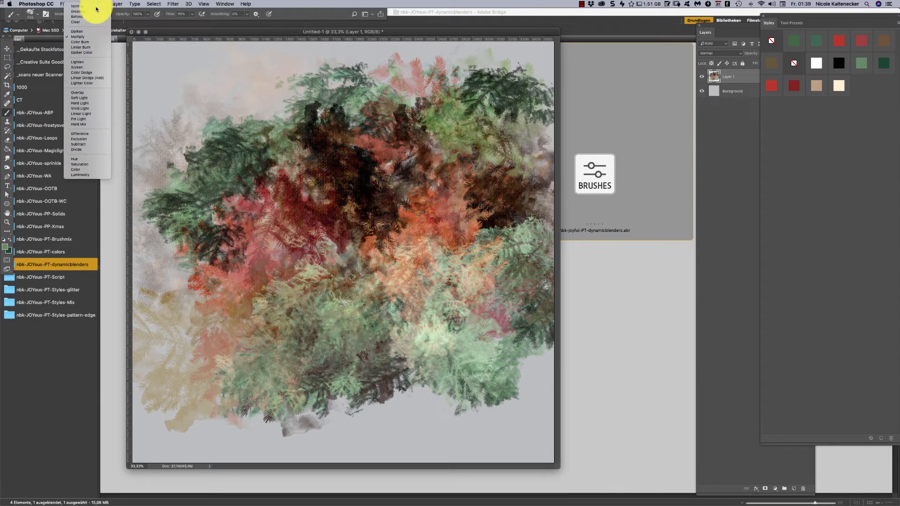
pyautogui.click(92, 6)
pyautogui.moveTo(307, 257)
pyautogui.mouseDown()
pyautogui.moveTo(245, 224)
pyautogui.moveTo(191, 308)
pyautogui.moveTo(208, 311)
pyautogui.moveTo(316, 264)
pyautogui.moveTo(359, 268)
pyautogui.moveTo(403, 253)
pyautogui.moveTo(468, 173)
pyautogui.moveTo(522, 159)
pyautogui.moveTo(316, 126)
pyautogui.mouseUp()
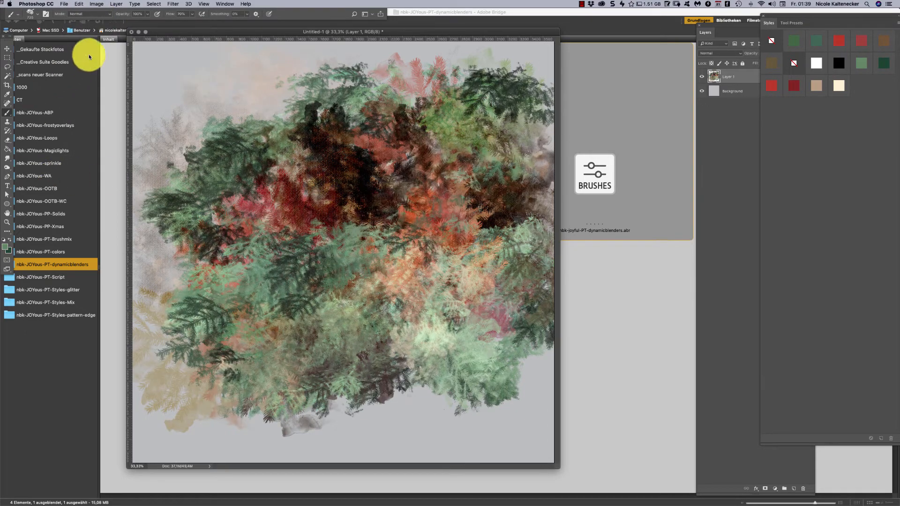
# Set the brush blend mode to Overlay and paint foliage over the lower-left part of the painting.
pyautogui.click(86, 14)
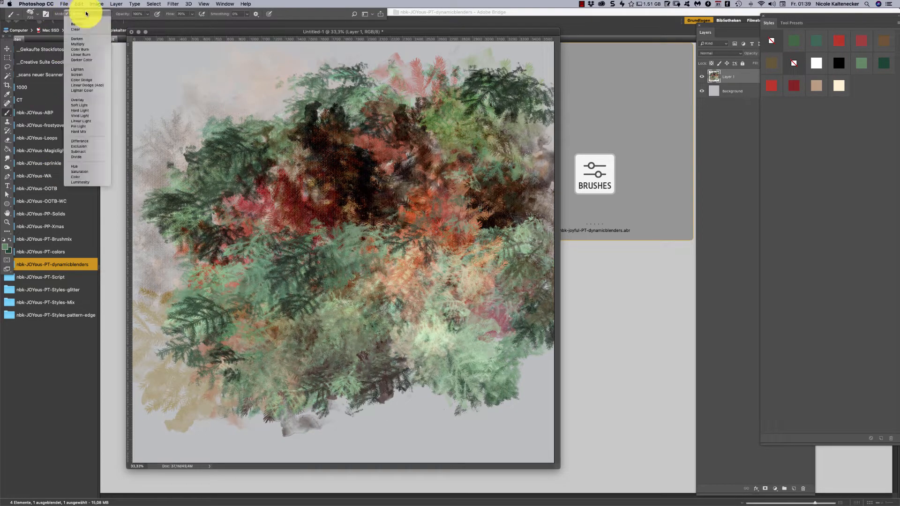
pyautogui.click(100, 102)
pyautogui.moveTo(277, 293)
pyautogui.mouseDown()
pyautogui.moveTo(288, 324)
pyautogui.moveTo(309, 320)
pyautogui.moveTo(371, 337)
pyautogui.moveTo(393, 329)
pyautogui.moveTo(408, 306)
pyautogui.moveTo(471, 373)
pyautogui.moveTo(533, 372)
pyautogui.moveTo(536, 394)
pyautogui.moveTo(474, 375)
pyautogui.moveTo(336, 431)
pyautogui.moveTo(279, 434)
pyautogui.moveTo(237, 420)
pyautogui.moveTo(191, 388)
pyautogui.moveTo(171, 398)
pyautogui.moveTo(140, 360)
pyautogui.mouseUp()
# Clear Layer 1 and paint green brushwork in the middle of the canvas with the nbk-joyful-dynamic18 brush.
pyautogui.rightClick(357, 242)
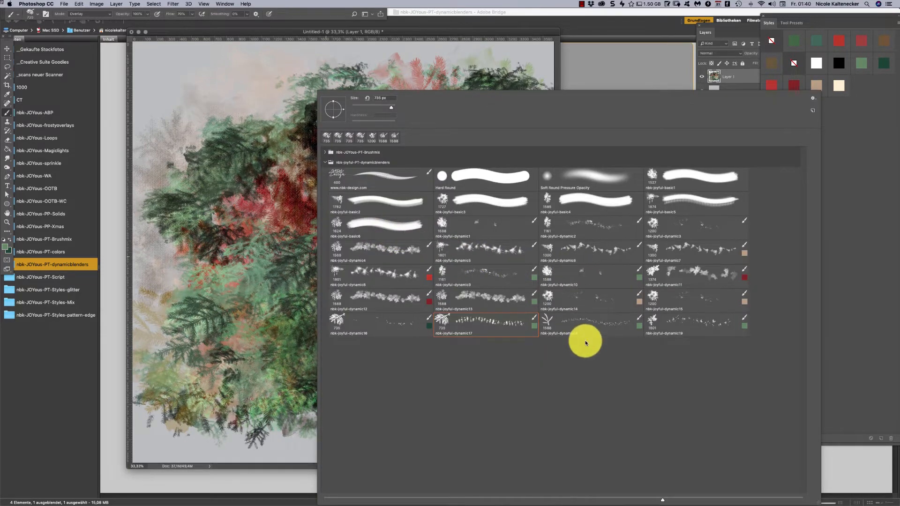
pyautogui.doubleClick(580, 327)
pyautogui.press('Delete')
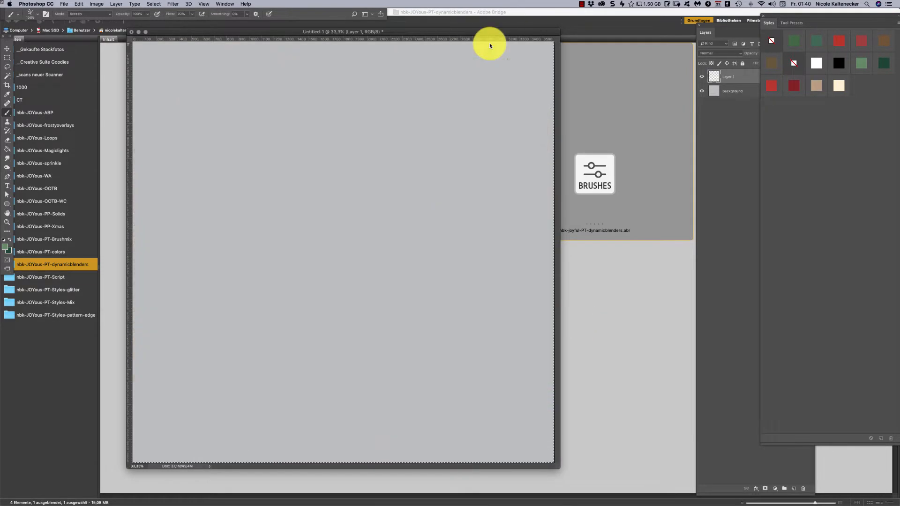
pyautogui.moveTo(240, 202)
pyautogui.mouseDown()
pyautogui.moveTo(345, 211)
pyautogui.moveTo(399, 175)
pyautogui.moveTo(360, 156)
pyautogui.moveTo(295, 181)
pyautogui.moveTo(245, 237)
pyautogui.moveTo(305, 284)
pyautogui.moveTo(426, 189)
pyautogui.moveTo(366, 136)
pyautogui.moveTo(443, 221)
pyautogui.moveTo(426, 164)
pyautogui.moveTo(420, 239)
pyautogui.moveTo(458, 162)
pyautogui.moveTo(446, 217)
pyautogui.moveTo(392, 302)
pyautogui.moveTo(262, 242)
pyautogui.moveTo(263, 317)
pyautogui.moveTo(338, 308)
pyautogui.moveTo(380, 223)
pyautogui.mouseUp()
# Extend the green painting towards the canvas edges with the nbk-joyful-dynamic19 brush.
pyautogui.rightClick(385, 225)
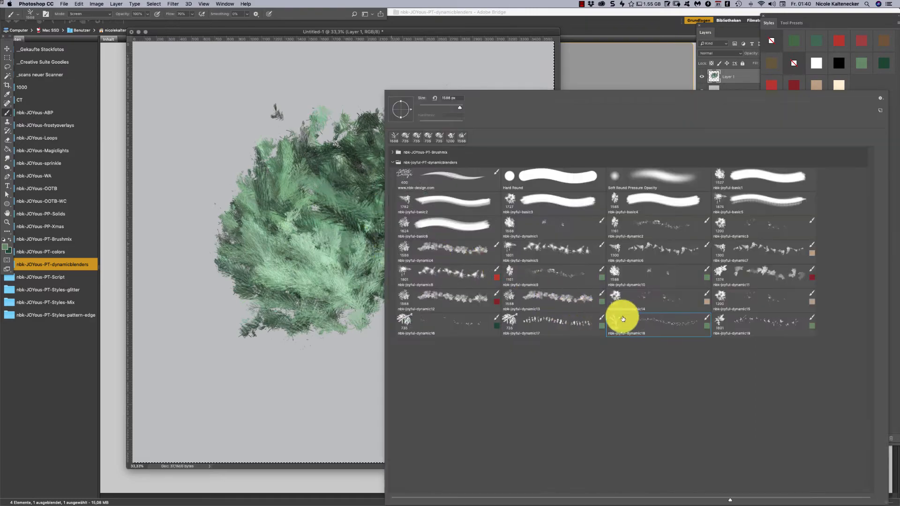
pyautogui.click(764, 318)
pyautogui.click(310, 382)
pyautogui.moveTo(310, 382)
pyautogui.mouseDown()
pyautogui.moveTo(328, 340)
pyautogui.moveTo(458, 263)
pyautogui.moveTo(470, 172)
pyautogui.moveTo(491, 152)
pyautogui.moveTo(540, 125)
pyautogui.moveTo(540, 154)
pyautogui.moveTo(557, 167)
pyautogui.mouseUp()
pyautogui.moveTo(151, 224)
pyautogui.mouseDown()
pyautogui.moveTo(192, 234)
pyautogui.moveTo(61, 61)
pyautogui.mouseUp()
# Switch to Bridge, open the __Gekaufte Stockfotos folder and look through its subfolders.
pyautogui.click(53, 53)
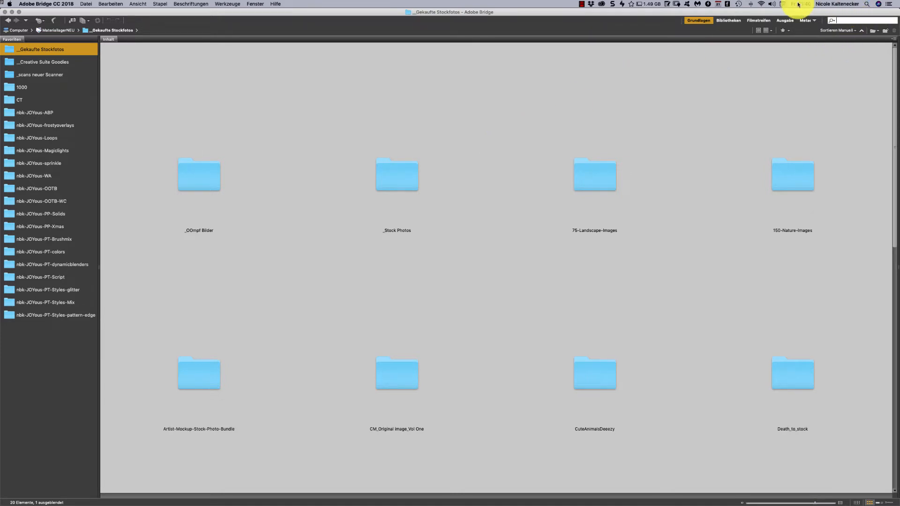
pyautogui.scroll(-7, 862, 281)
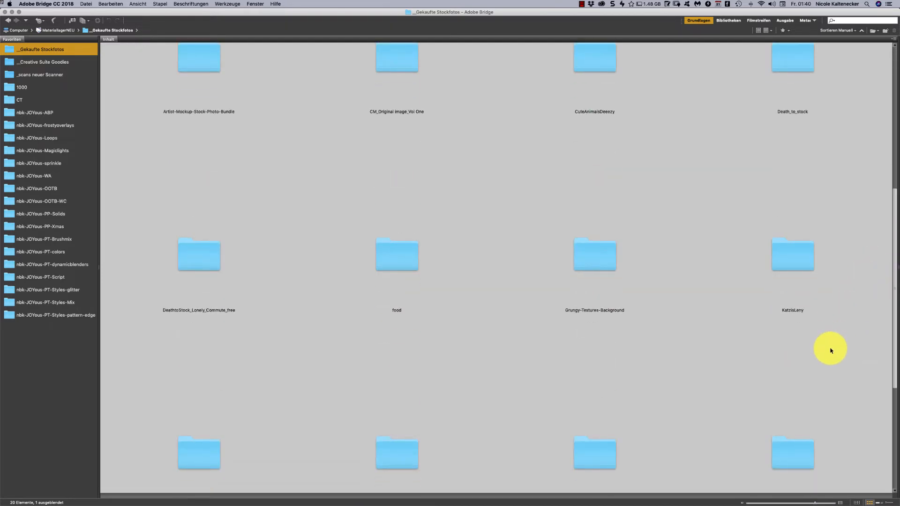
pyautogui.scroll(-4, 831, 351)
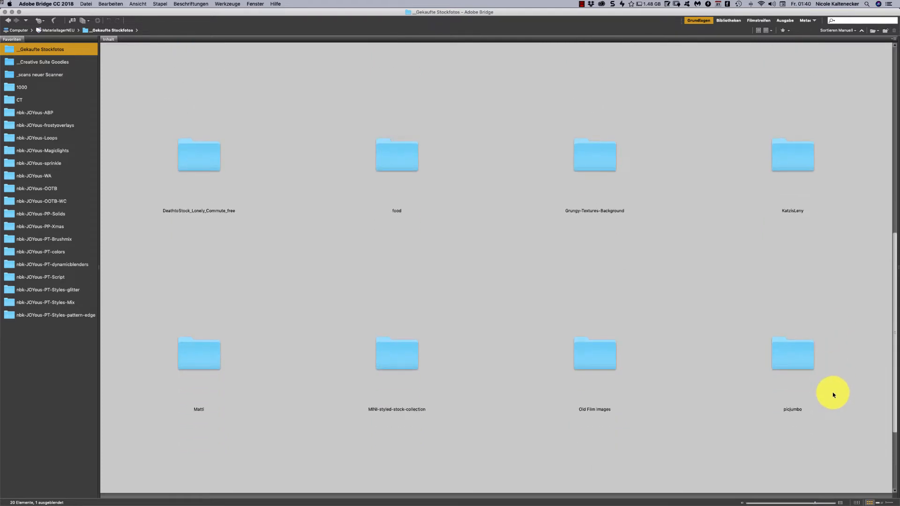
pyautogui.scroll(-4, 833, 395)
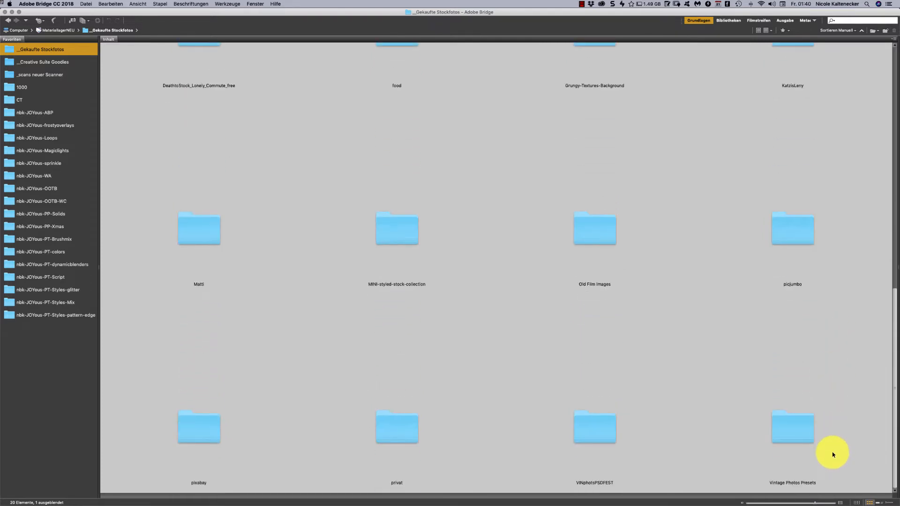
pyautogui.scroll(15, 806, 248)
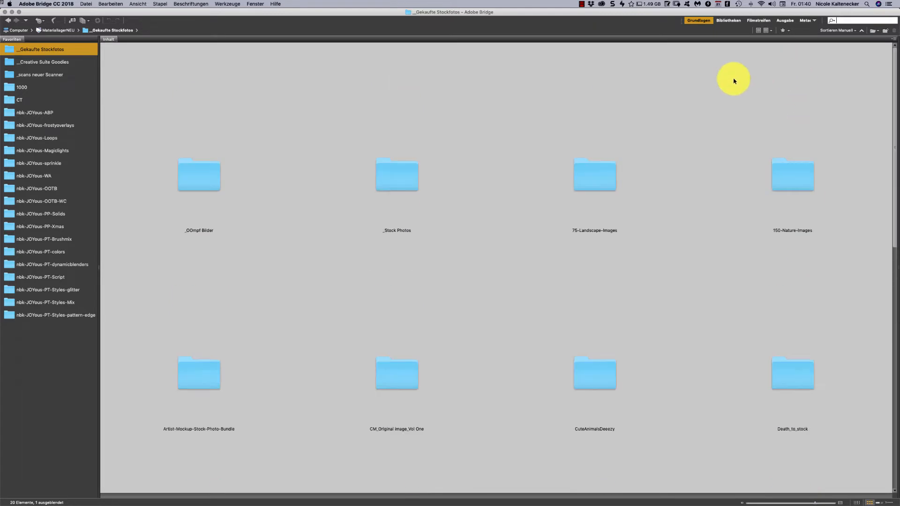
# Open the _Stock Photos folder and look through its thumbnails for a suitable photo.
pyautogui.click(401, 177)
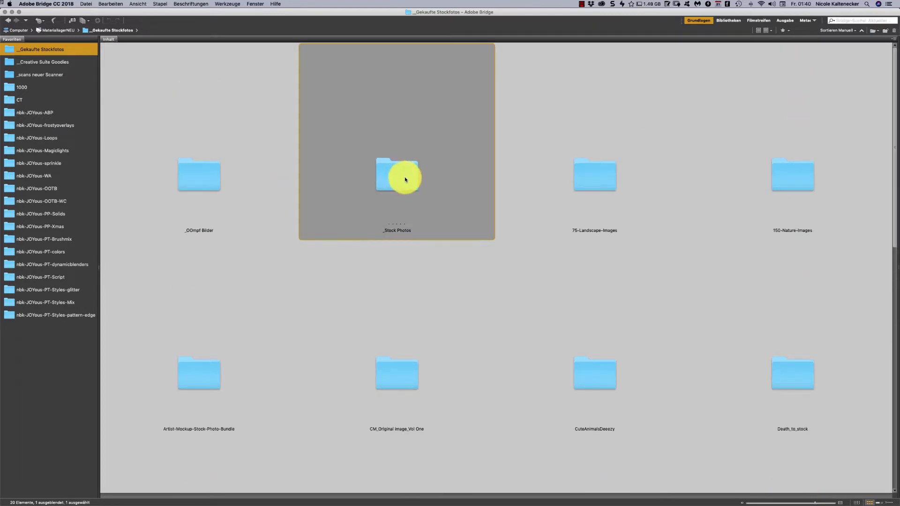
pyautogui.doubleClick(406, 180)
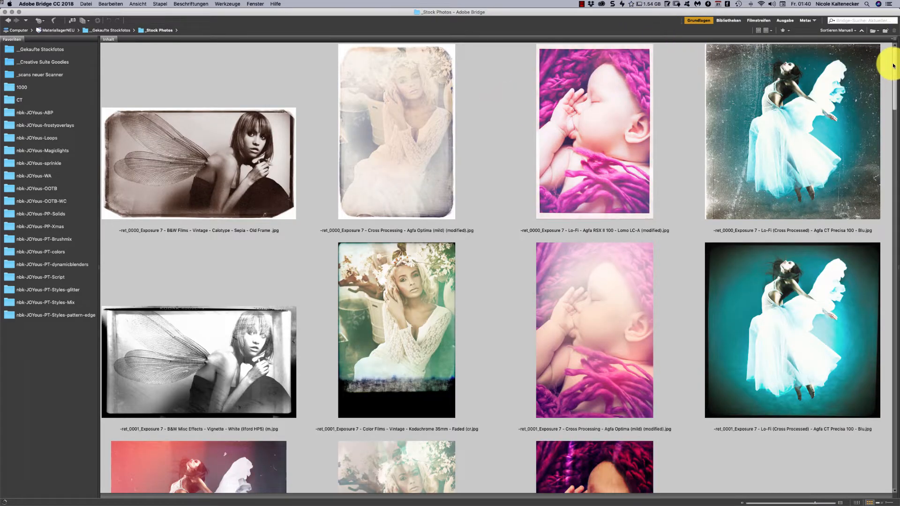
pyautogui.scroll(-5, 886, 80)
pyautogui.scroll(-12, 830, 220)
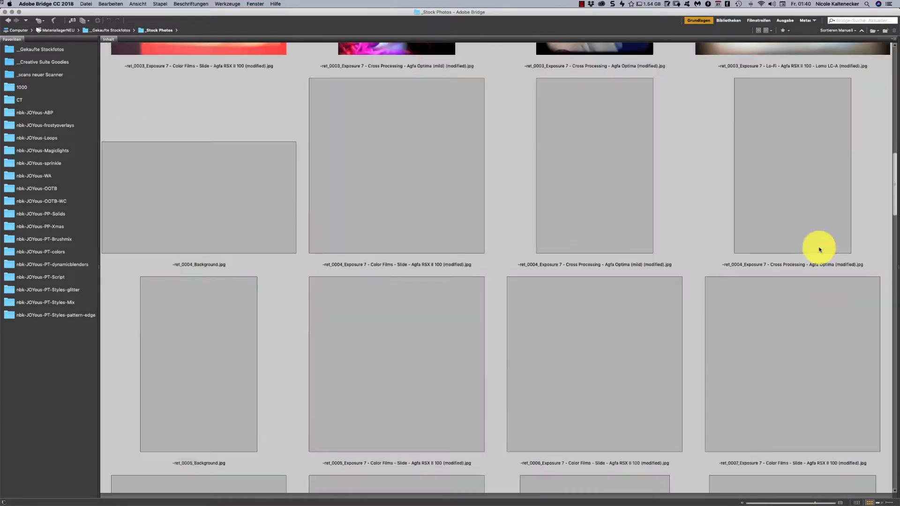
pyautogui.scroll(-8, 825, 211)
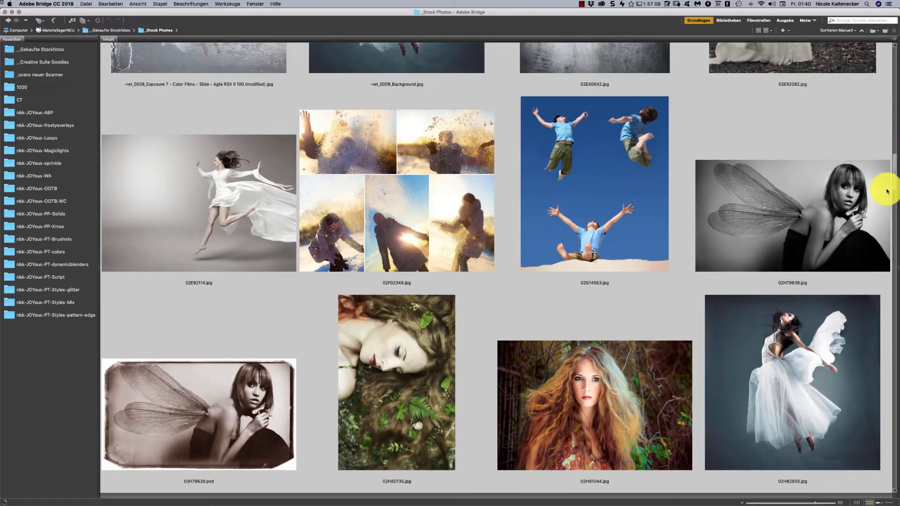
pyautogui.scroll(-12, 884, 175)
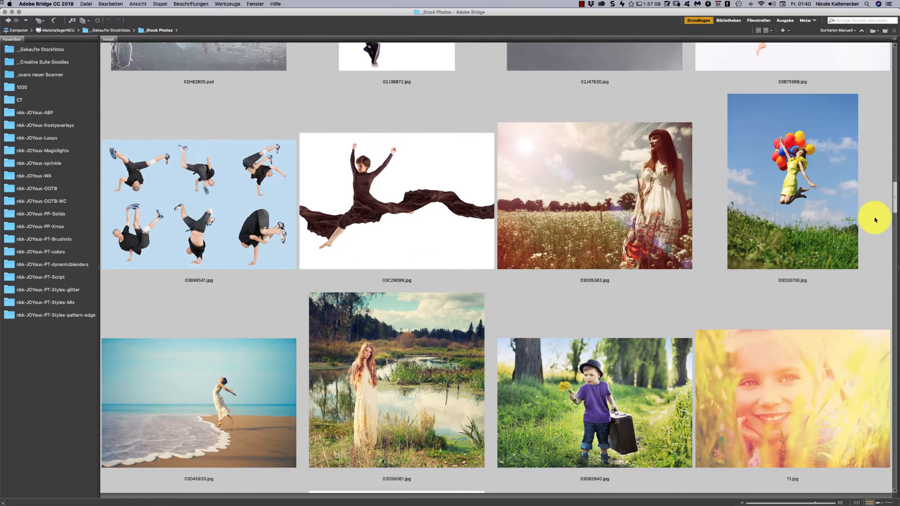
pyautogui.scroll(-20, 875, 219)
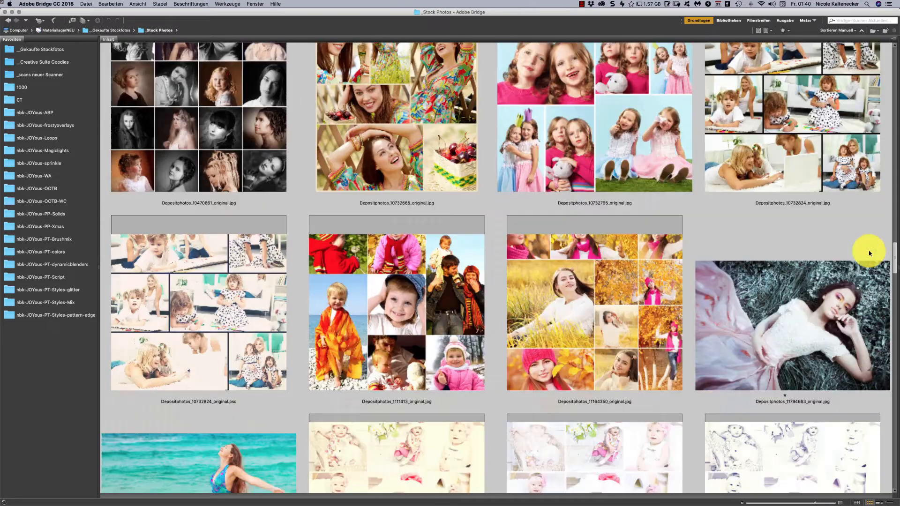
pyautogui.scroll(-14, 868, 253)
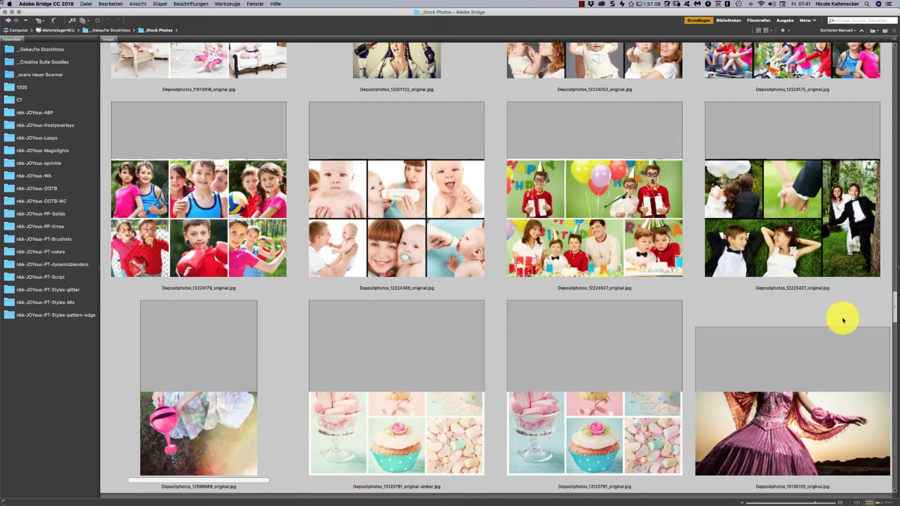
pyautogui.scroll(-16, 843, 320)
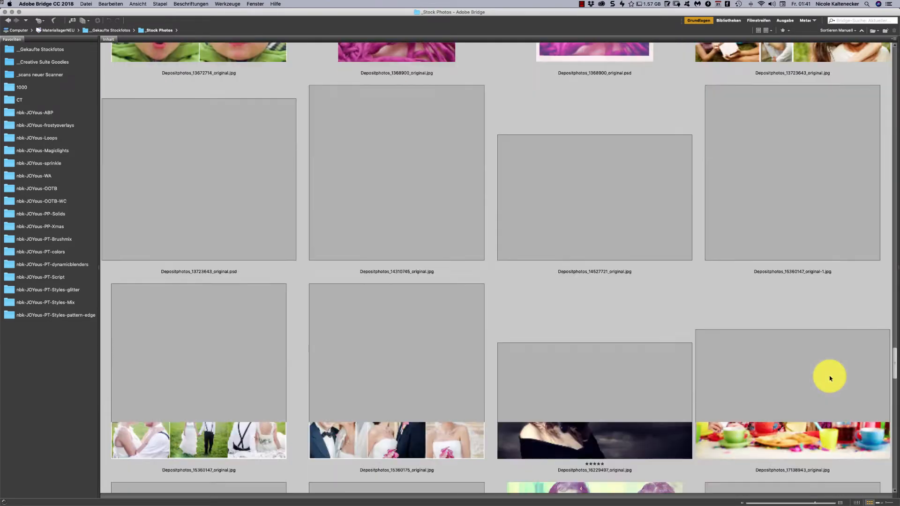
pyautogui.scroll(-6, 829, 378)
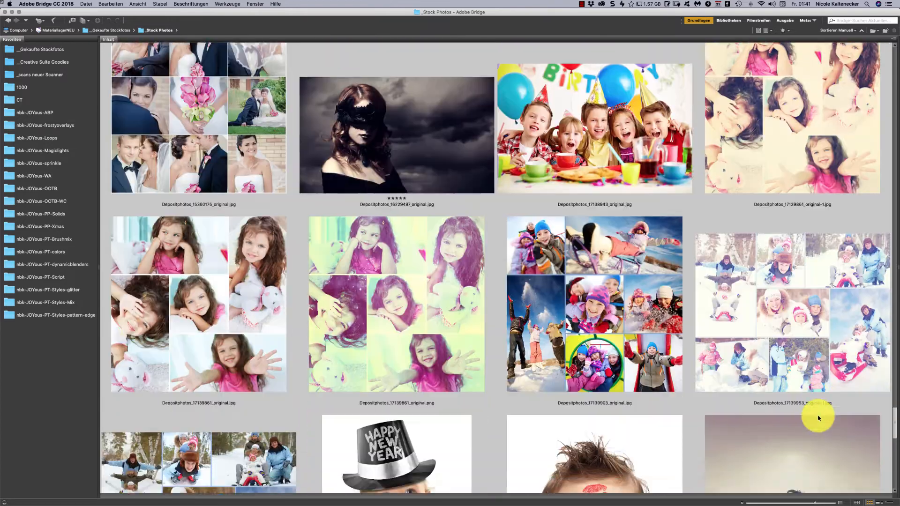
pyautogui.scroll(-1, 819, 419)
pyautogui.scroll(-5, 815, 434)
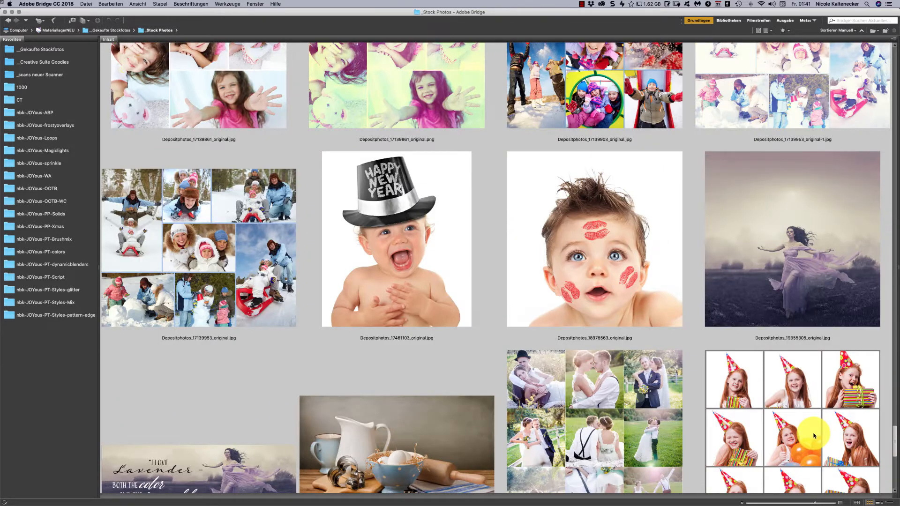
pyautogui.scroll(-9, 814, 436)
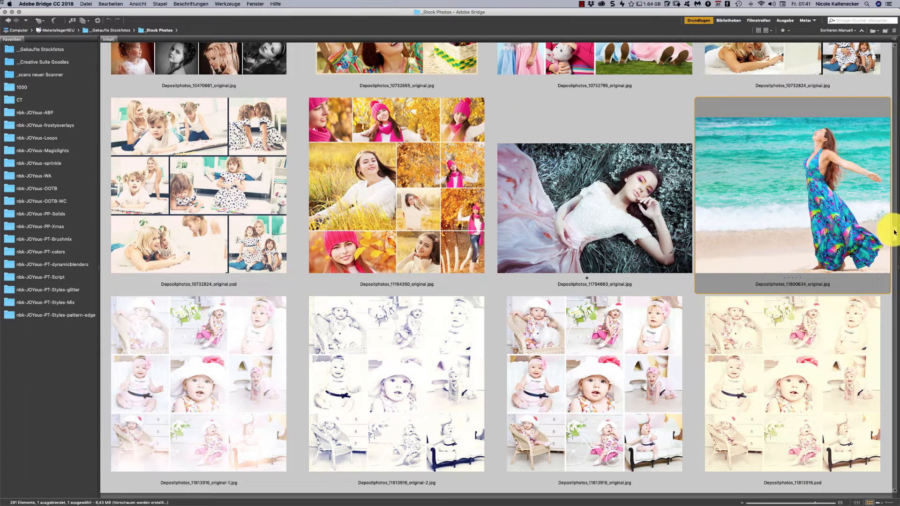
# Browse further through the stock photos and open the Christmas collage Depositphotos_36817213_original.jpg in Photoshop.
pyautogui.moveTo(895, 232); pyautogui.dragTo(889, 333)
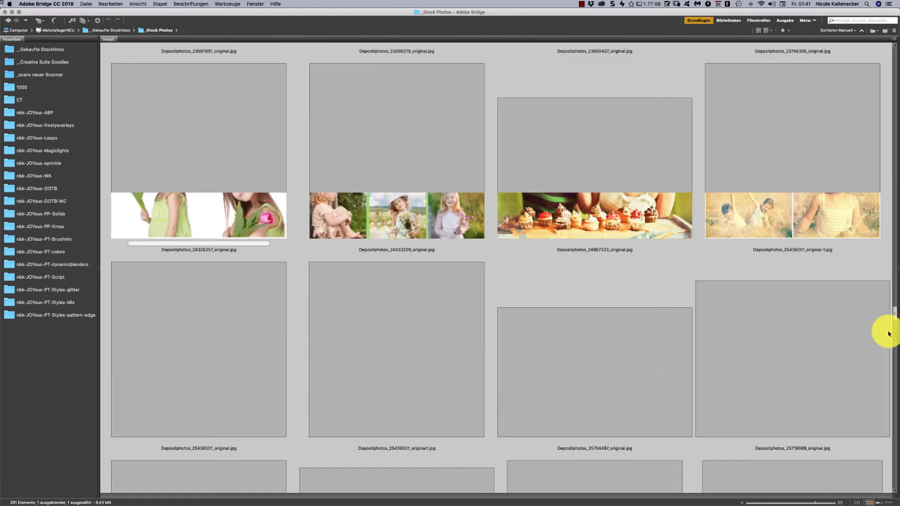
pyautogui.scroll(-10, 888, 332)
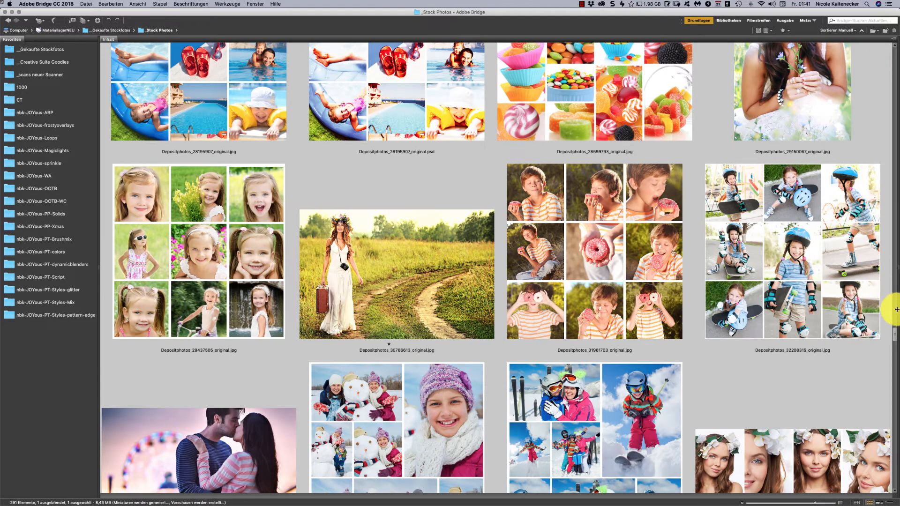
pyautogui.click(890, 334)
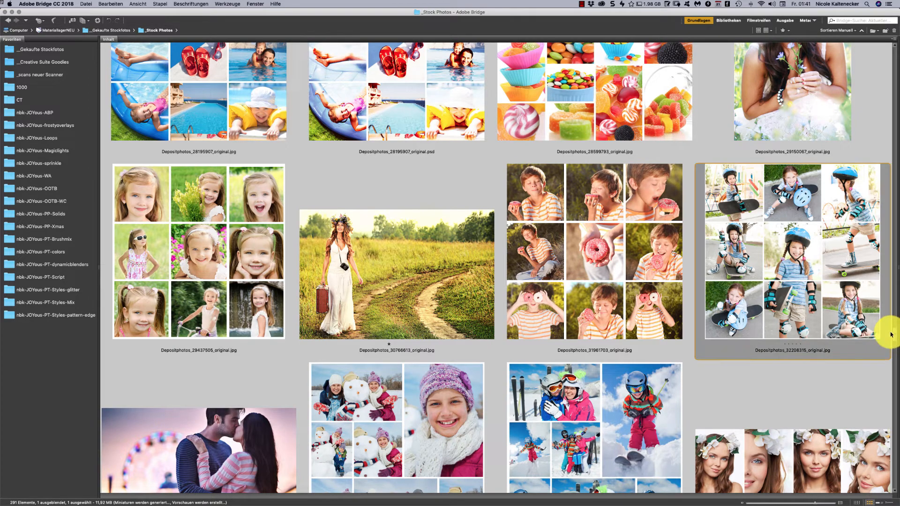
pyautogui.moveTo(893, 334); pyautogui.dragTo(885, 370)
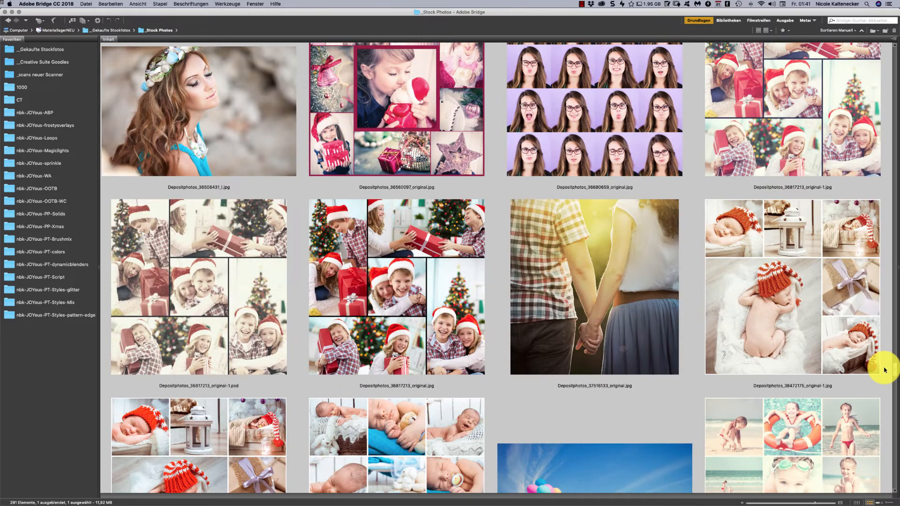
pyautogui.scroll(-3, 884, 370)
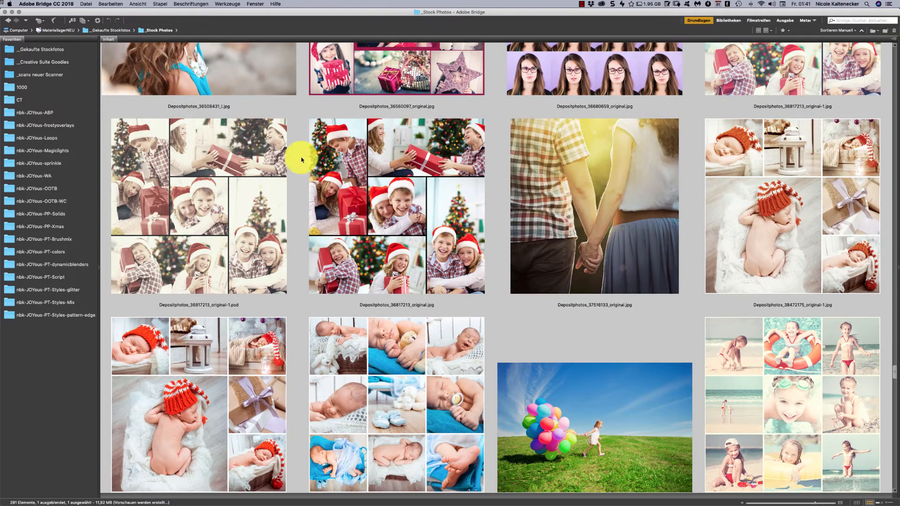
pyautogui.click(424, 218)
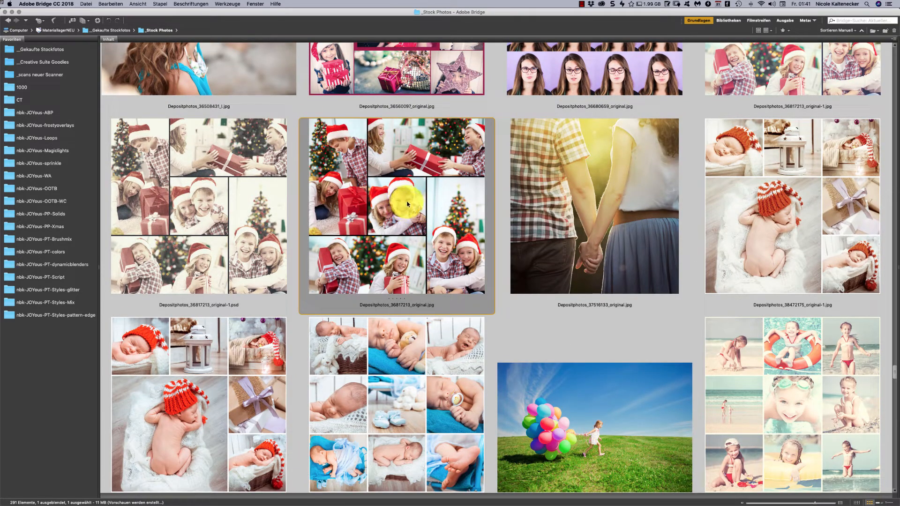
pyautogui.doubleClick(407, 201)
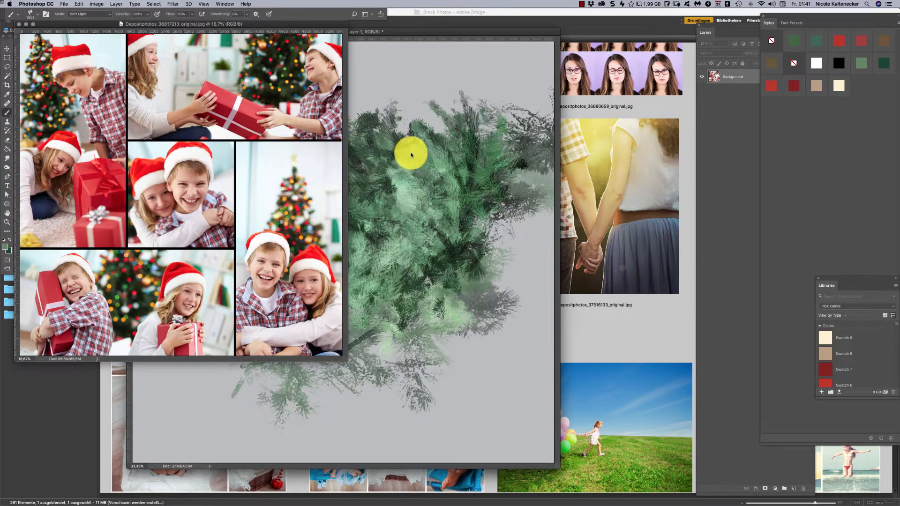
# Copy the whole collage photo, paste it into Untitled-1 above the green painting and clip it to Layer 1.
pyautogui.press('super+a')
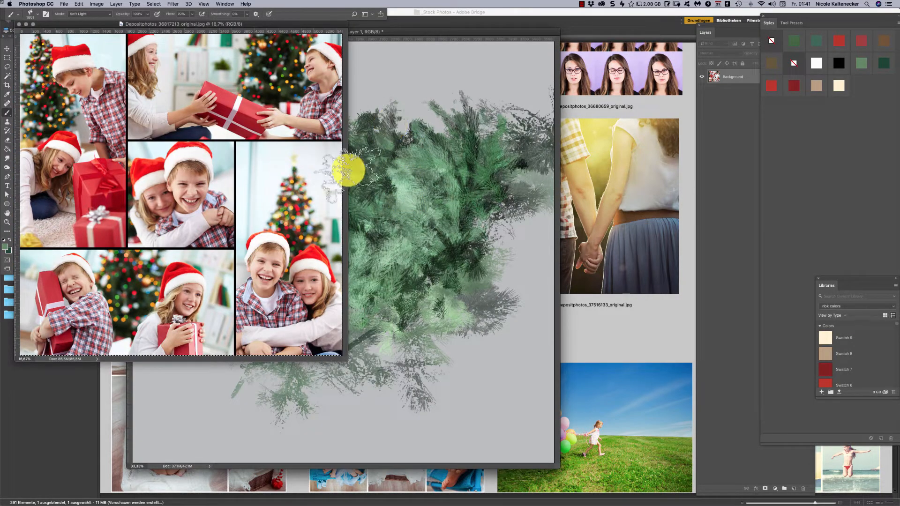
pyautogui.moveTo(457, 28); pyautogui.dragTo(519, 36)
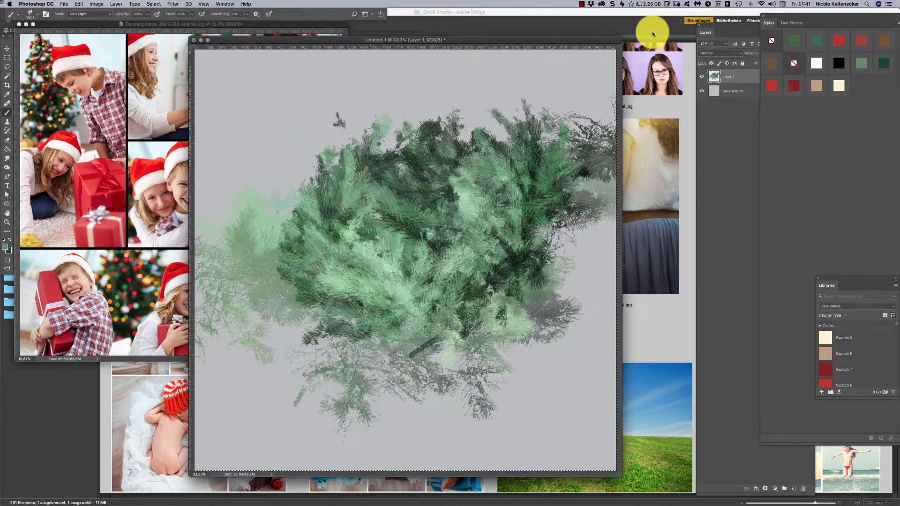
pyautogui.moveTo(270, 197)
pyautogui.mouseDown()
pyautogui.moveTo(317, 347)
pyautogui.moveTo(317, 266)
pyautogui.mouseUp()
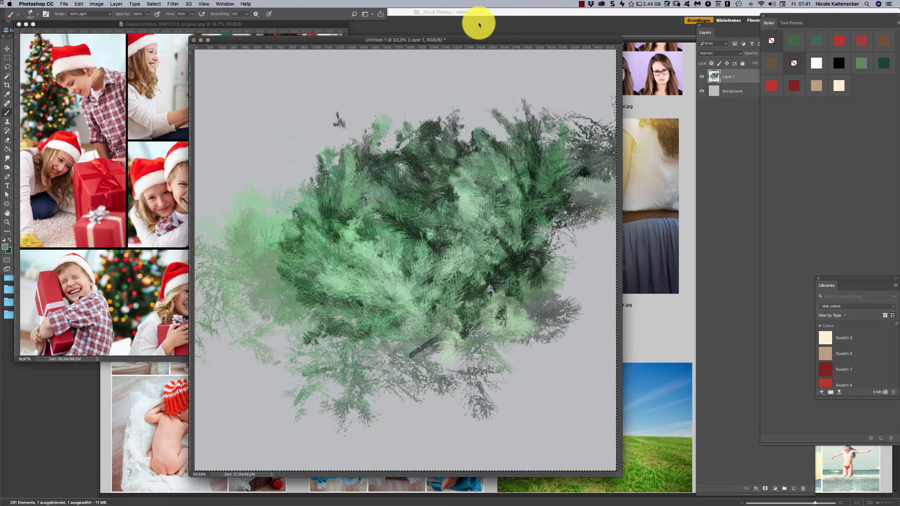
pyautogui.press('super+v')
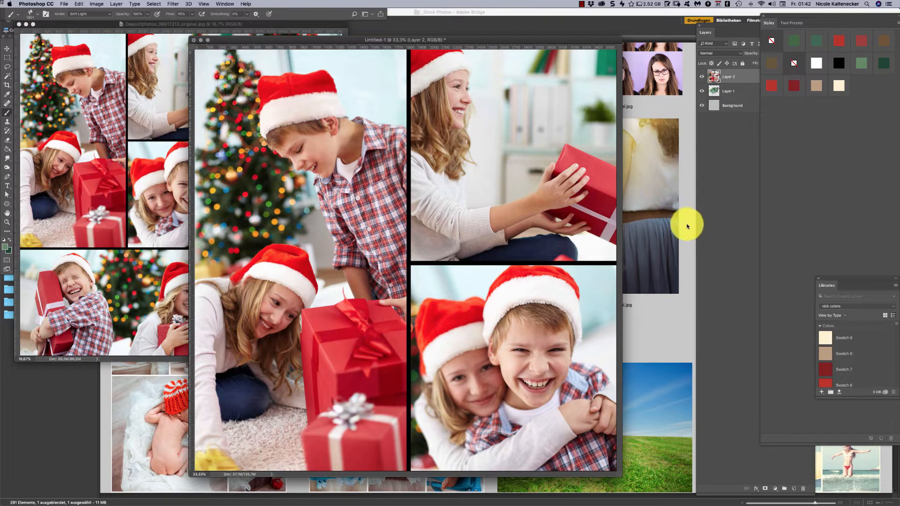
pyautogui.press('super+alt+g')
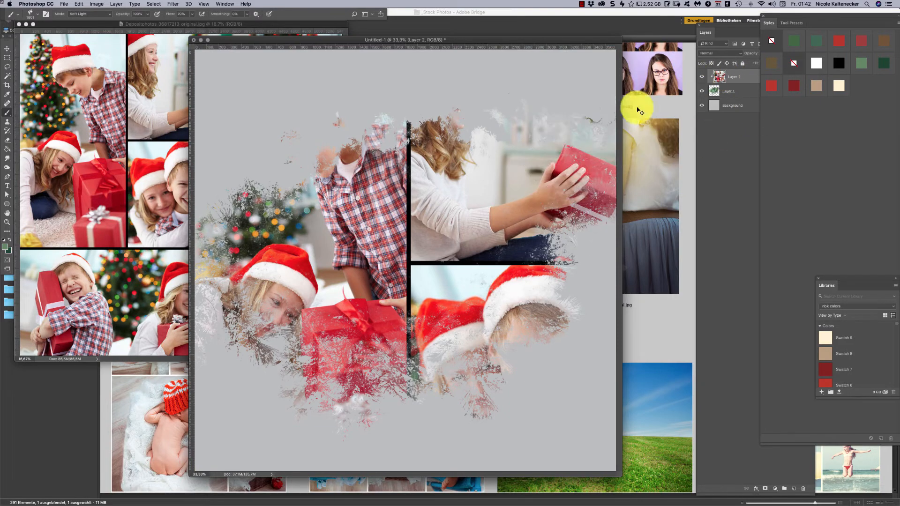
# Move the clipped collage photo straight down within the painted shape using Free Transform.
pyautogui.press('super+t')
pyautogui.moveTo(465, 201); pyautogui.dragTo(471, 228)
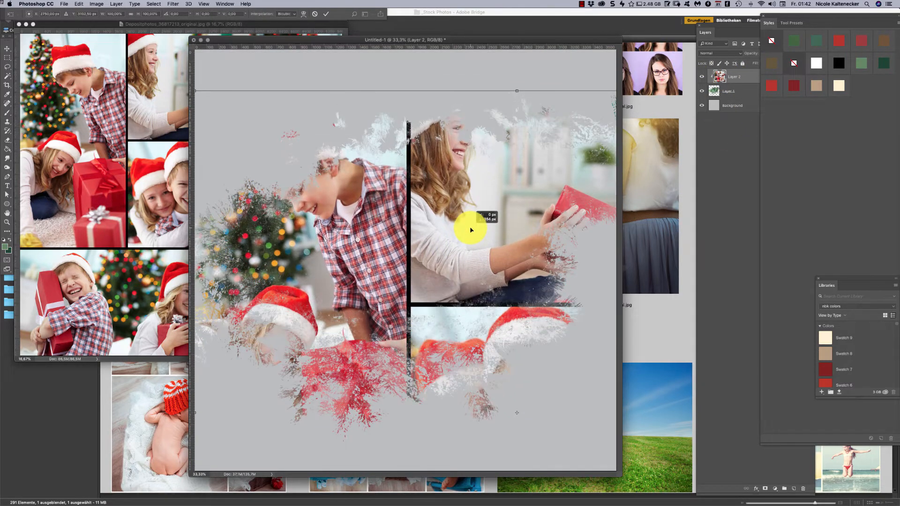
pyautogui.click(729, 89)
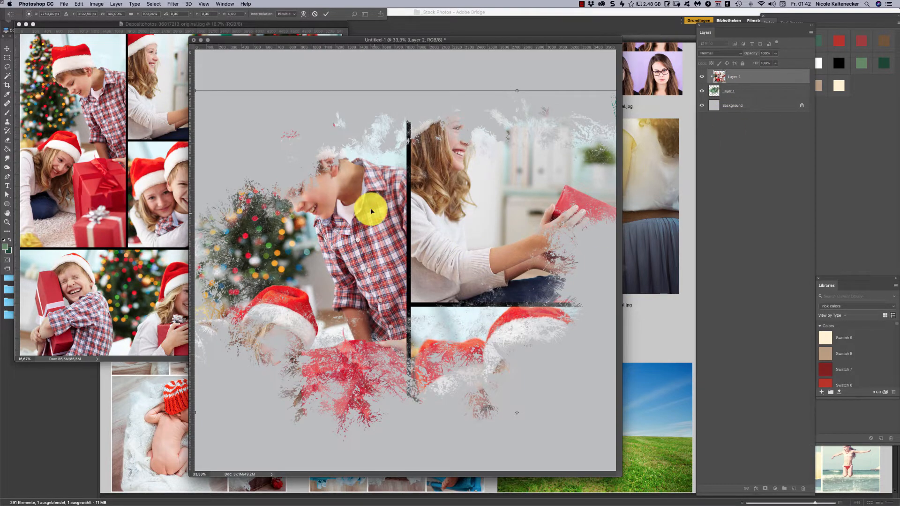
pyautogui.press('b')
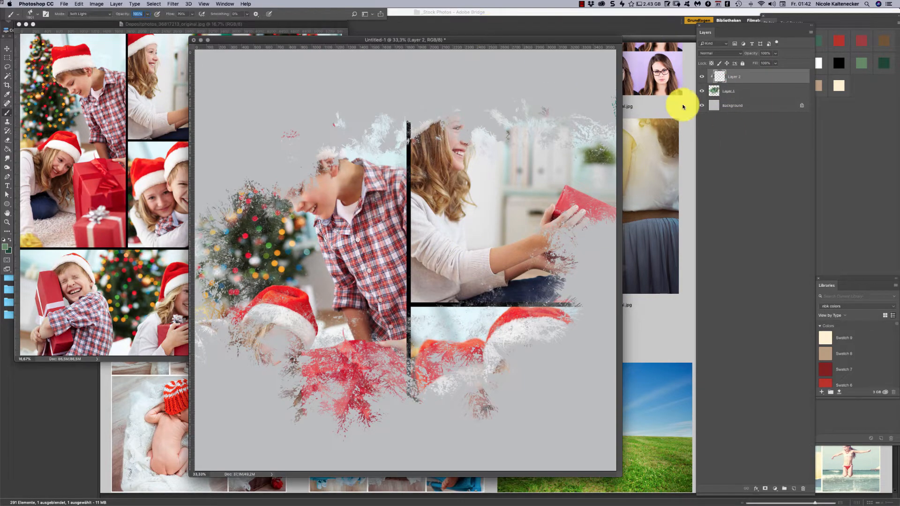
# Paint on Layer 1 with the current brush to reveal the boy's Santa hat and the Christmas tree.
pyautogui.moveTo(395, 187)
pyautogui.mouseDown()
pyautogui.moveTo(358, 179)
pyautogui.moveTo(333, 146)
pyautogui.moveTo(305, 159)
pyautogui.moveTo(273, 125)
pyautogui.mouseUp()
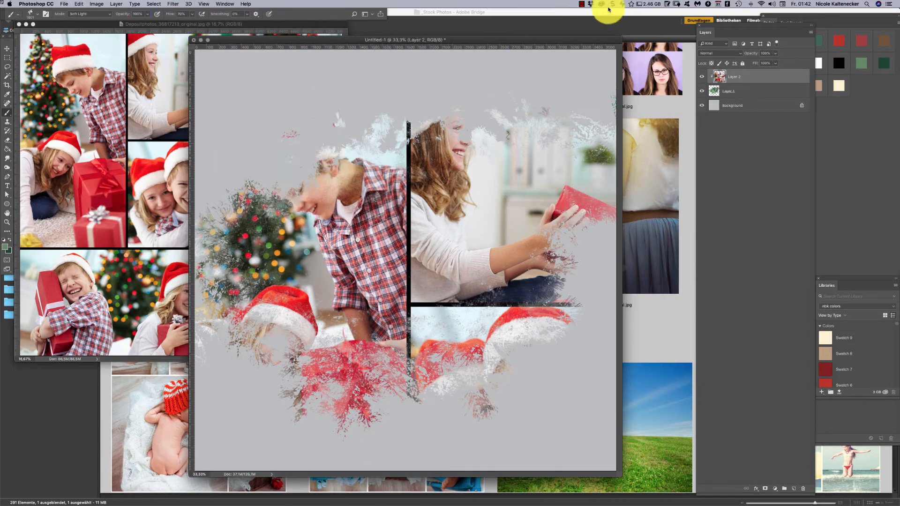
pyautogui.click(738, 91)
pyautogui.moveTo(496, 192)
pyautogui.mouseDown()
pyautogui.moveTo(266, 151)
pyautogui.moveTo(326, 146)
pyautogui.moveTo(282, 140)
pyautogui.moveTo(290, 151)
pyautogui.moveTo(280, 171)
pyautogui.moveTo(274, 157)
pyautogui.moveTo(366, 159)
pyautogui.moveTo(375, 172)
pyautogui.moveTo(408, 143)
pyautogui.moveTo(430, 155)
pyautogui.moveTo(427, 194)
pyautogui.moveTo(294, 196)
pyautogui.moveTo(469, 193)
pyautogui.mouseUp()
# Choose the nbk-joyful-dynamic13 brush and paint on Layer 1 to reveal the girl's face beside the red gift.
pyautogui.rightClick(469, 193)
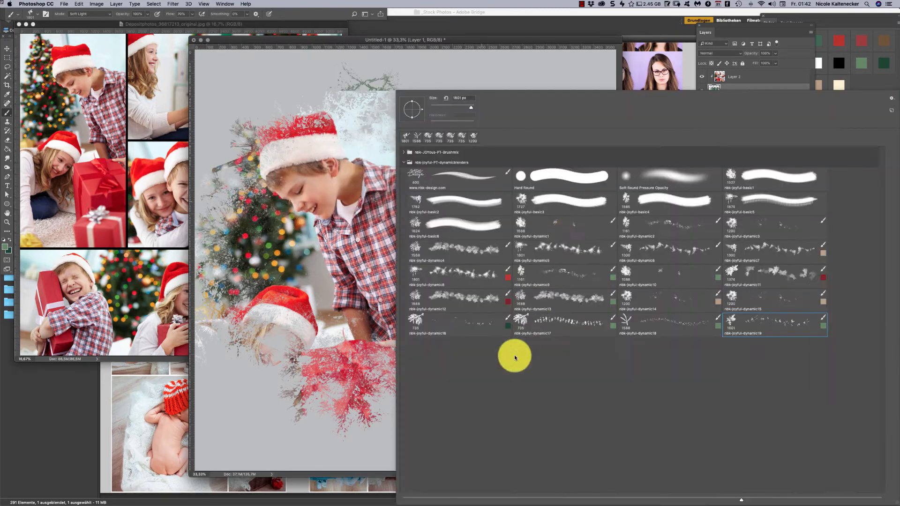
pyautogui.click(545, 294)
pyautogui.moveTo(315, 305)
pyautogui.mouseDown()
pyautogui.moveTo(293, 331)
pyautogui.moveTo(264, 313)
pyautogui.moveTo(257, 319)
pyautogui.moveTo(261, 336)
pyautogui.moveTo(257, 325)
pyautogui.moveTo(289, 343)
pyautogui.mouseUp()
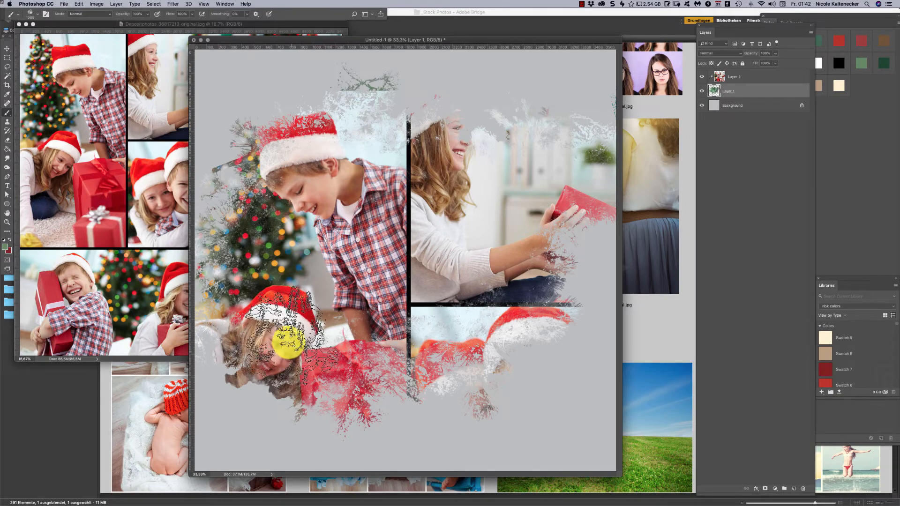
# Choose the nbk-joyful-dynamic3 brush and extend the Layer 1 mask shape over the lower and right-hand collage pictures.
pyautogui.rightClick(448, 331)
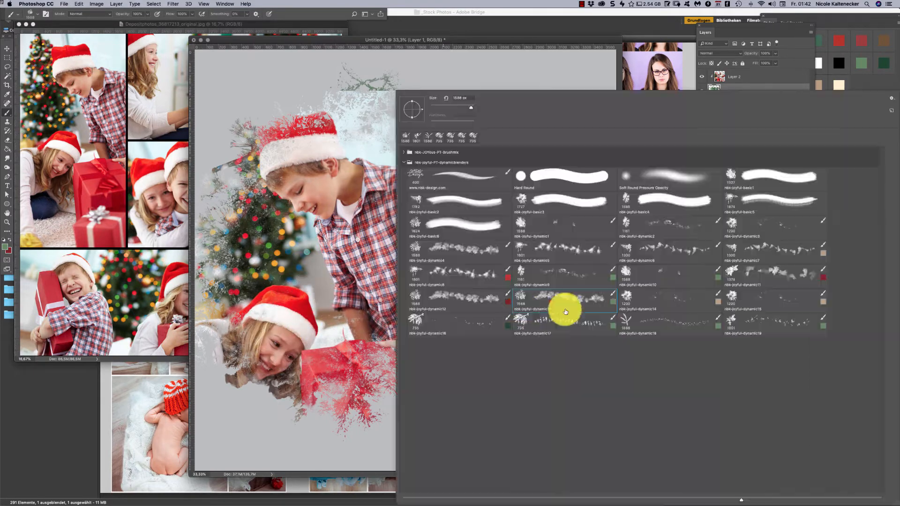
pyautogui.click(736, 230)
pyautogui.moveTo(305, 269)
pyautogui.mouseDown()
pyautogui.moveTo(432, 323)
pyautogui.moveTo(512, 264)
pyautogui.moveTo(545, 268)
pyautogui.moveTo(601, 234)
pyautogui.moveTo(592, 193)
pyautogui.moveTo(538, 182)
pyautogui.moveTo(493, 195)
pyautogui.moveTo(516, 149)
pyautogui.moveTo(505, 171)
pyautogui.moveTo(397, 268)
pyautogui.moveTo(404, 187)
pyautogui.moveTo(455, 143)
pyautogui.moveTo(426, 136)
pyautogui.moveTo(431, 165)
pyautogui.moveTo(340, 359)
pyautogui.moveTo(270, 350)
pyautogui.moveTo(225, 367)
pyautogui.moveTo(278, 380)
pyautogui.moveTo(315, 349)
pyautogui.moveTo(320, 363)
pyautogui.moveTo(303, 358)
pyautogui.moveTo(294, 370)
pyautogui.moveTo(350, 308)
pyautogui.moveTo(286, 367)
pyautogui.moveTo(310, 377)
pyautogui.moveTo(394, 143)
pyautogui.moveTo(449, 172)
pyautogui.moveTo(463, 229)
pyautogui.moveTo(443, 360)
pyautogui.moveTo(400, 381)
pyautogui.moveTo(394, 343)
pyautogui.moveTo(376, 330)
pyautogui.moveTo(475, 327)
pyautogui.moveTo(516, 287)
pyautogui.moveTo(557, 284)
pyautogui.moveTo(537, 314)
pyautogui.moveTo(545, 339)
pyautogui.moveTo(529, 384)
pyautogui.moveTo(480, 375)
pyautogui.moveTo(468, 385)
pyautogui.moveTo(522, 383)
pyautogui.moveTo(571, 227)
pyautogui.mouseUp()
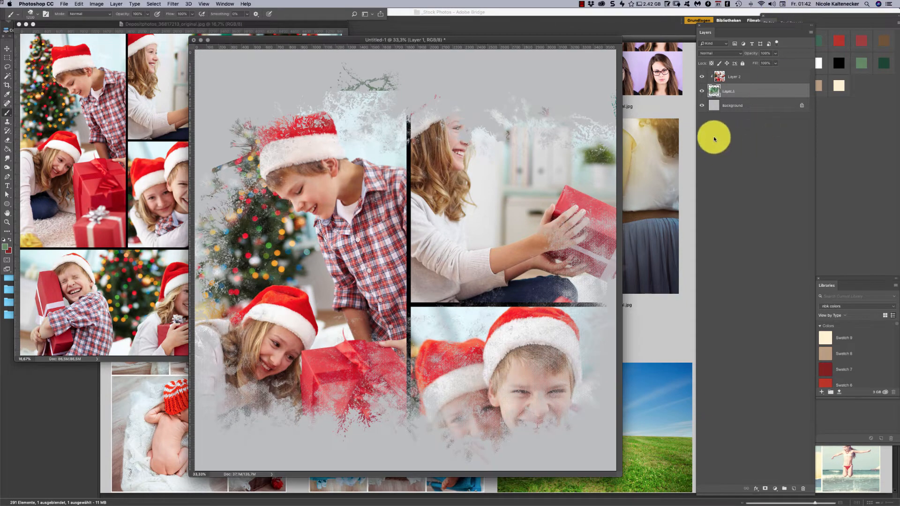
# Hide the collage photo layer and blend more green paint over the upper and right parts of Layer 1.
pyautogui.click(702, 77)
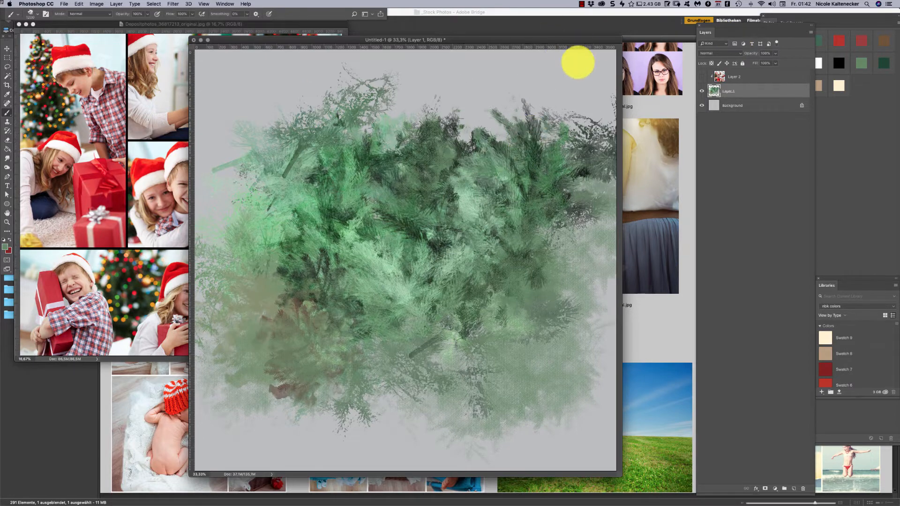
pyautogui.moveTo(454, 174)
pyautogui.mouseDown()
pyautogui.moveTo(379, 140)
pyautogui.moveTo(413, 126)
pyautogui.moveTo(451, 129)
pyautogui.moveTo(460, 147)
pyautogui.moveTo(564, 142)
pyautogui.moveTo(601, 159)
pyautogui.moveTo(606, 140)
pyautogui.moveTo(698, 103)
pyautogui.moveTo(516, 300)
pyautogui.moveTo(429, 316)
pyautogui.moveTo(561, 292)
pyautogui.moveTo(575, 253)
pyautogui.moveTo(580, 283)
pyautogui.mouseUp()
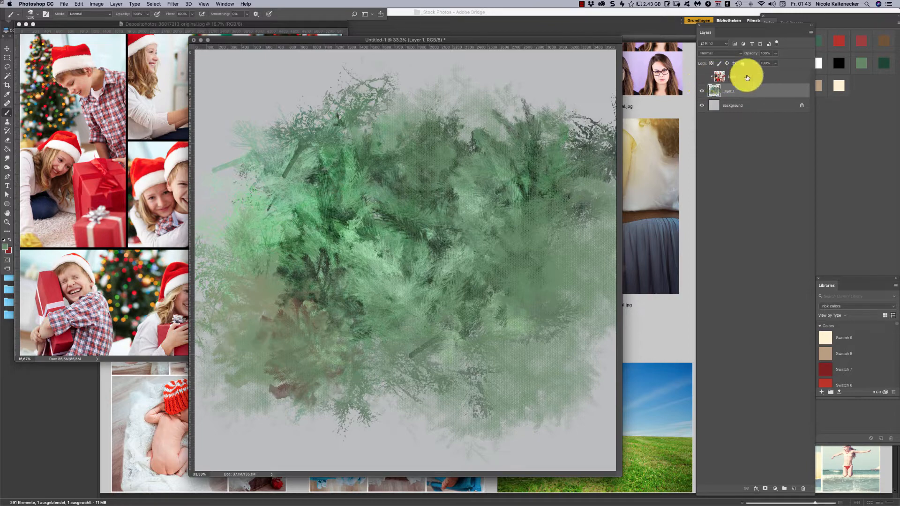
# Delete the collage photo layer and add more brush strokes across the middle and upper part of the green painting.
pyautogui.click(707, 76)
pyautogui.keyDown('alt'); pyautogui.click(721, 84); pyautogui.keyUp('alt')
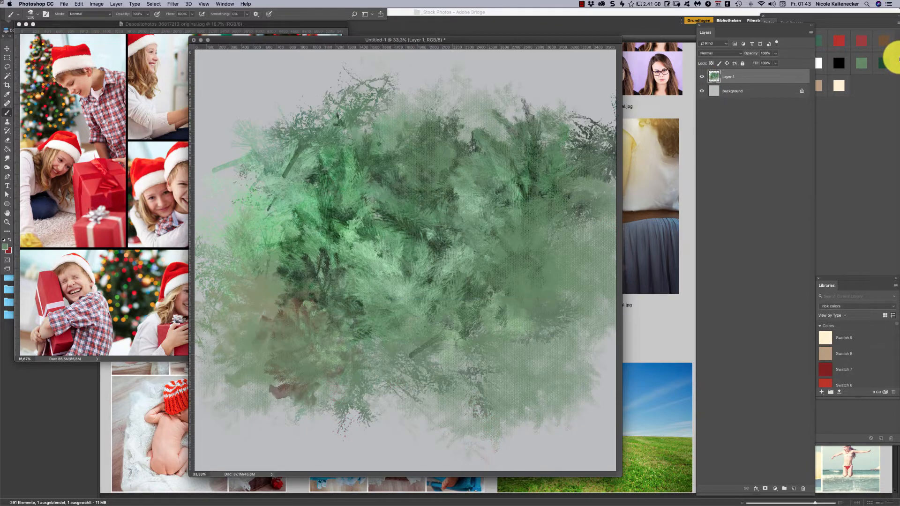
pyautogui.moveTo(322, 272)
pyautogui.mouseDown()
pyautogui.moveTo(335, 234)
pyautogui.moveTo(521, 126)
pyautogui.mouseUp()
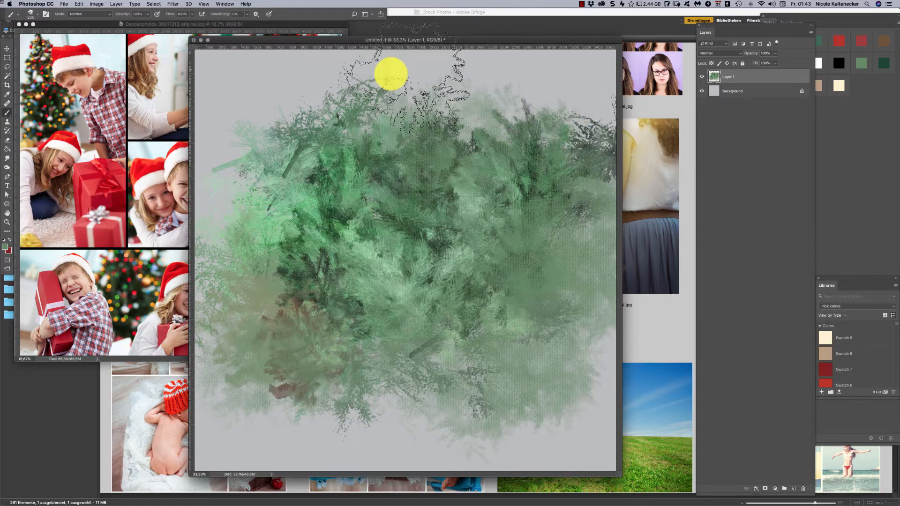
# Move the painting's document window slightly aside and close the Christmas collage photo document.
pyautogui.moveTo(260, 39)
pyautogui.mouseDown()
pyautogui.moveTo(312, 33)
pyautogui.moveTo(274, 38)
pyautogui.mouseUp()
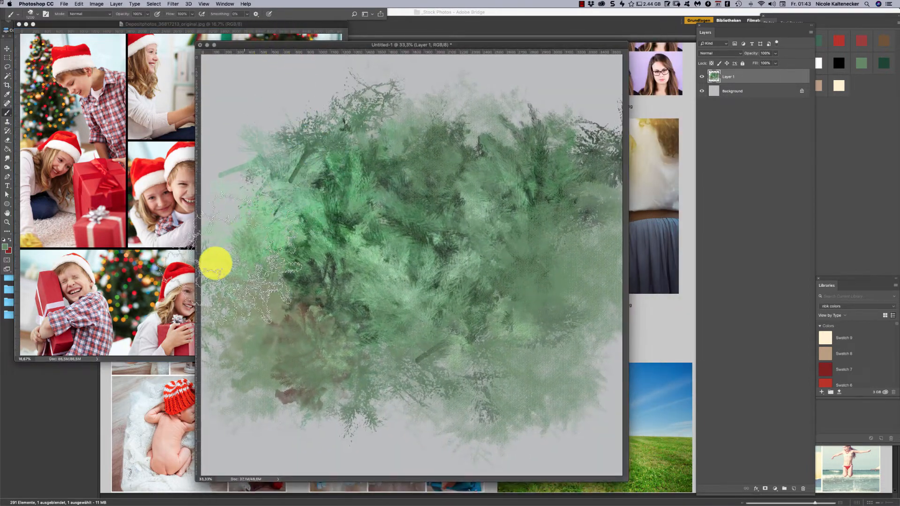
pyautogui.click(126, 253)
pyautogui.press('super+w')
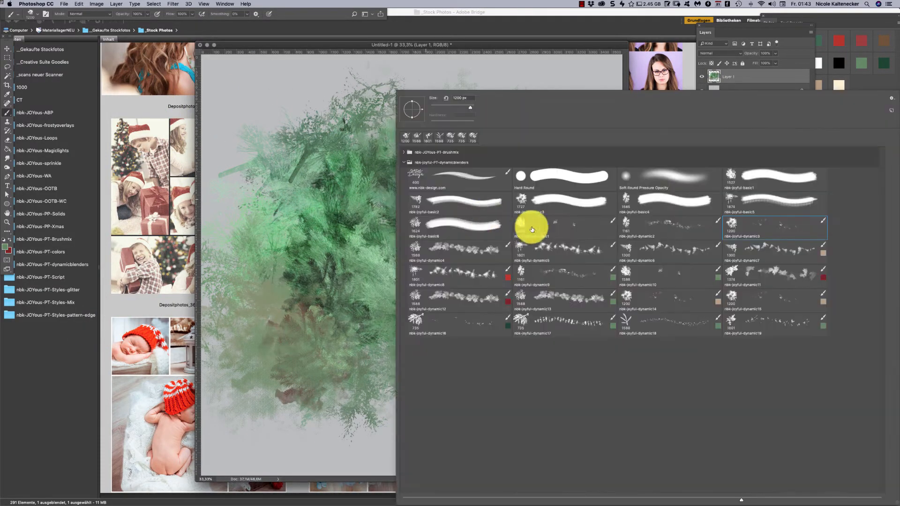
# Choose the nbk-joyful-dynamic16 brush and paint dark splatter strokes over the middle and right-hand parts of Layer 1.
pyautogui.rightClick(450, 235)
pyautogui.click(640, 299)
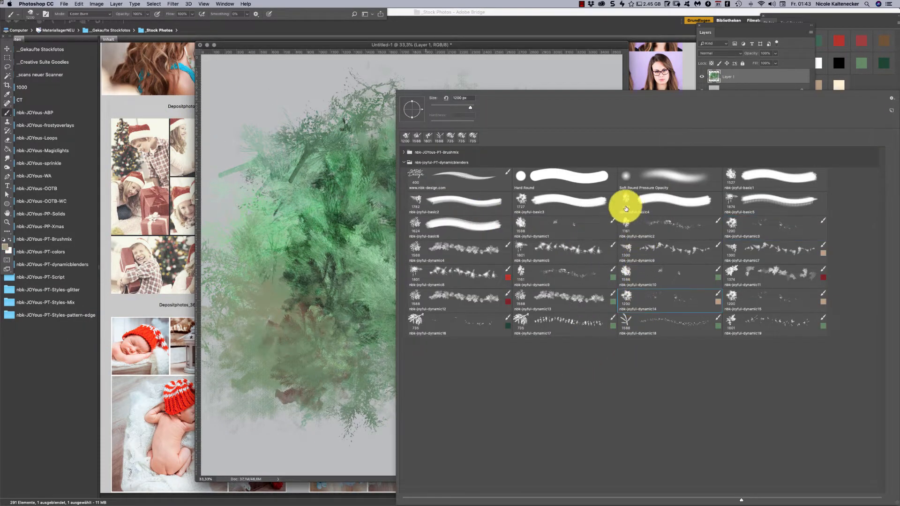
pyautogui.doubleClick(442, 327)
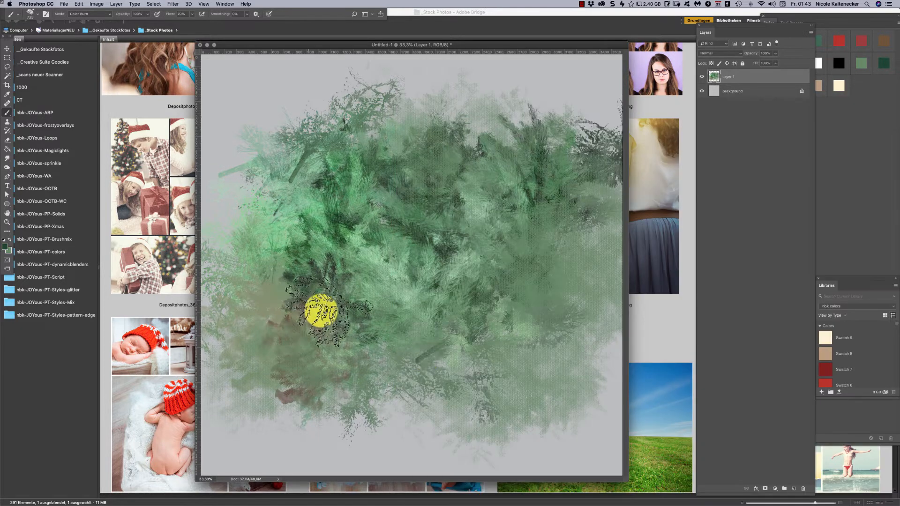
pyautogui.click(321, 312)
pyautogui.moveTo(468, 195)
pyautogui.mouseDown()
pyautogui.moveTo(528, 201)
pyautogui.moveTo(556, 150)
pyautogui.moveTo(602, 162)
pyautogui.moveTo(598, 137)
pyautogui.moveTo(611, 285)
pyautogui.moveTo(558, 388)
pyautogui.mouseUp()
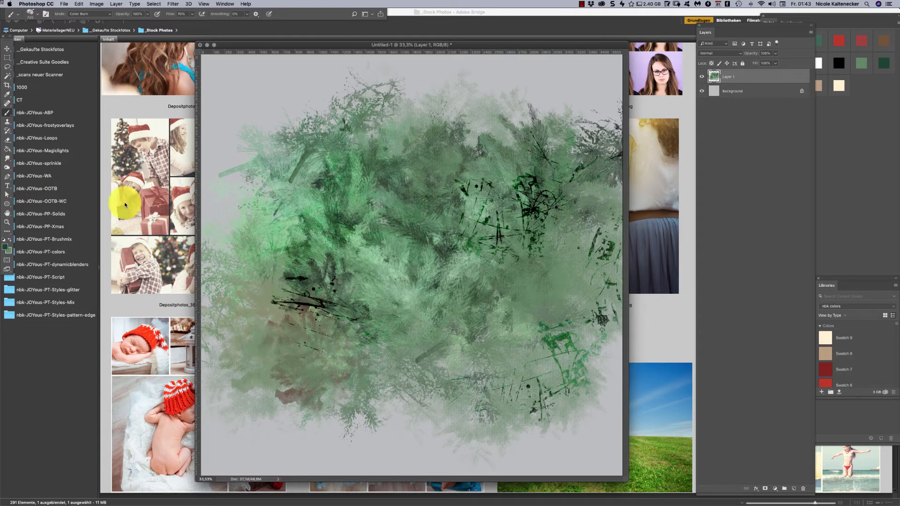
# Switch to Bridge, dismissing the clipboard message, and open the nbk-JOYous-PT-Script folder.
pyautogui.click(76, 350)
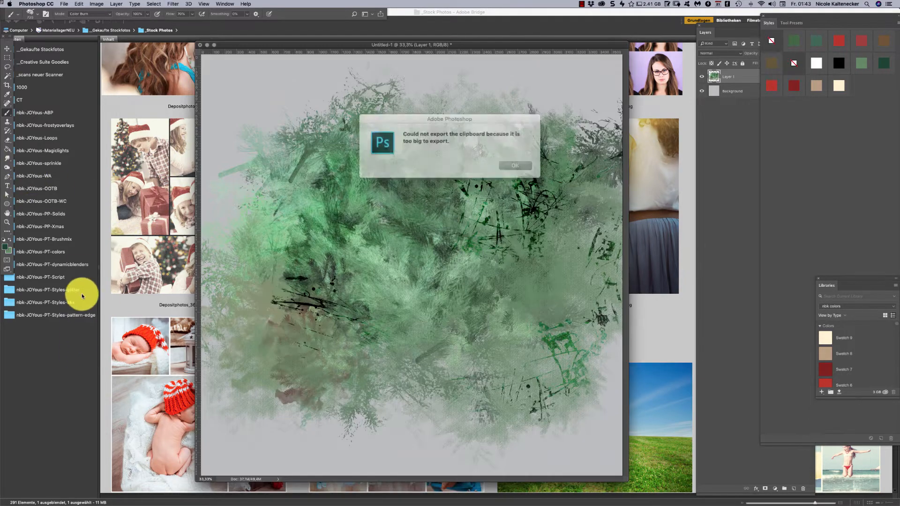
pyautogui.click(504, 163)
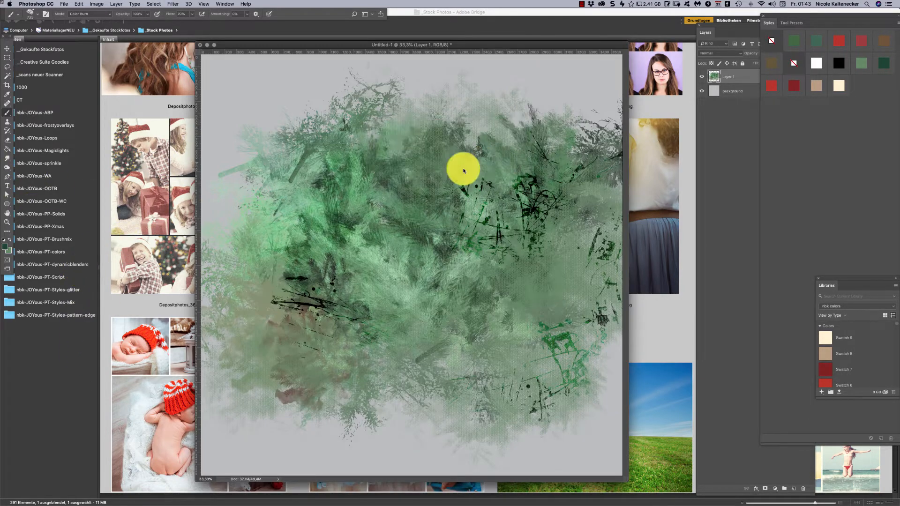
pyautogui.click(58, 375)
pyautogui.click(77, 266)
pyautogui.click(73, 277)
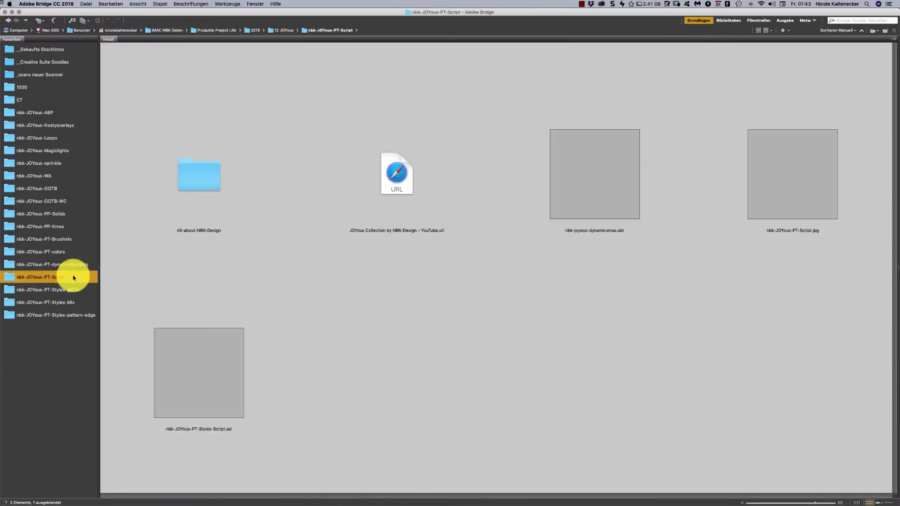
# Preview nbk-JOYous-PT-Script.jpg full screen and return to the folder contents.
pyautogui.click(795, 91)
pyautogui.press('space')
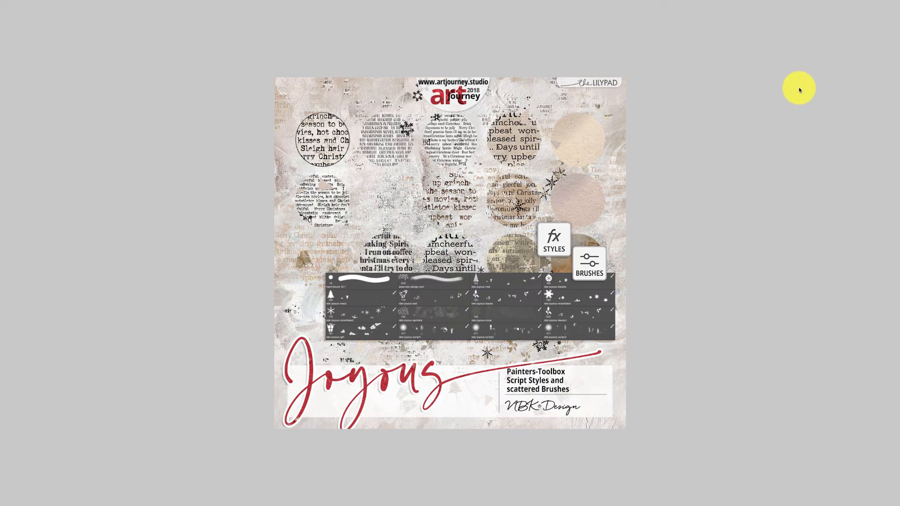
pyautogui.press('space')
# Load nbk-joyous-dynamicxmas.abr and nbk-JOYous-PT-Styles-Script.asl into Photoshop together.
pyautogui.click(605, 179)
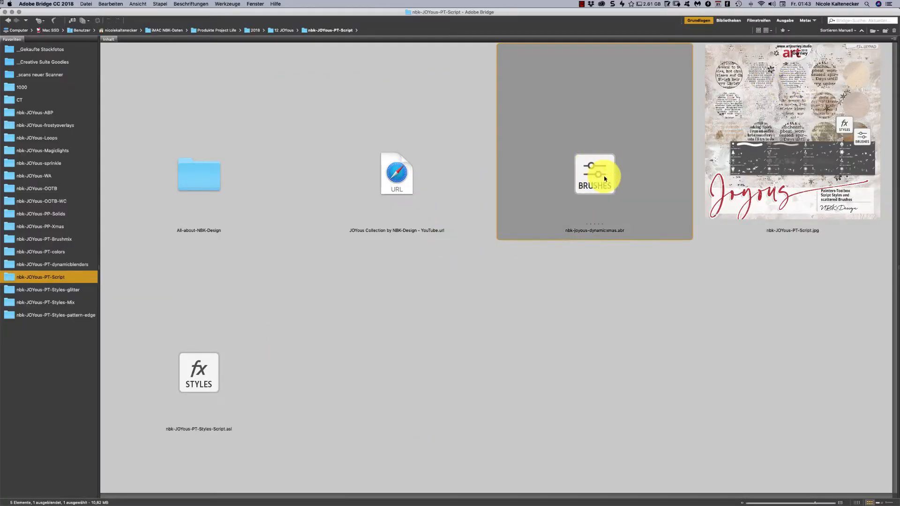
pyautogui.keyDown('super'); pyautogui.click(223, 391); pyautogui.keyUp('super')
pyautogui.doubleClick(208, 377)
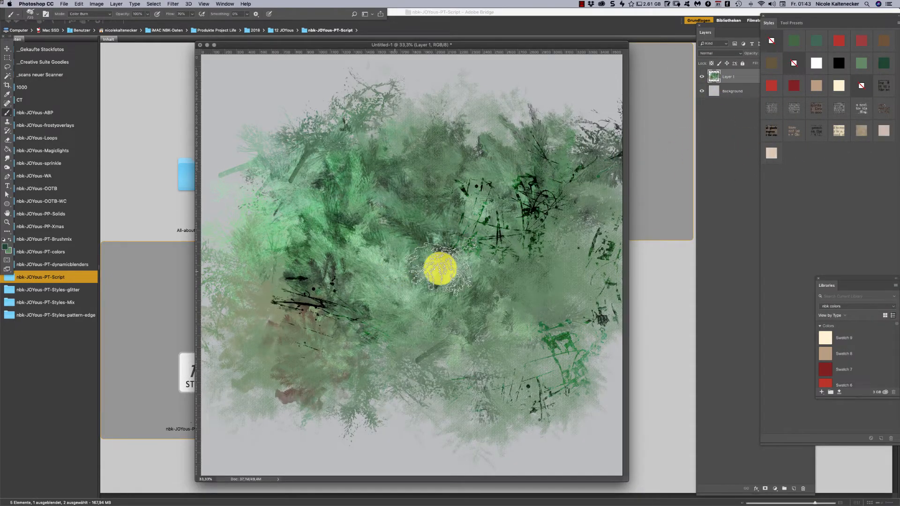
# Collapse the dynamicblenders brush group, choose the nbk-joyous-gift brush and stamp a gift on the upper left of Layer 1.
pyautogui.rightClick(412, 290)
pyautogui.click(403, 343)
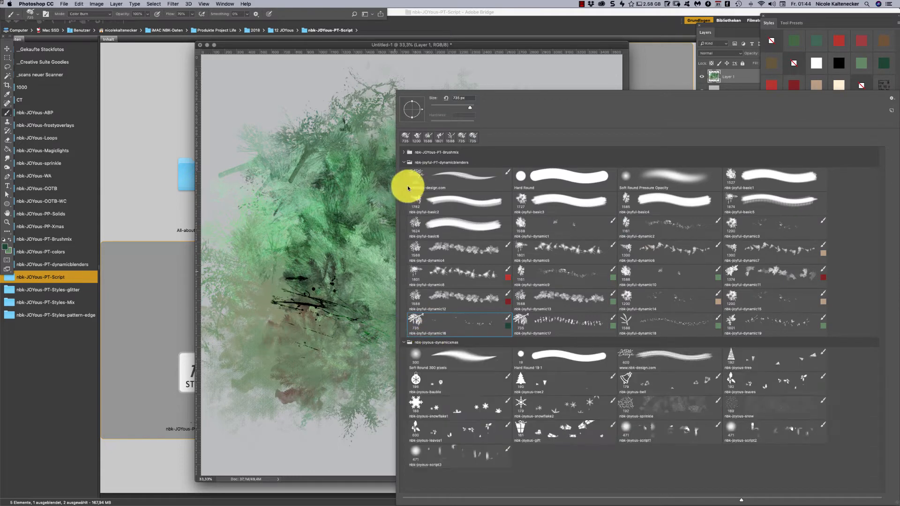
pyautogui.click(402, 162)
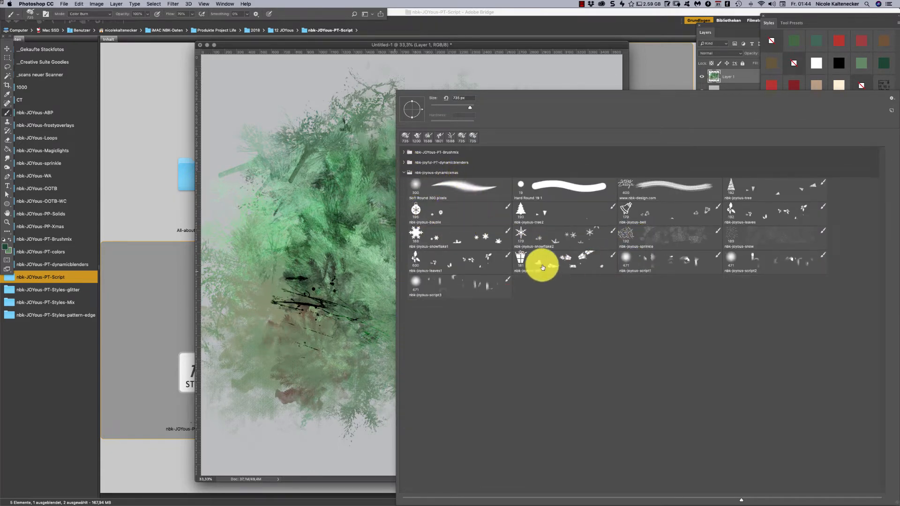
pyautogui.click(303, 123)
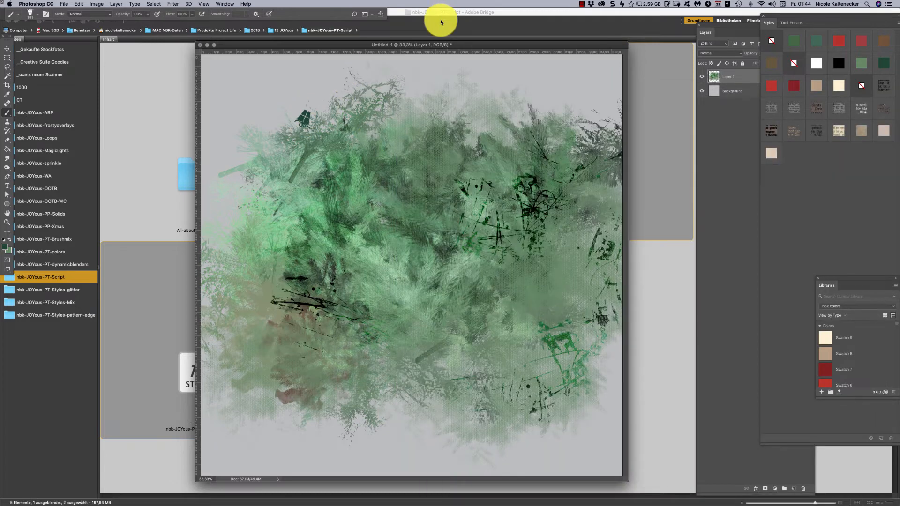
# Create a new layer above Layer 1 and scatter dark green gifts across the painting.
pyautogui.press('super+shift+n')
pyautogui.press('Return')
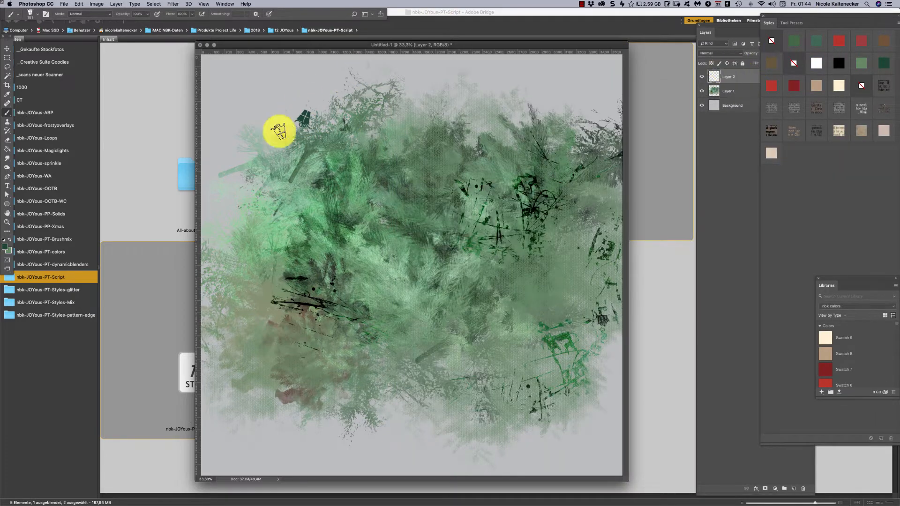
pyautogui.moveTo(275, 128)
pyautogui.mouseDown()
pyautogui.moveTo(314, 230)
pyautogui.moveTo(382, 300)
pyautogui.moveTo(482, 344)
pyautogui.moveTo(474, 141)
pyautogui.mouseUp()
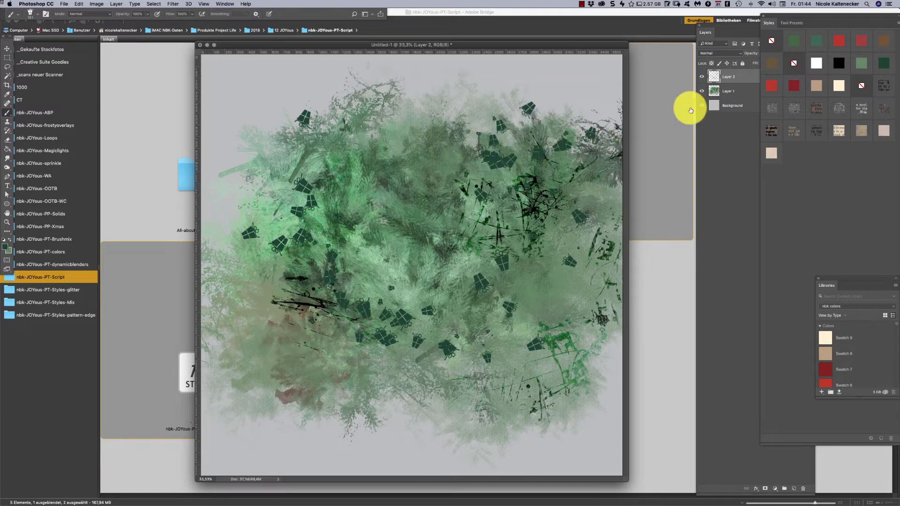
# Try several script styles on the gifts of Layer 2, finishing with the light pink pattern style.
pyautogui.click(812, 134)
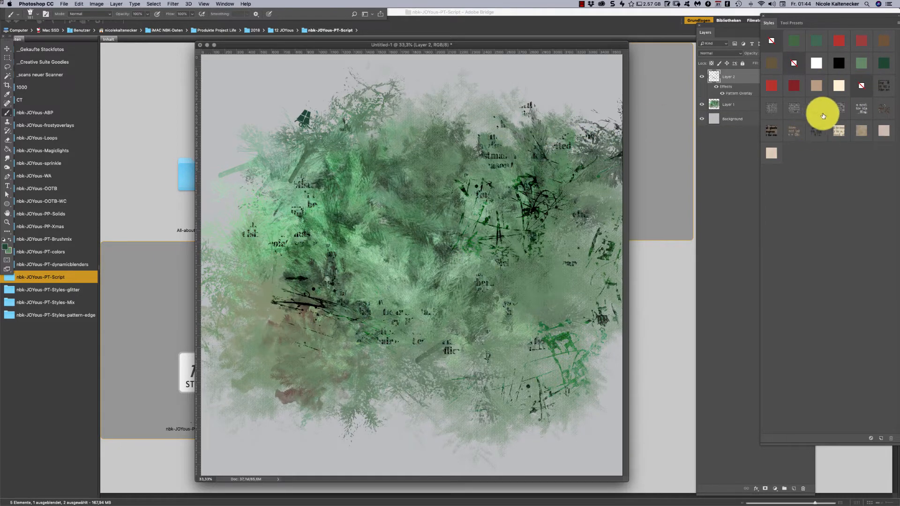
pyautogui.click(791, 106)
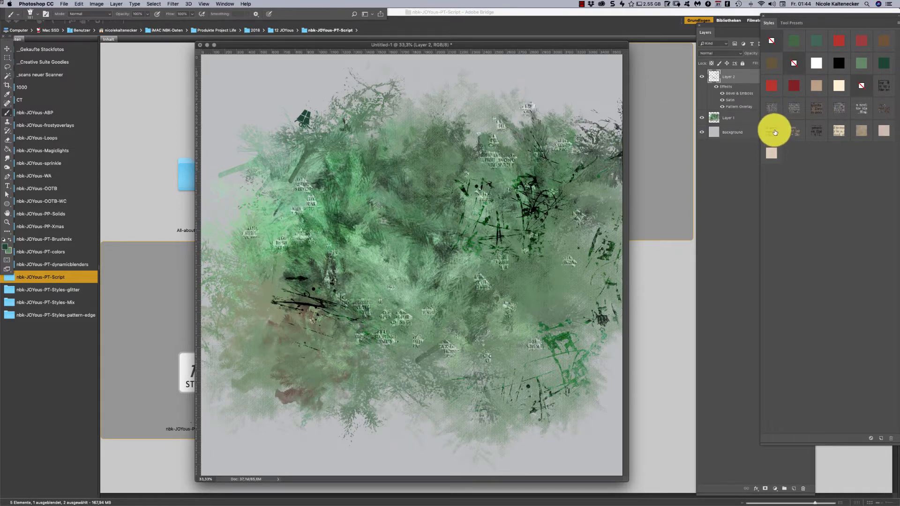
pyautogui.click(775, 135)
pyautogui.click(773, 154)
pyautogui.click(837, 133)
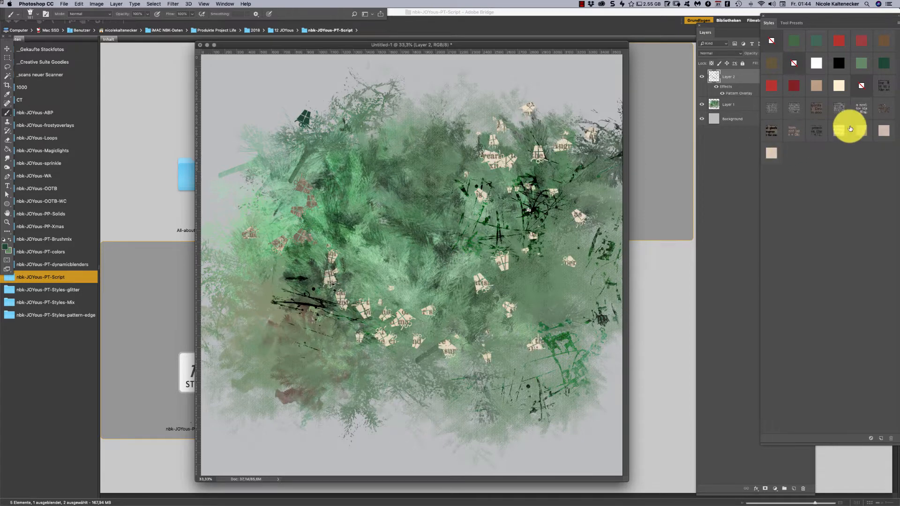
pyautogui.click(883, 132)
pyautogui.click(864, 132)
pyautogui.click(882, 130)
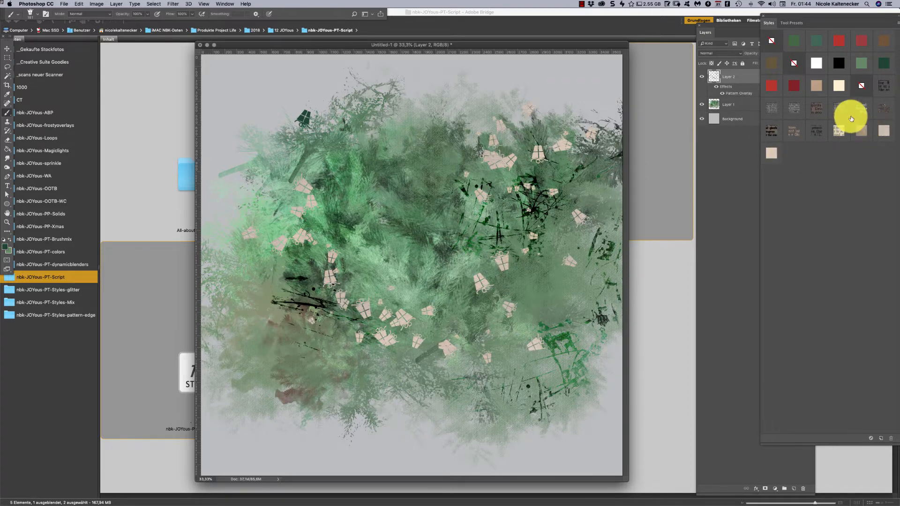
# Choose the nbk-joyous-sprinkle brush and try it on Layer 2.
pyautogui.rightClick(515, 227)
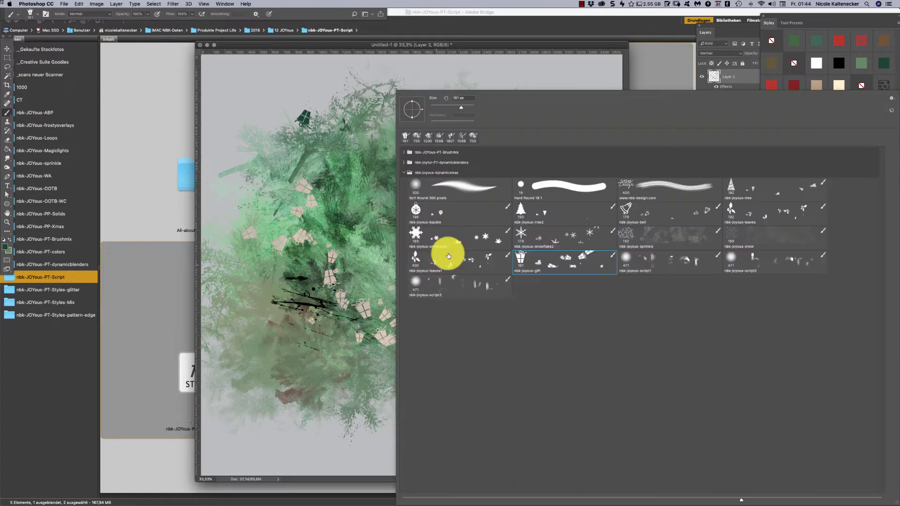
pyautogui.click(639, 232)
pyautogui.click(312, 188)
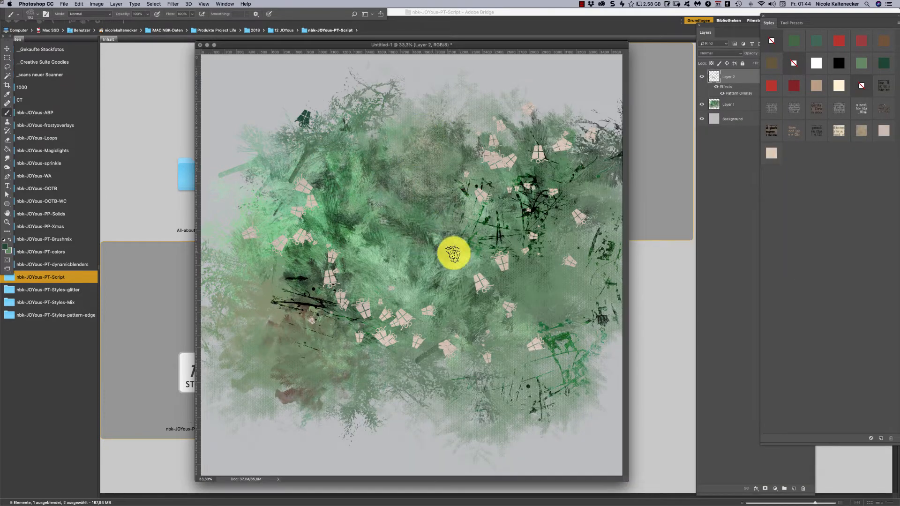
# Paint Christmas script text across Layer 2 with nbk-joyous-script1, adding text over the upper part with another script brush.
pyautogui.rightClick(492, 281)
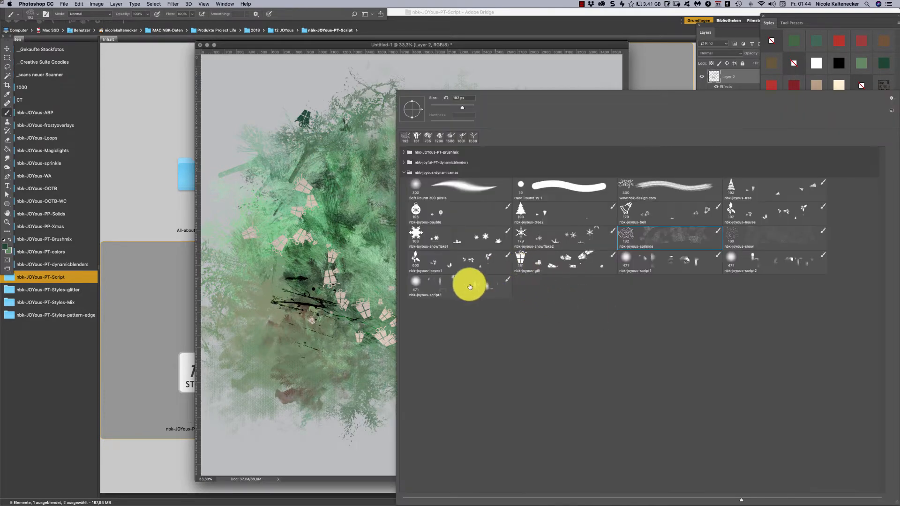
pyautogui.moveTo(284, 247)
pyautogui.mouseDown()
pyautogui.moveTo(346, 225)
pyautogui.moveTo(373, 237)
pyautogui.moveTo(388, 232)
pyautogui.moveTo(423, 193)
pyautogui.moveTo(436, 348)
pyautogui.moveTo(540, 276)
pyautogui.moveTo(577, 327)
pyautogui.moveTo(612, 132)
pyautogui.moveTo(579, 213)
pyautogui.moveTo(533, 234)
pyautogui.moveTo(441, 141)
pyautogui.moveTo(319, 246)
pyautogui.moveTo(259, 322)
pyautogui.moveTo(233, 378)
pyautogui.moveTo(226, 363)
pyautogui.moveTo(324, 323)
pyautogui.moveTo(371, 321)
pyautogui.moveTo(399, 370)
pyautogui.moveTo(466, 378)
pyautogui.moveTo(537, 341)
pyautogui.mouseUp()
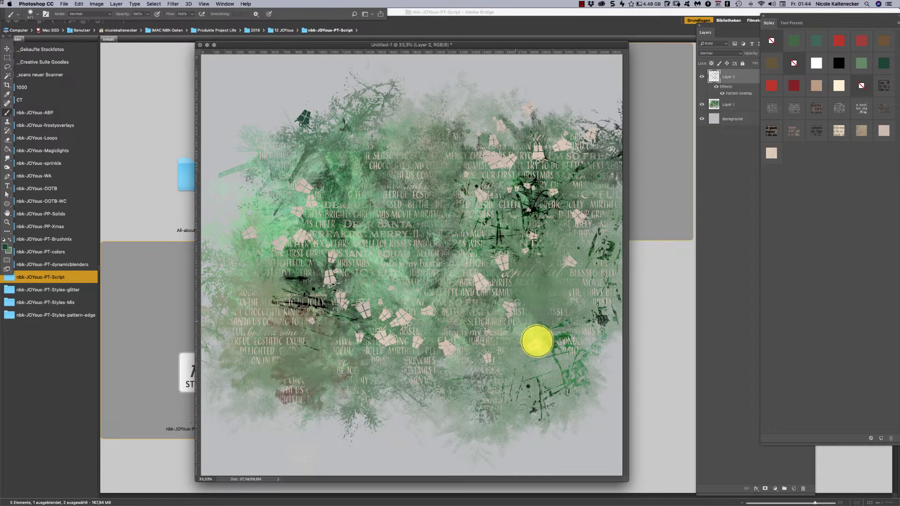
pyautogui.rightClick(486, 220)
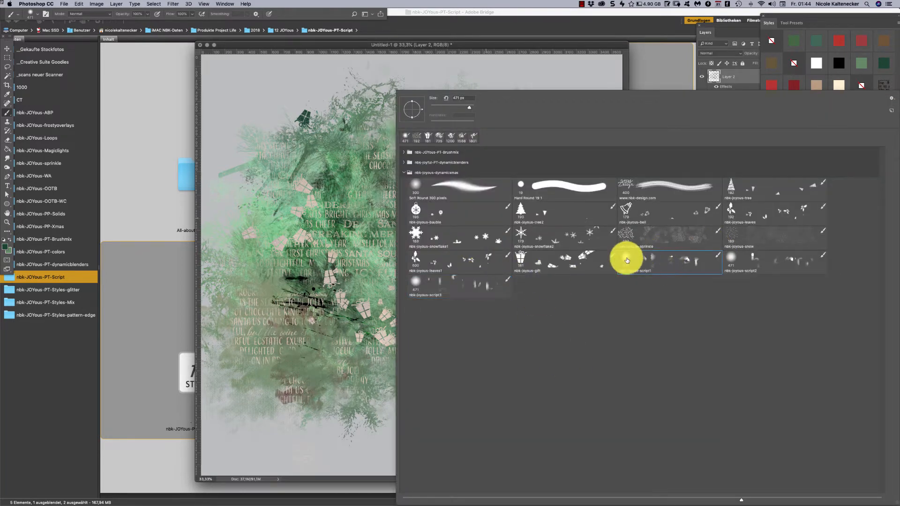
pyautogui.moveTo(322, 163)
pyautogui.mouseDown()
pyautogui.moveTo(296, 121)
pyautogui.moveTo(362, 192)
pyautogui.moveTo(411, 119)
pyautogui.mouseUp()
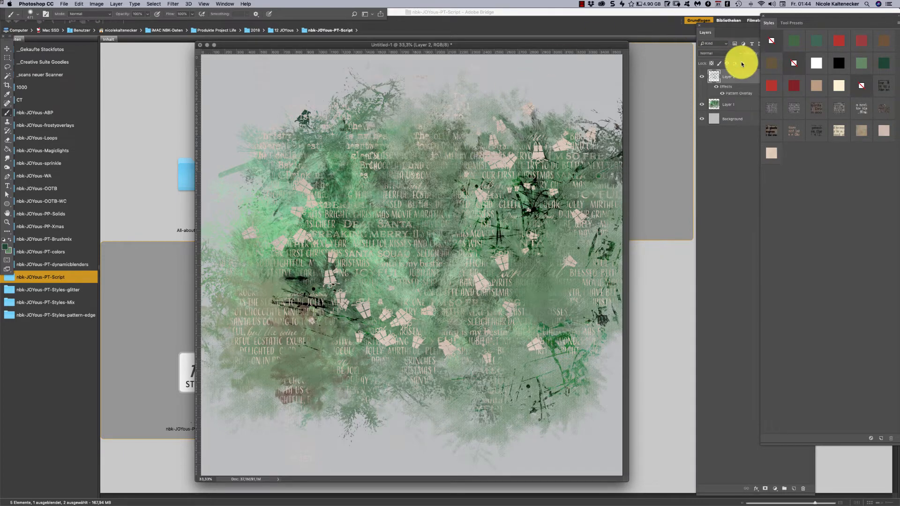
# Clear the contents of Layer 2 and paint typewriter-style Christmas text across its middle with the black colour style applied.
pyautogui.press('Delete')
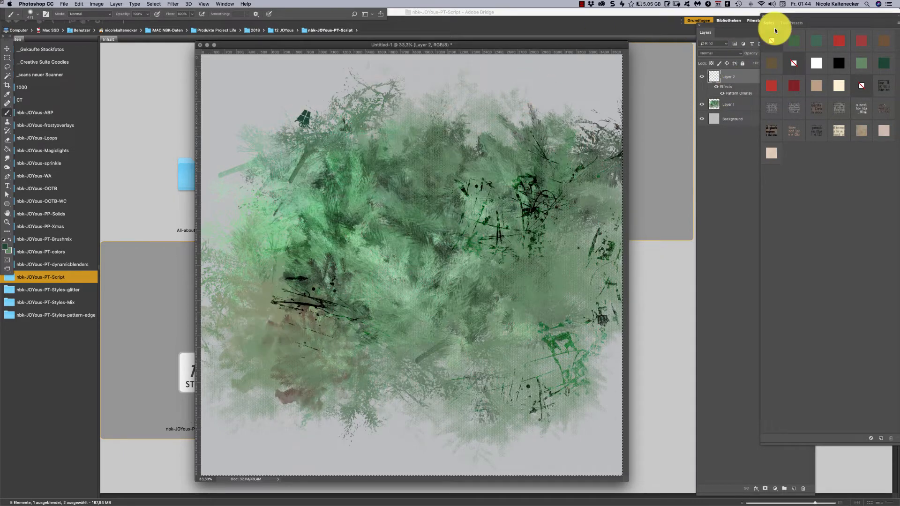
pyautogui.moveTo(404, 247)
pyautogui.mouseDown()
pyautogui.moveTo(380, 174)
pyautogui.moveTo(349, 190)
pyautogui.moveTo(356, 247)
pyautogui.moveTo(446, 243)
pyautogui.moveTo(488, 195)
pyautogui.moveTo(522, 281)
pyautogui.mouseUp()
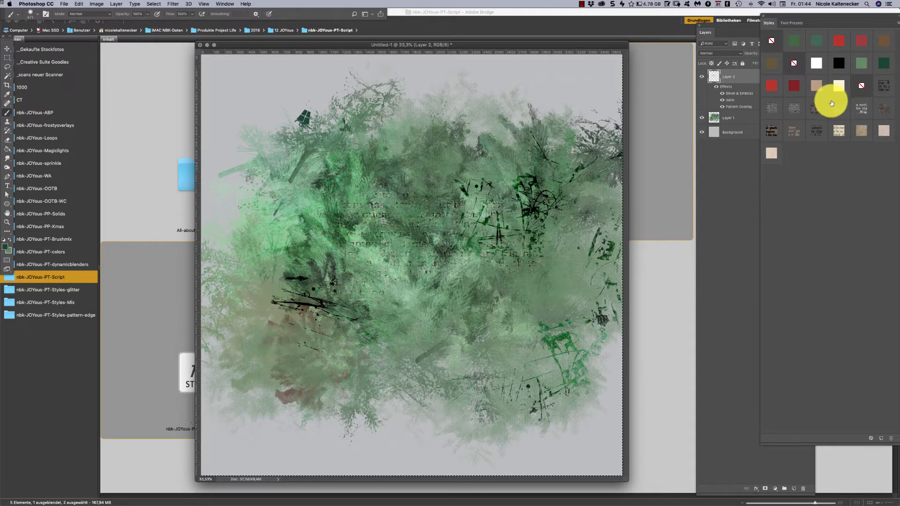
pyautogui.click(837, 66)
pyautogui.moveTo(458, 310)
pyautogui.mouseDown()
pyautogui.moveTo(485, 316)
pyautogui.moveTo(576, 207)
pyautogui.mouseUp()
pyautogui.click(870, 72)
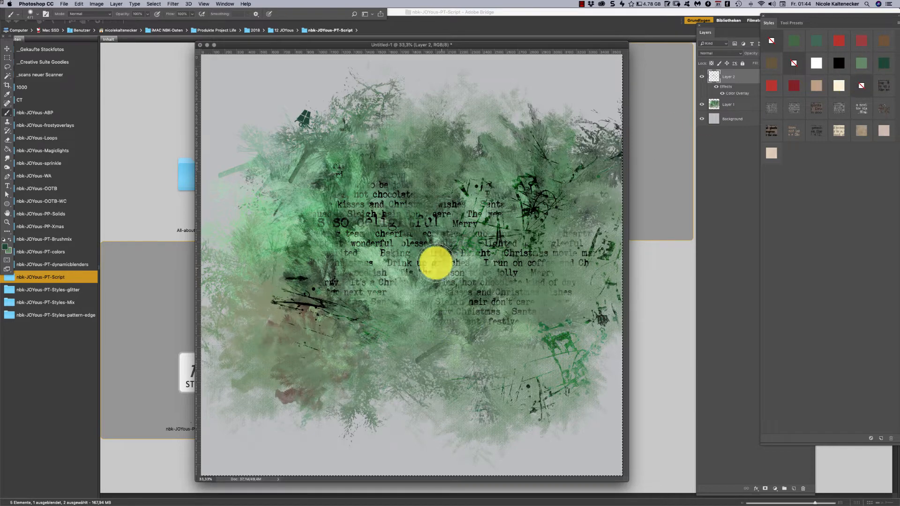
pyautogui.moveTo(436, 257)
pyautogui.mouseDown()
pyautogui.moveTo(398, 205)
pyautogui.moveTo(314, 210)
pyautogui.moveTo(326, 203)
pyautogui.moveTo(283, 193)
pyautogui.moveTo(299, 237)
pyautogui.moveTo(257, 256)
pyautogui.moveTo(393, 220)
pyautogui.moveTo(402, 208)
pyautogui.moveTo(457, 265)
pyautogui.moveTo(501, 280)
pyautogui.moveTo(553, 250)
pyautogui.mouseUp()
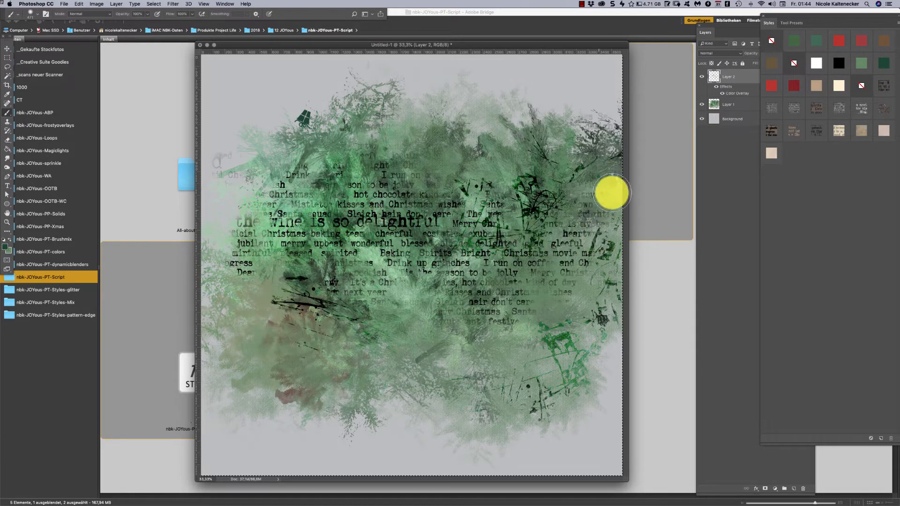
# Try white, black, green and cream colour styles on the script text of Layer 2, finishing with a red one.
pyautogui.click(886, 61)
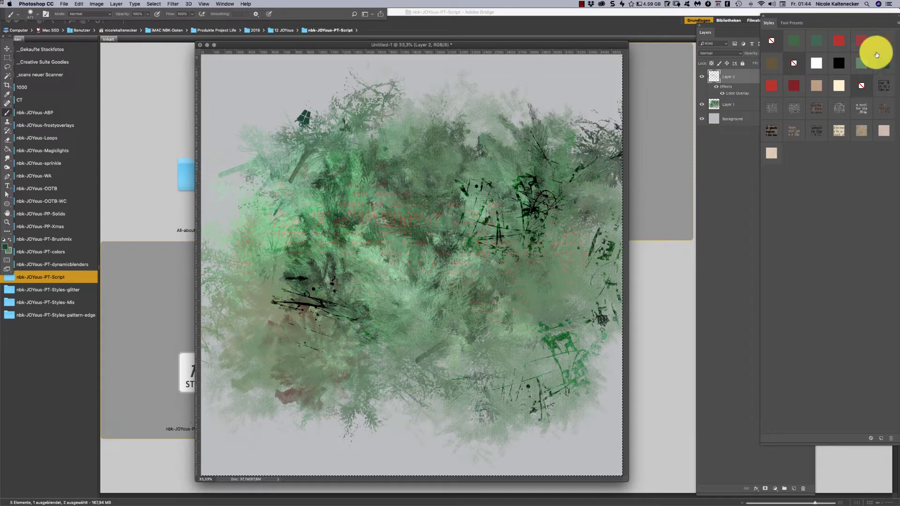
pyautogui.click(815, 47)
pyautogui.click(816, 63)
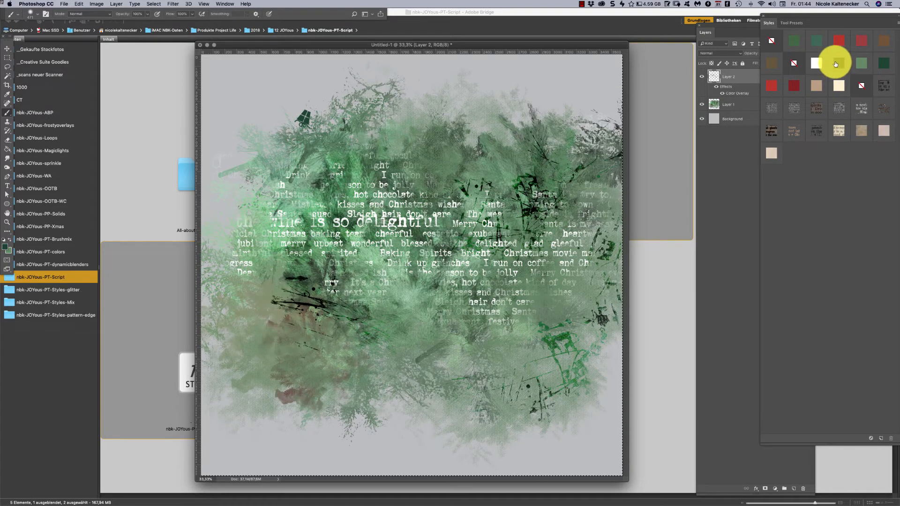
pyautogui.click(843, 62)
pyautogui.click(864, 66)
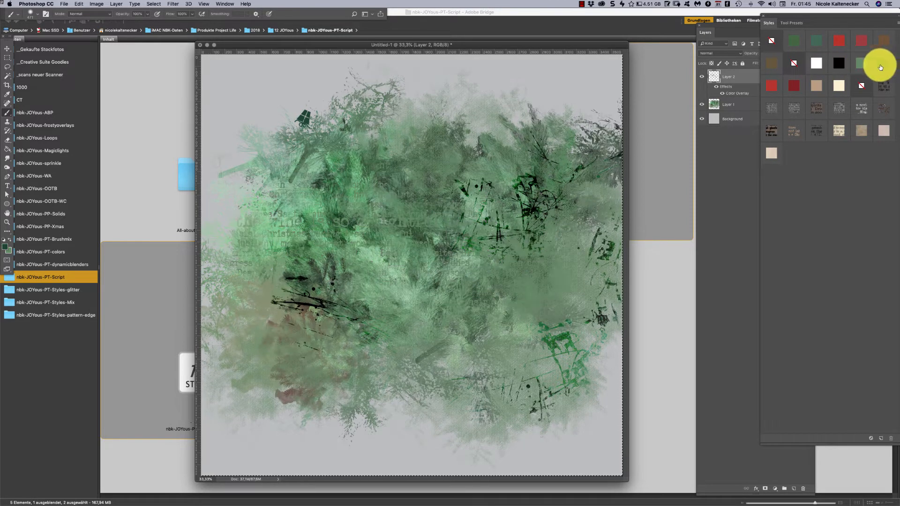
pyautogui.click(881, 64)
pyautogui.click(837, 87)
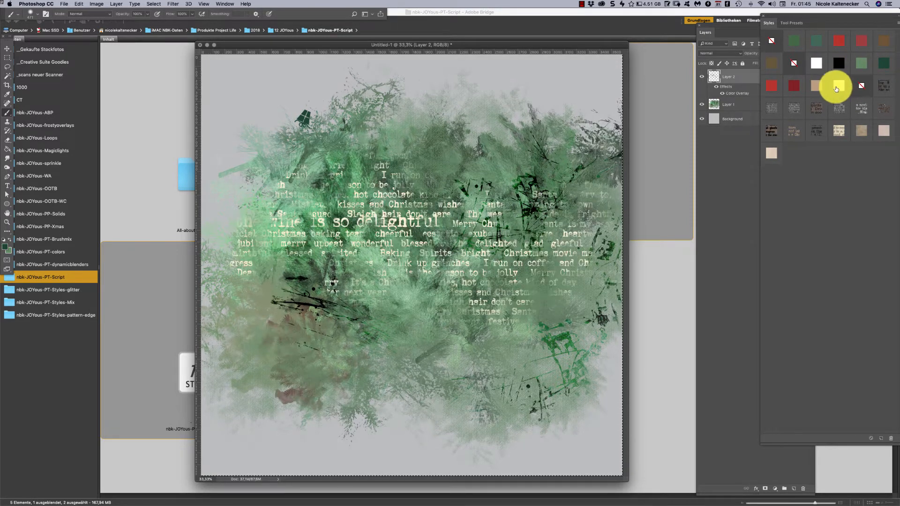
pyautogui.click(792, 89)
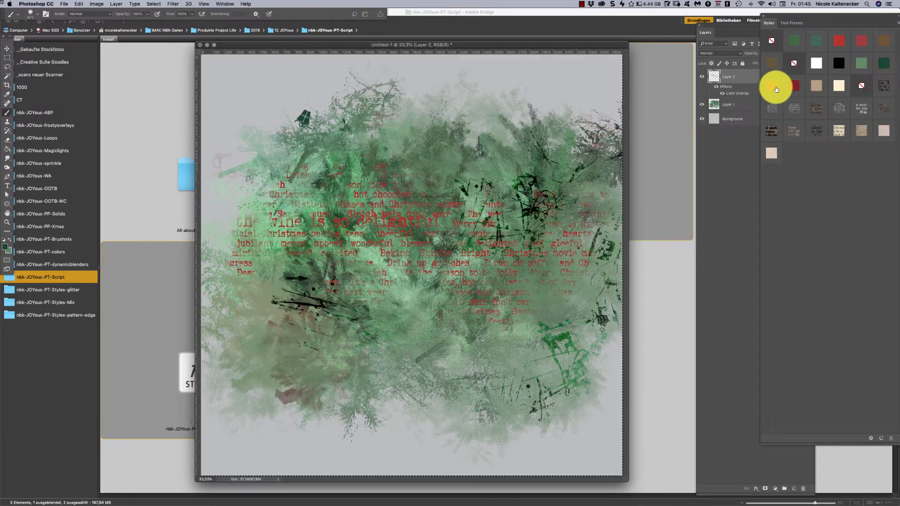
# Try the script pattern and beige texture styles on the text of Layer 2, finishing with a dark script style.
pyautogui.click(774, 108)
pyautogui.click(797, 111)
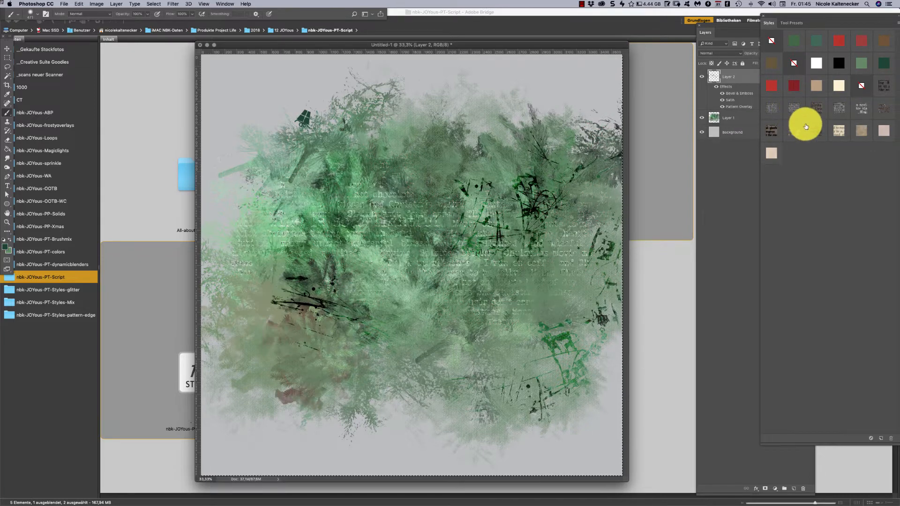
pyautogui.click(805, 127)
pyautogui.click(841, 126)
pyautogui.click(870, 131)
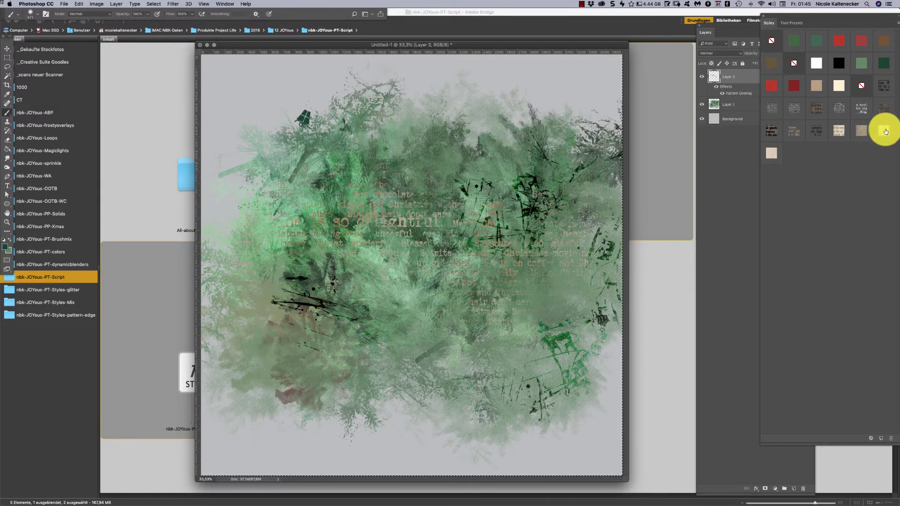
pyautogui.click(769, 151)
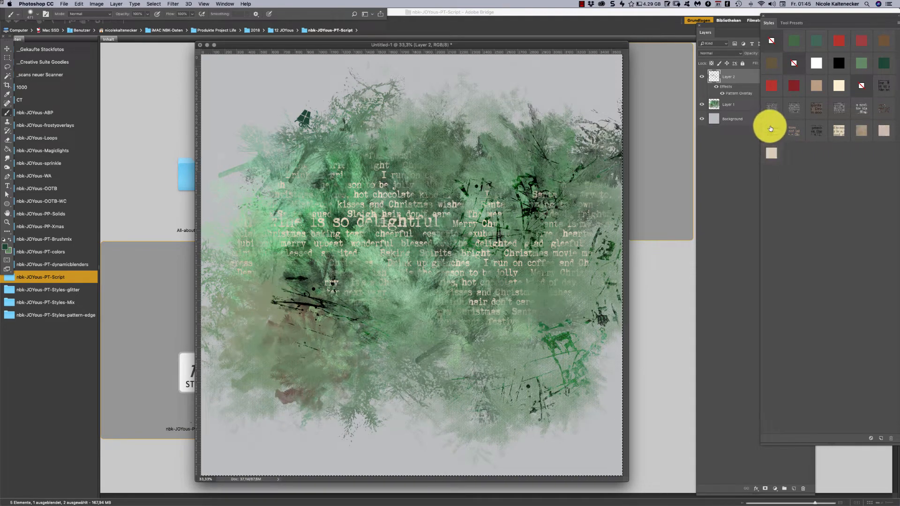
pyautogui.click(777, 130)
pyautogui.click(884, 109)
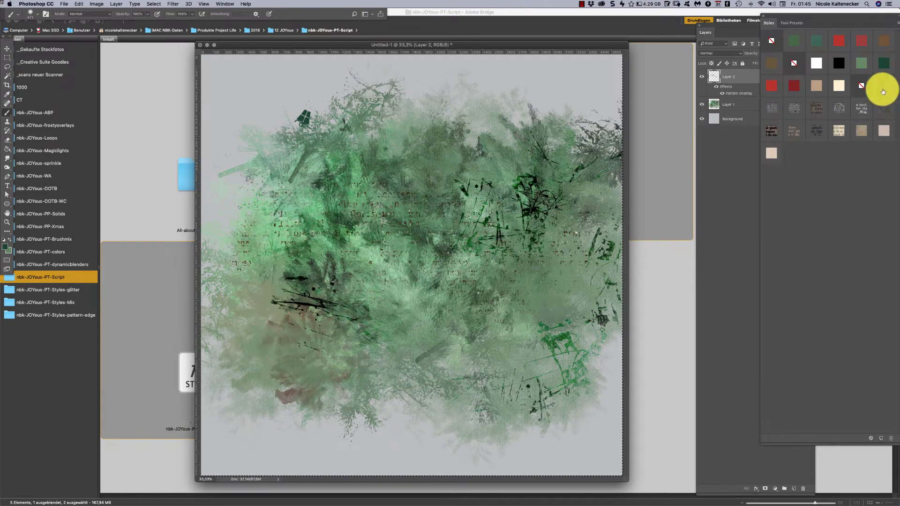
pyautogui.click(882, 84)
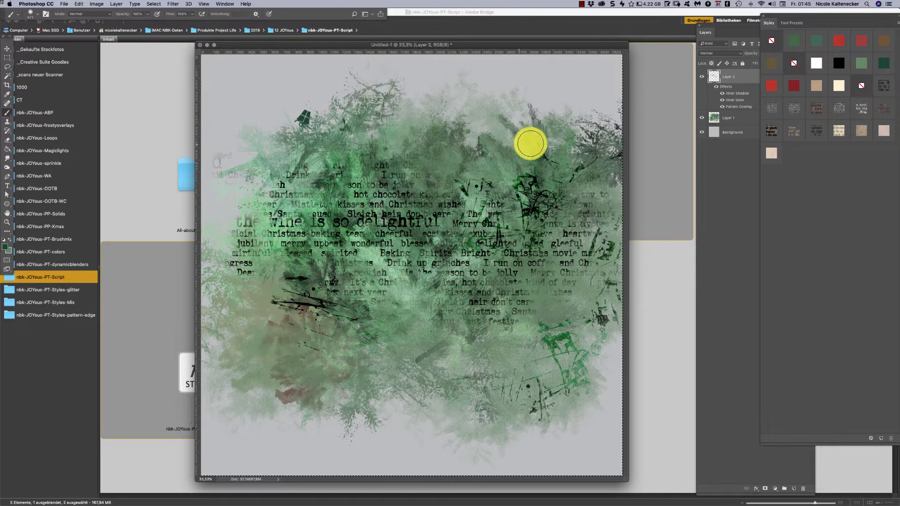
# Switch to Bridge and view the preview image nbk-JOYous-PT-Script.jpg full screen.
pyautogui.click(100, 275)
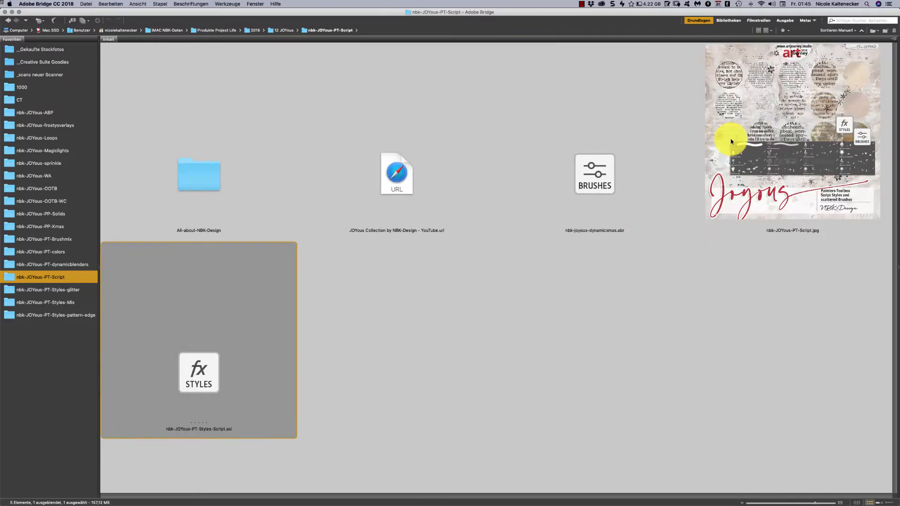
pyautogui.click(794, 127)
pyautogui.press('space')
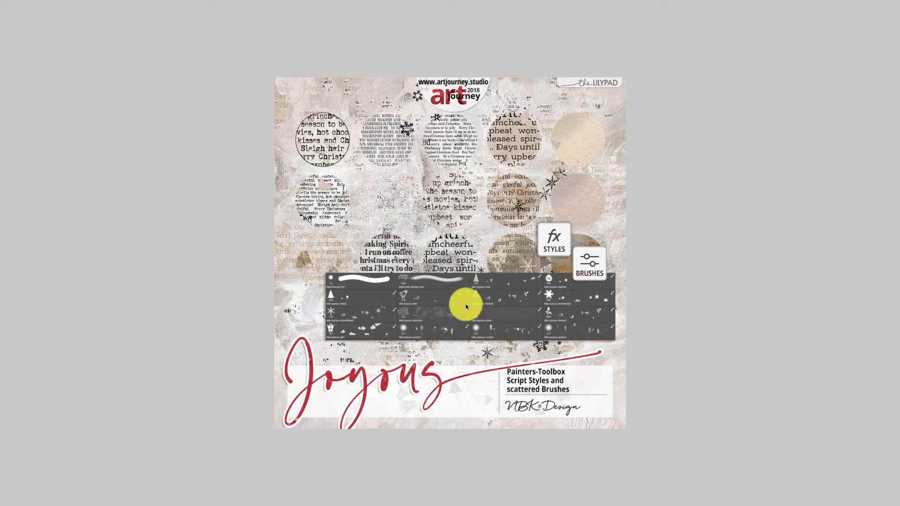
pyautogui.press('space')
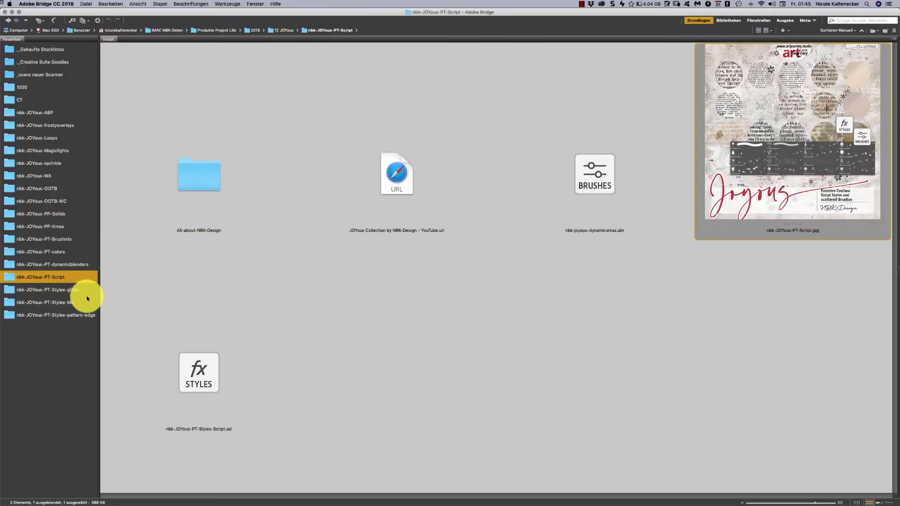
# Open the nbk-JOYous-PT-Styles-glitter folder and view nbk-JOYous-PT-Glitter.jpg full screen.
pyautogui.click(73, 290)
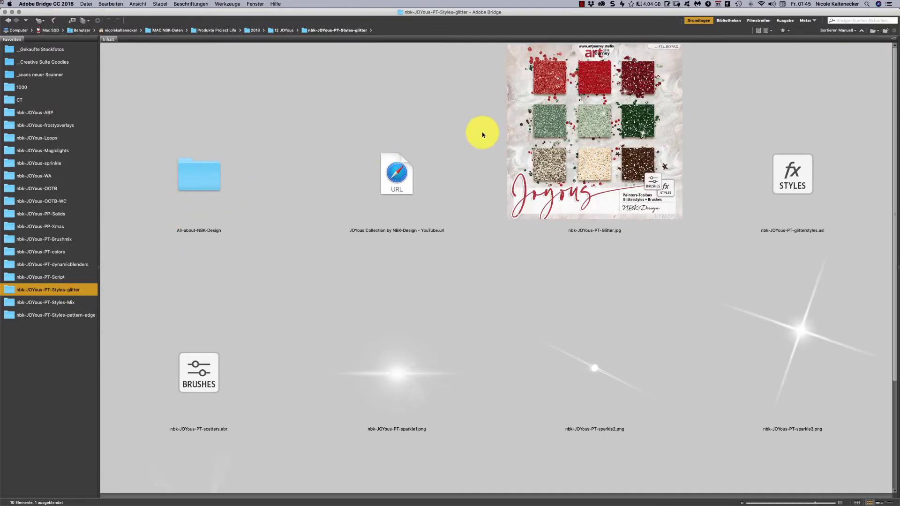
pyautogui.click(598, 119)
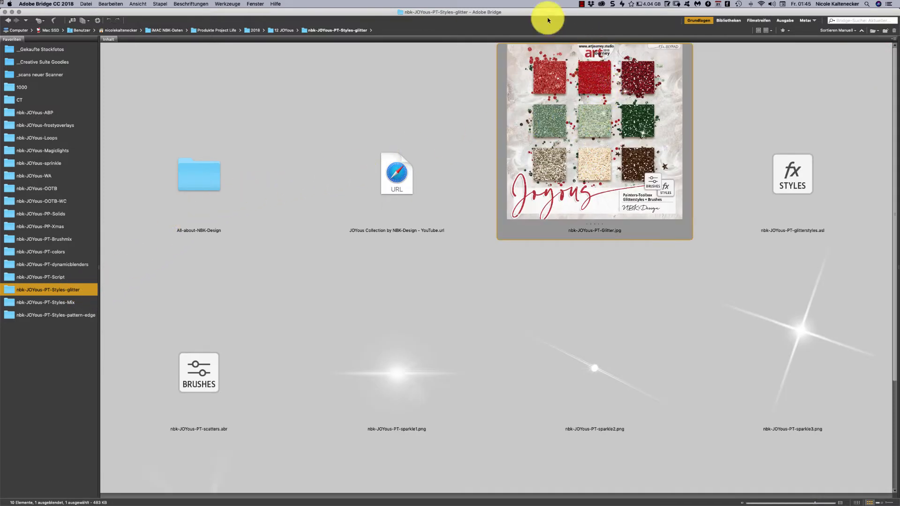
pyautogui.press('space')
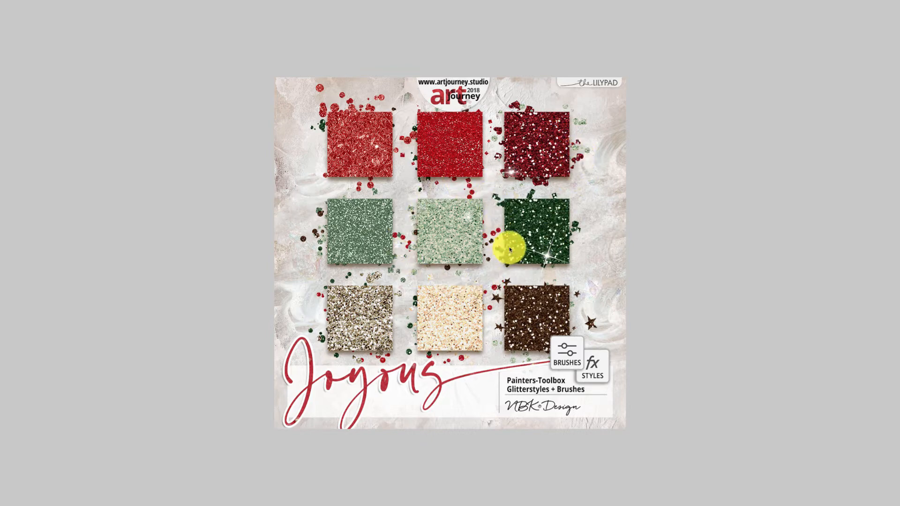
pyautogui.press('space')
pyautogui.click(579, 263)
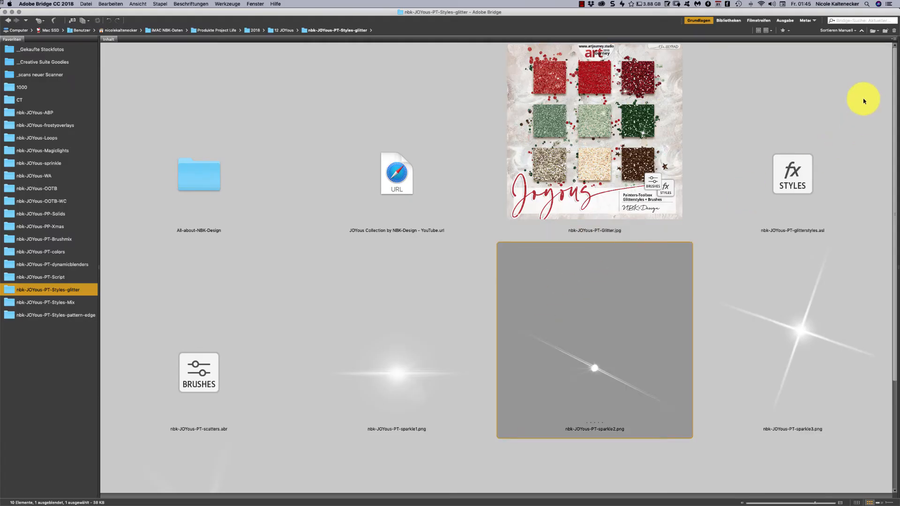
# Load nbk-JOYous-PT-glitterstyles.asl and nbk-JOYous-PT-scatters.abr into Photoshop and apply a red glitter style with drop shadow to Layer 2.
pyautogui.click(814, 170)
pyautogui.keyDown('super'); pyautogui.click(217, 367); pyautogui.keyUp('super')
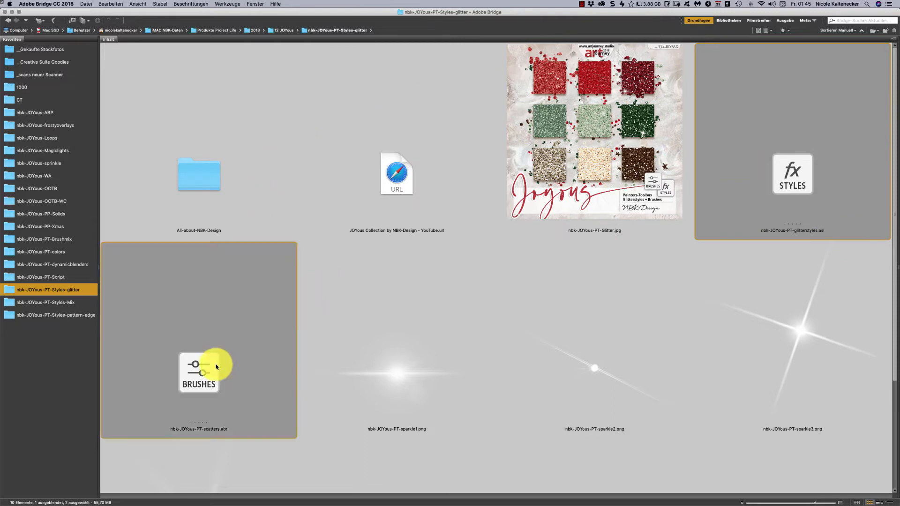
pyautogui.click(216, 364)
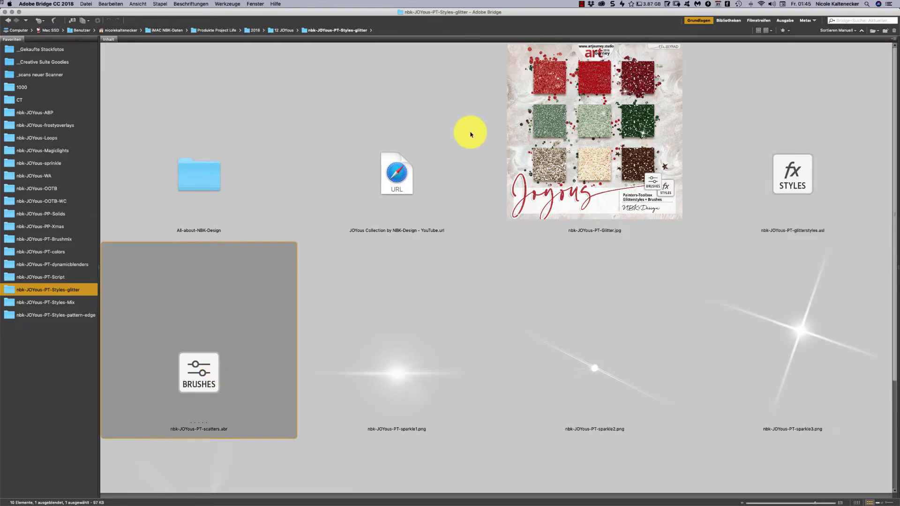
pyautogui.keyDown('super'); pyautogui.click(793, 171); pyautogui.keyUp('super')
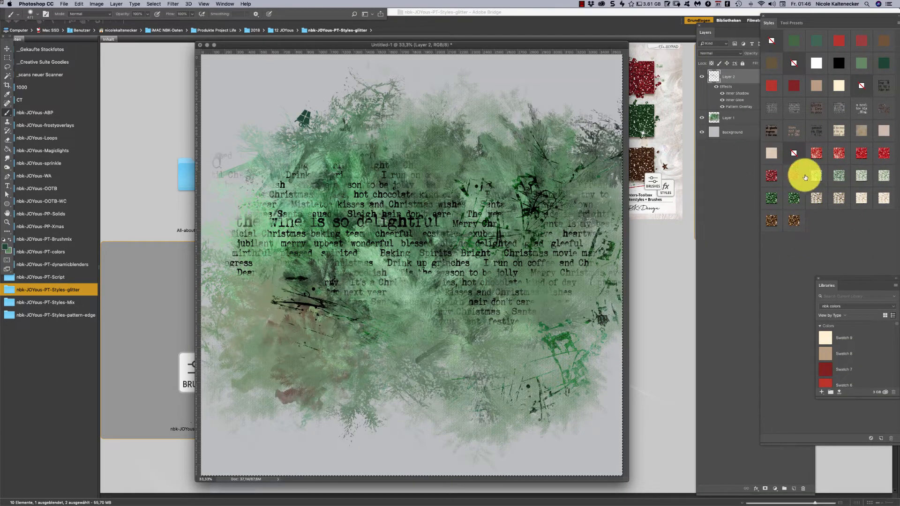
pyautogui.click(819, 157)
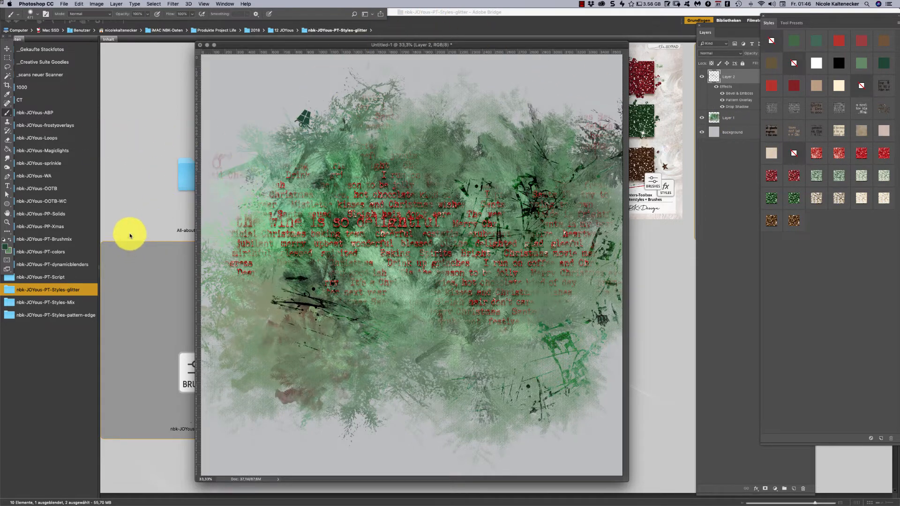
# Draw a large striped Christmas tree with the Custom Shape tool and move it slightly left on the canvas.
pyautogui.click(7, 204)
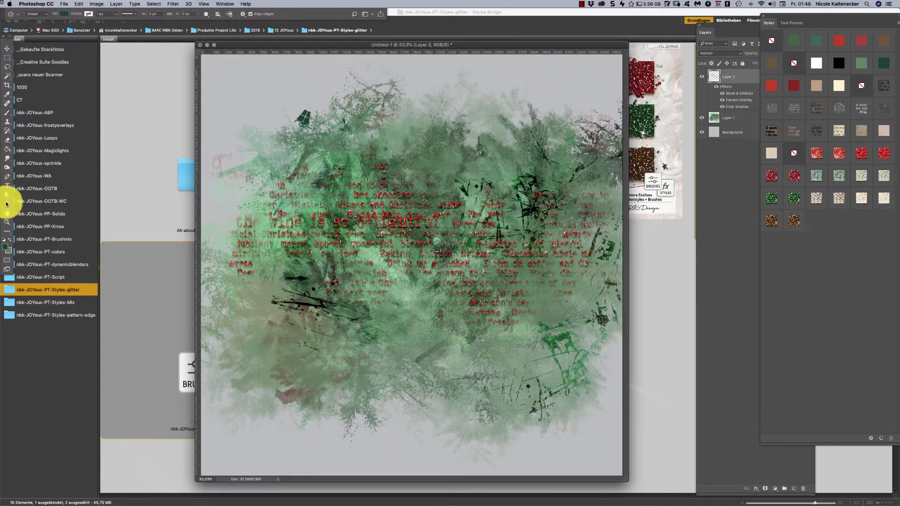
pyautogui.click(53, 237)
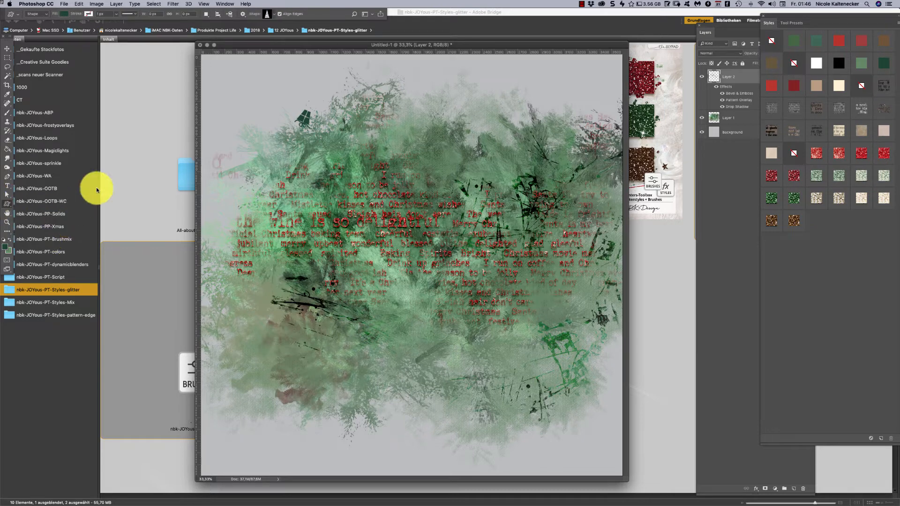
pyautogui.moveTo(291, 111); pyautogui.dragTo(468, 409)
pyautogui.click(7, 49)
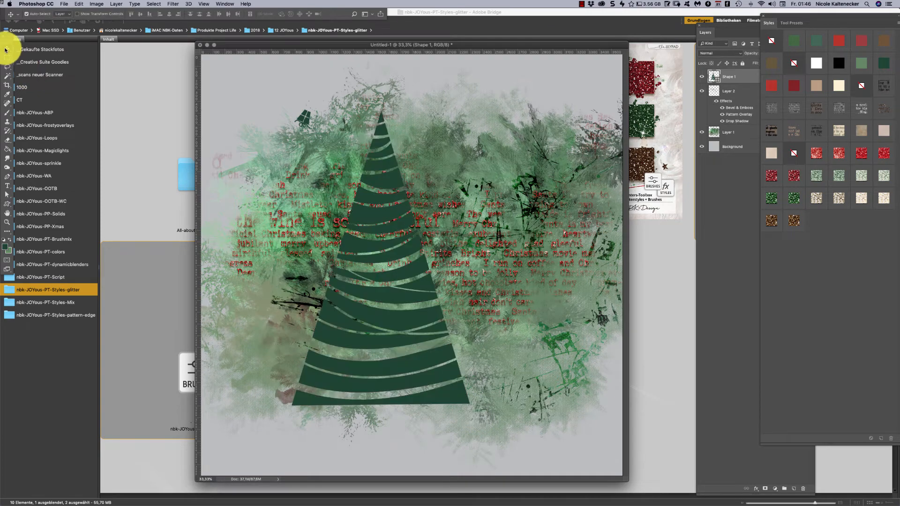
pyautogui.moveTo(458, 386); pyautogui.dragTo(428, 381)
# Try red, green, gold and cream glitter styles on the tree shape, finishing with brown glitter without drop shadow.
pyautogui.click(827, 153)
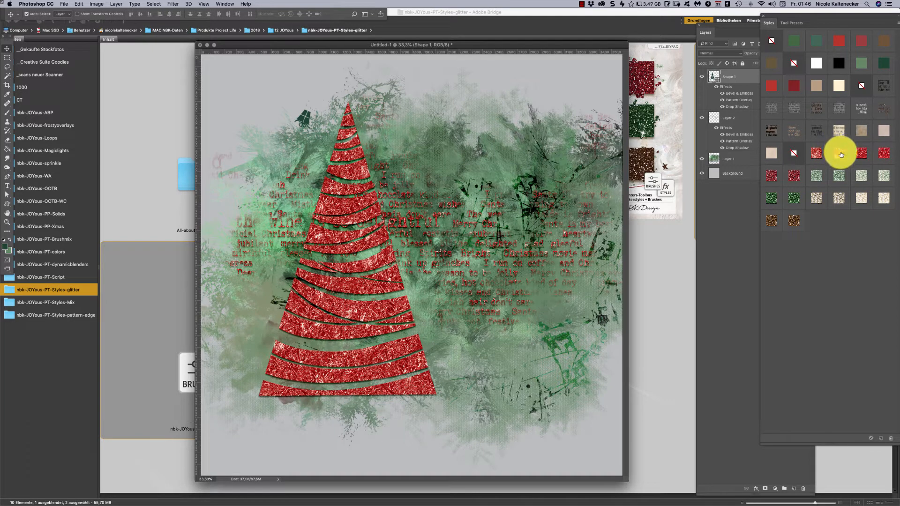
pyautogui.click(841, 155)
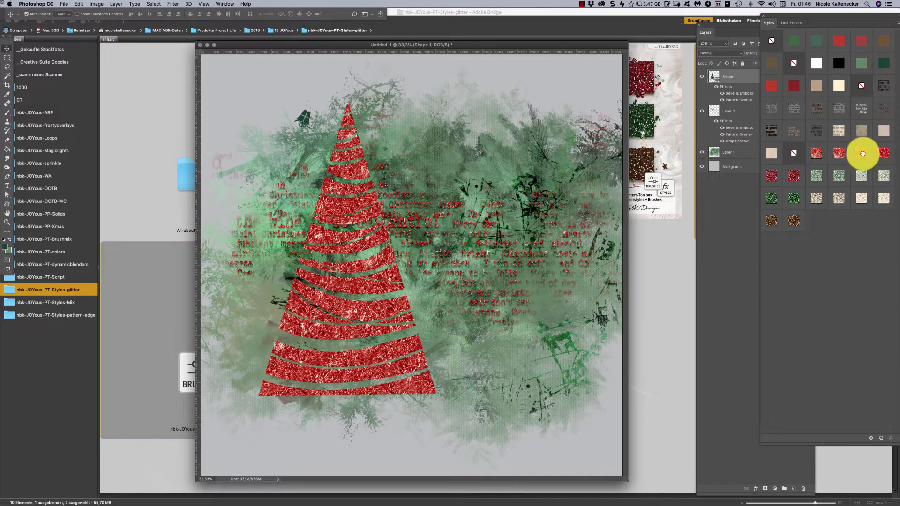
pyautogui.click(884, 153)
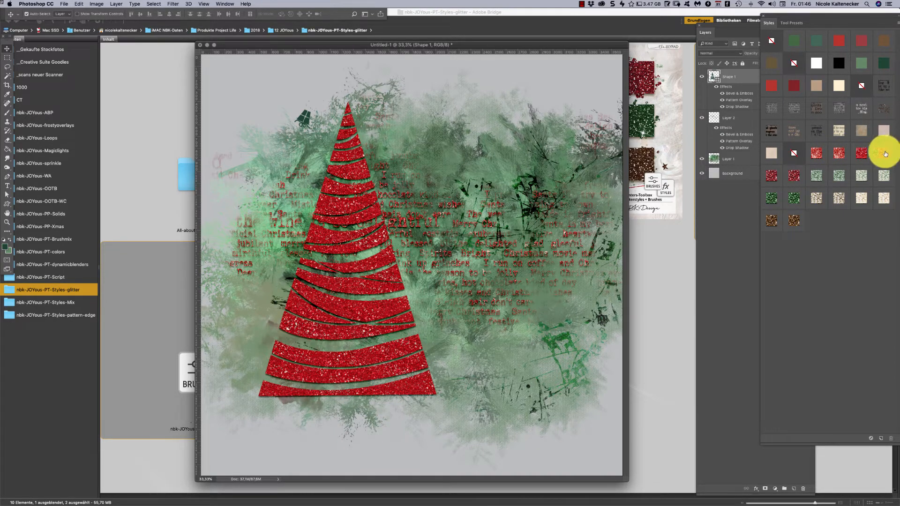
pyautogui.click(795, 176)
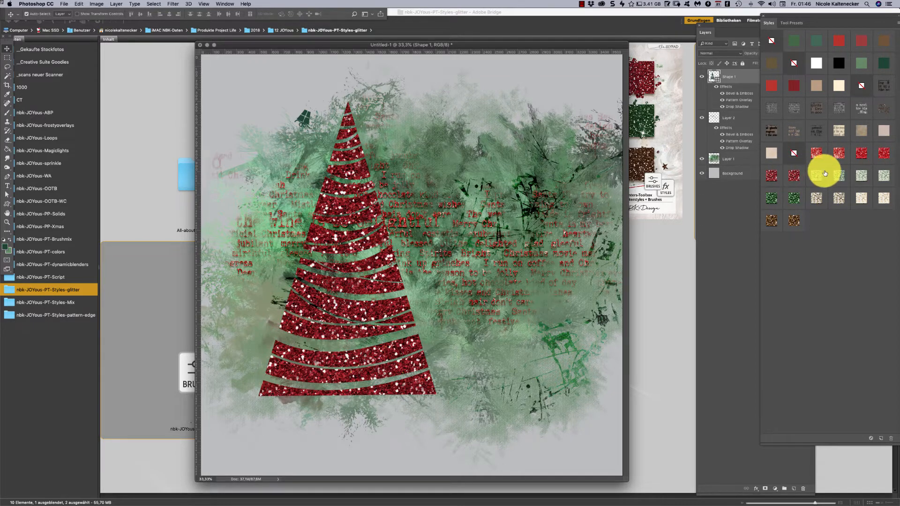
pyautogui.click(821, 176)
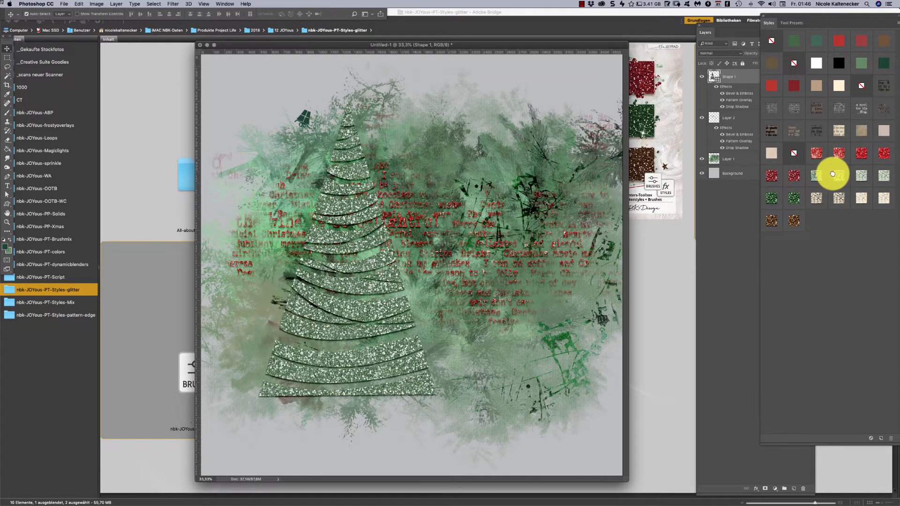
pyautogui.click(883, 175)
pyautogui.click(773, 200)
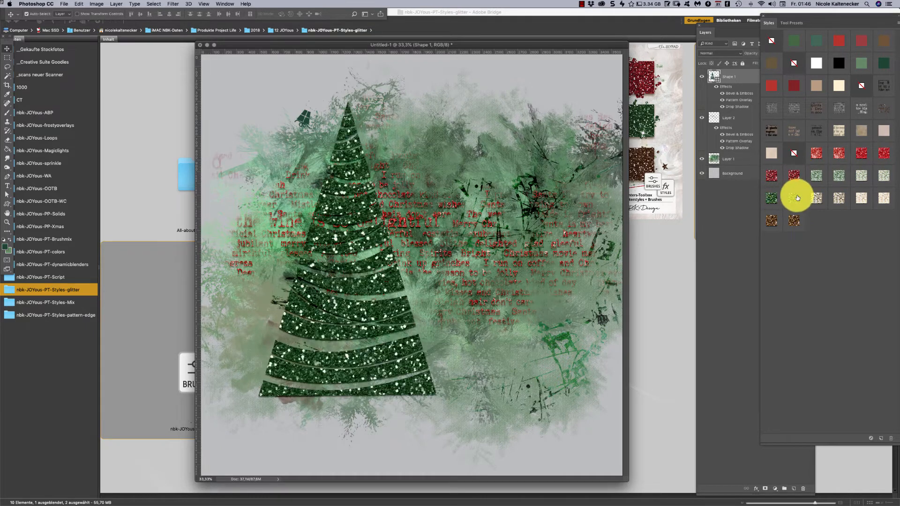
pyautogui.click(822, 196)
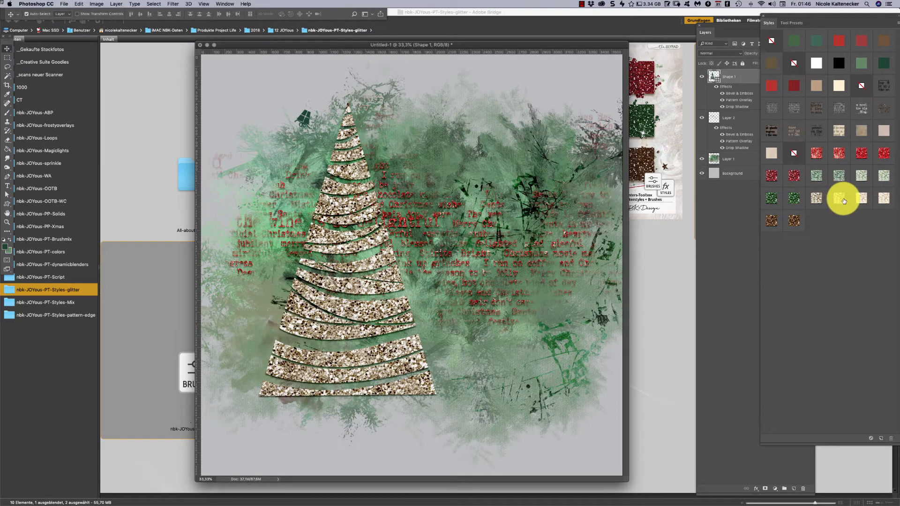
pyautogui.click(884, 201)
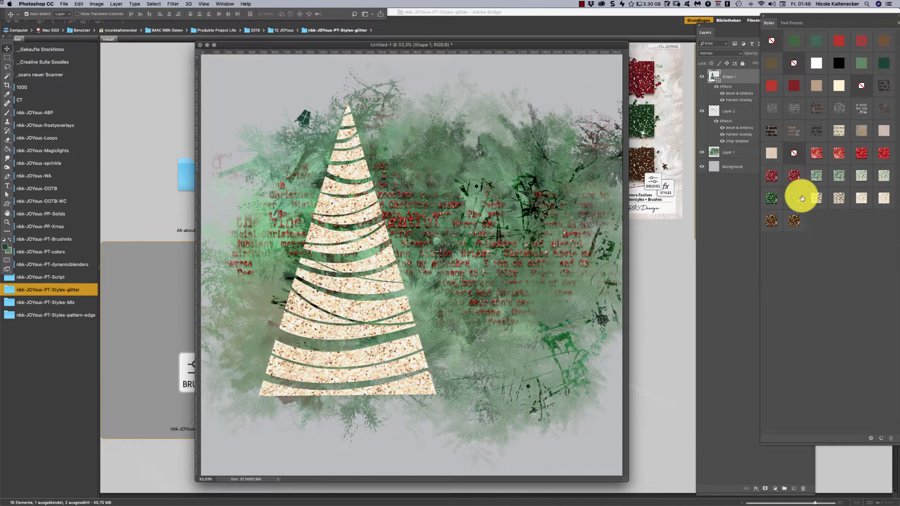
pyautogui.click(795, 220)
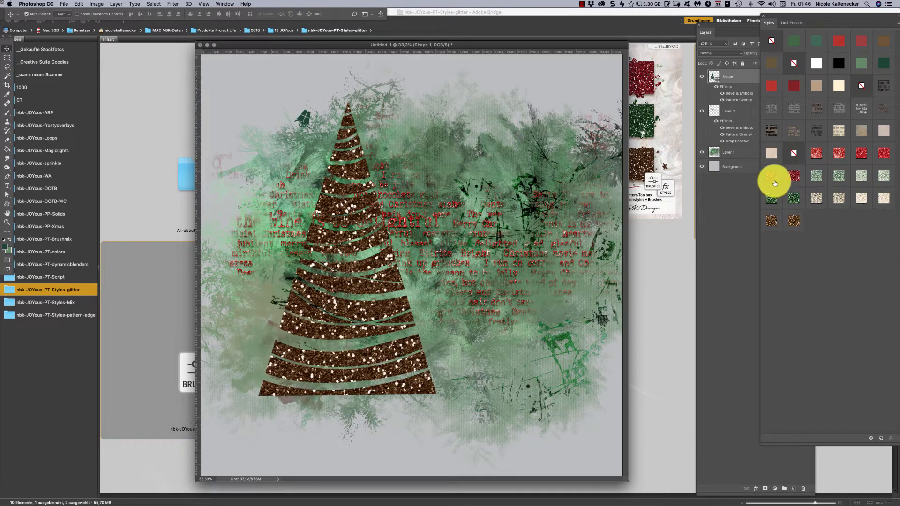
# Rasterize the tree's layer style and scatter white stars across the canvas with the star brush from nbk-JOYous-PT-scatters.
pyautogui.rightClick(745, 79)
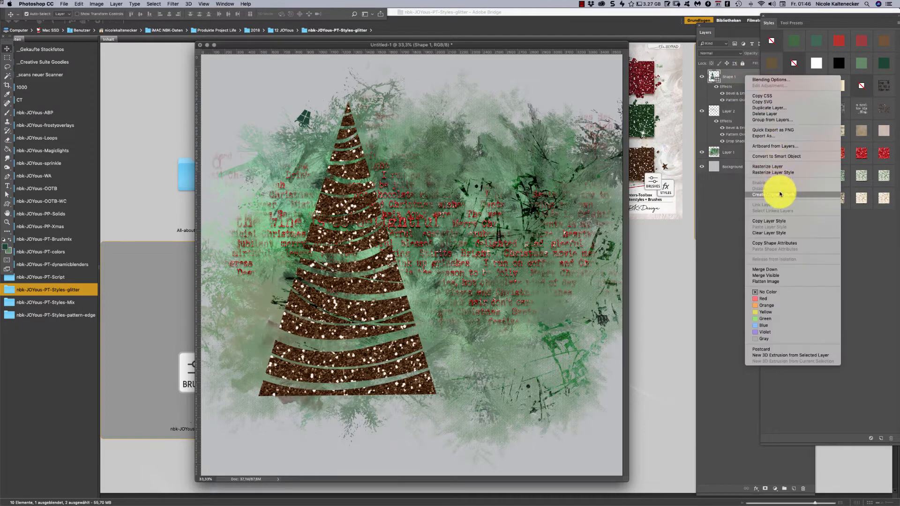
pyautogui.click(778, 175)
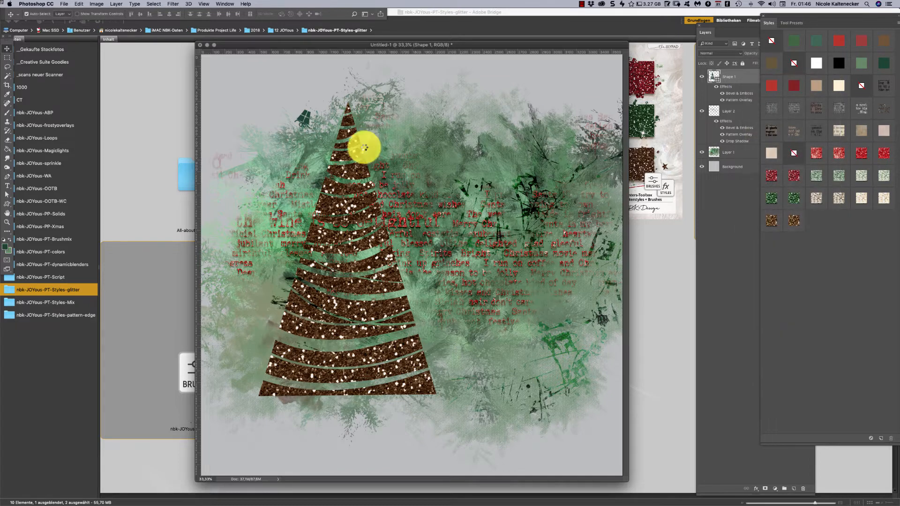
pyautogui.click(8, 112)
pyautogui.rightClick(479, 222)
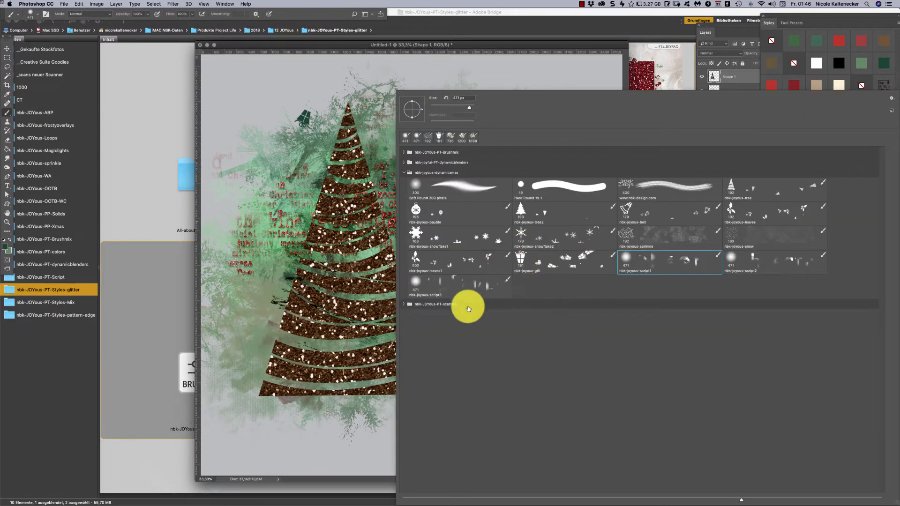
pyautogui.click(404, 305)
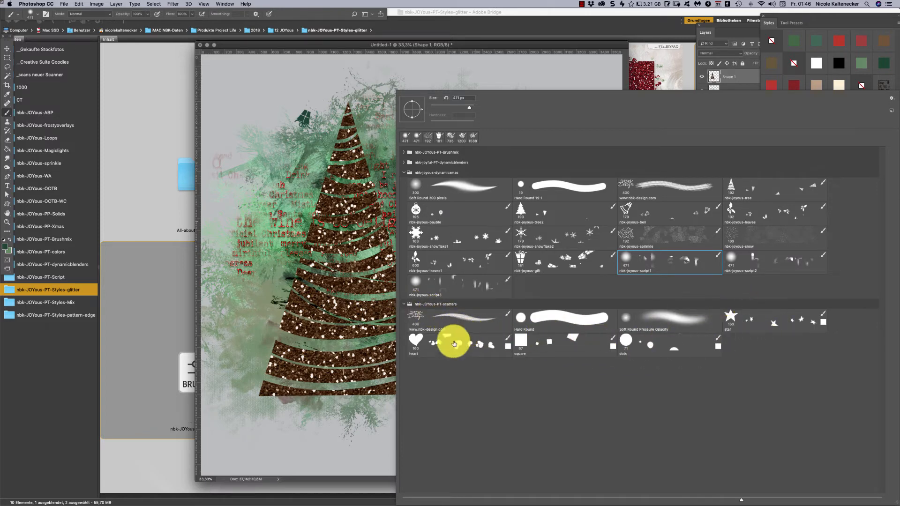
pyautogui.click(478, 341)
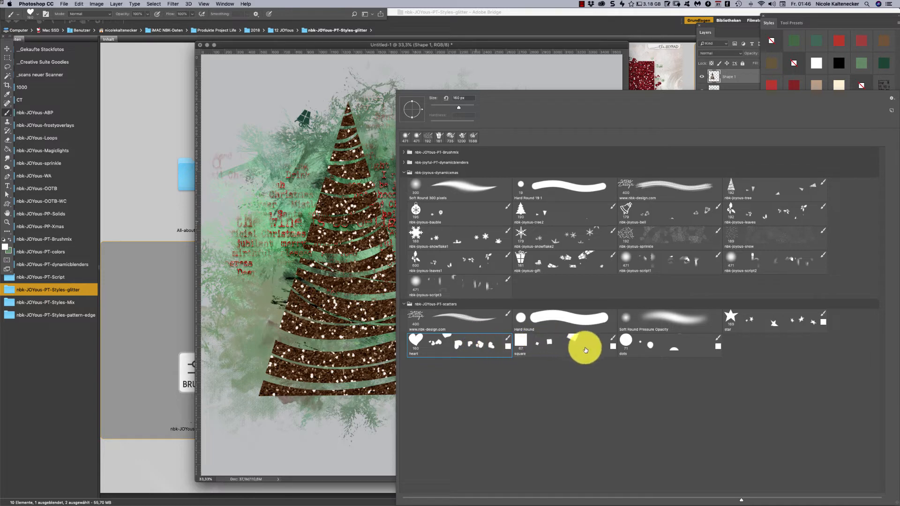
pyautogui.click(754, 315)
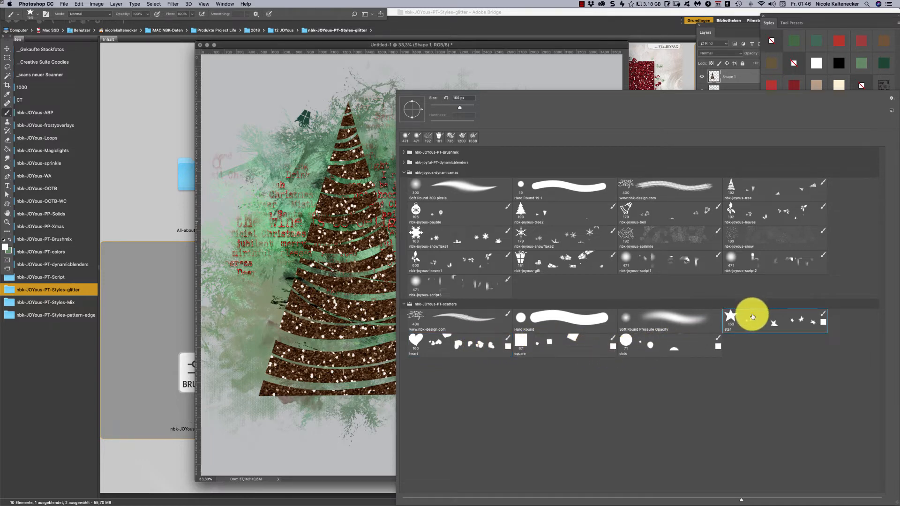
pyautogui.click(444, 46)
pyautogui.moveTo(396, 172)
pyautogui.mouseDown()
pyautogui.moveTo(379, 126)
pyautogui.moveTo(488, 159)
pyautogui.moveTo(576, 249)
pyautogui.moveTo(422, 291)
pyautogui.moveTo(271, 260)
pyautogui.moveTo(195, 370)
pyautogui.moveTo(514, 355)
pyautogui.moveTo(623, 376)
pyautogui.mouseUp()
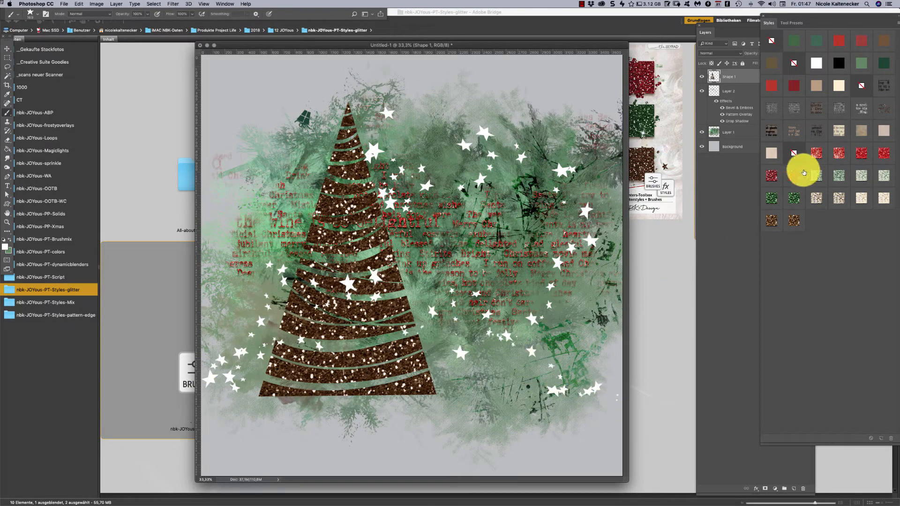
# Try red, gold and cream glitter styles on the Shape 1 layer holding the tree and stars.
pyautogui.click(818, 154)
pyautogui.click(829, 162)
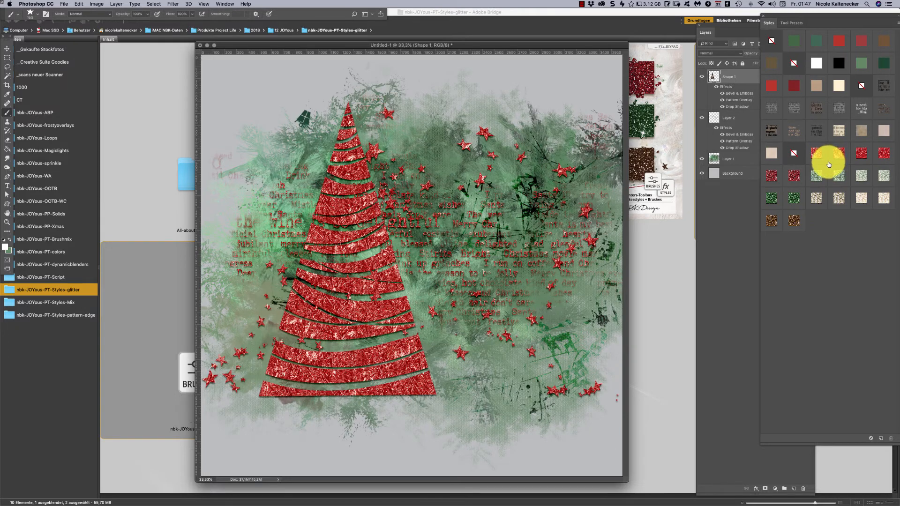
pyautogui.click(823, 195)
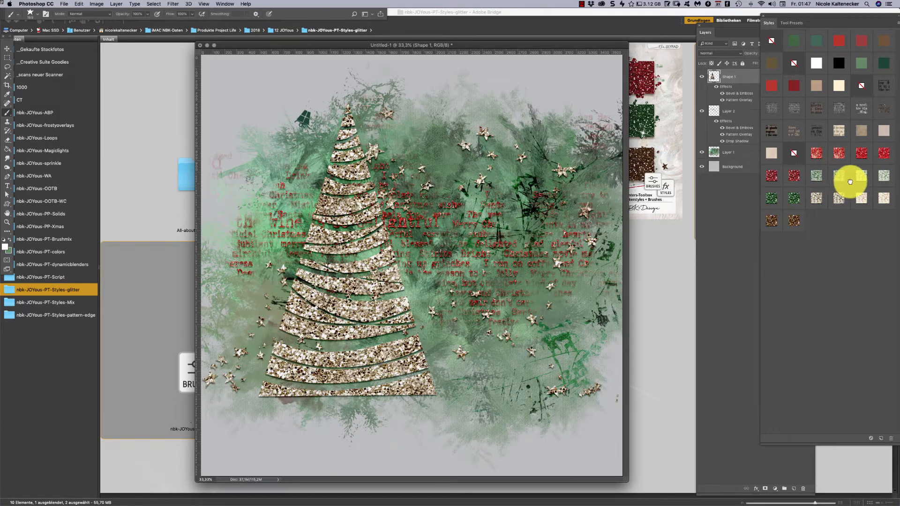
pyautogui.click(886, 188)
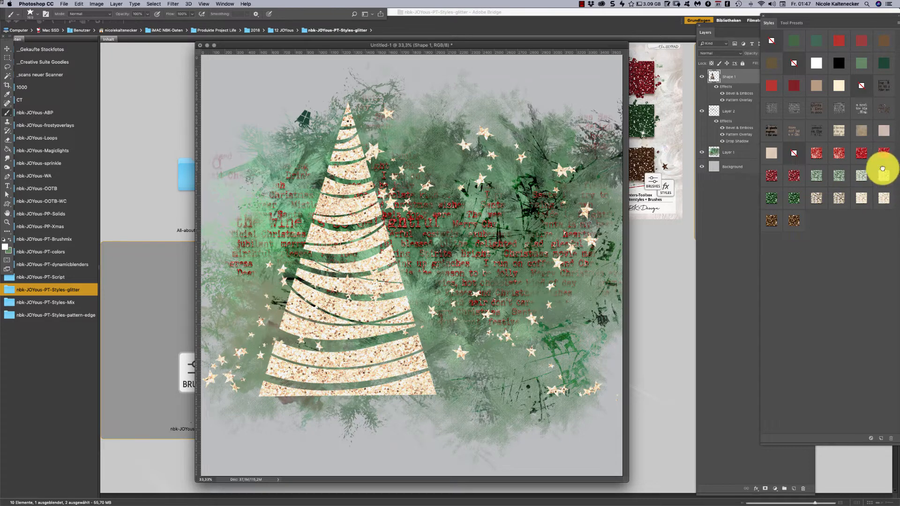
# Try script and plain paper styles on the Shape 1 layer, finishing with dark red glitter with drop shadow.
pyautogui.click(853, 132)
pyautogui.click(815, 132)
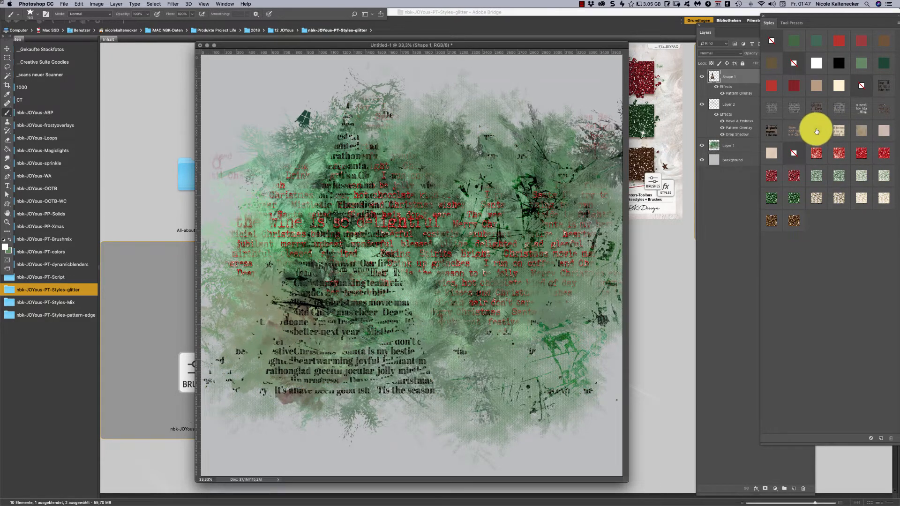
pyautogui.click(814, 108)
pyautogui.click(840, 132)
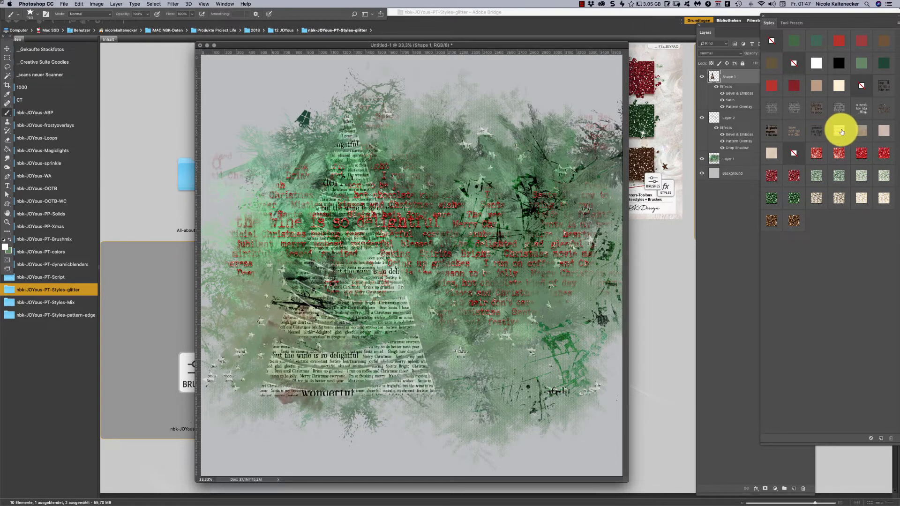
pyautogui.click(876, 135)
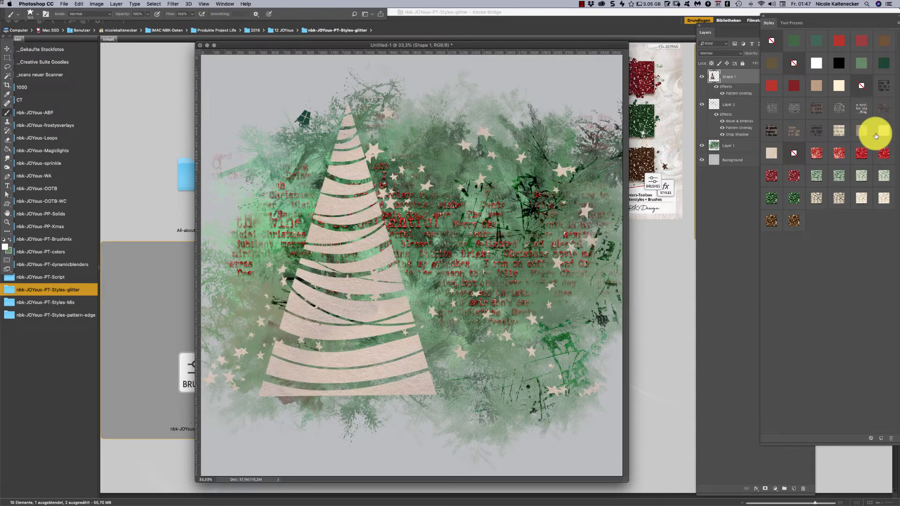
pyautogui.click(860, 139)
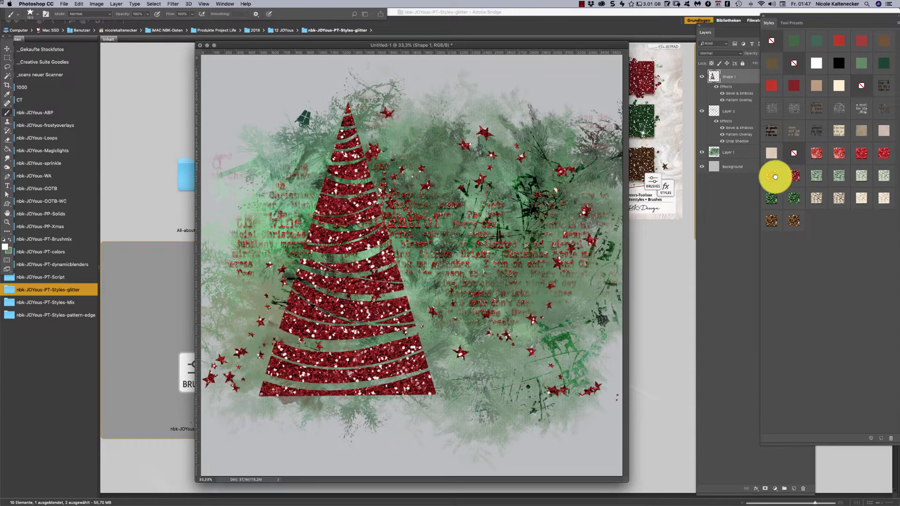
pyautogui.click(772, 175)
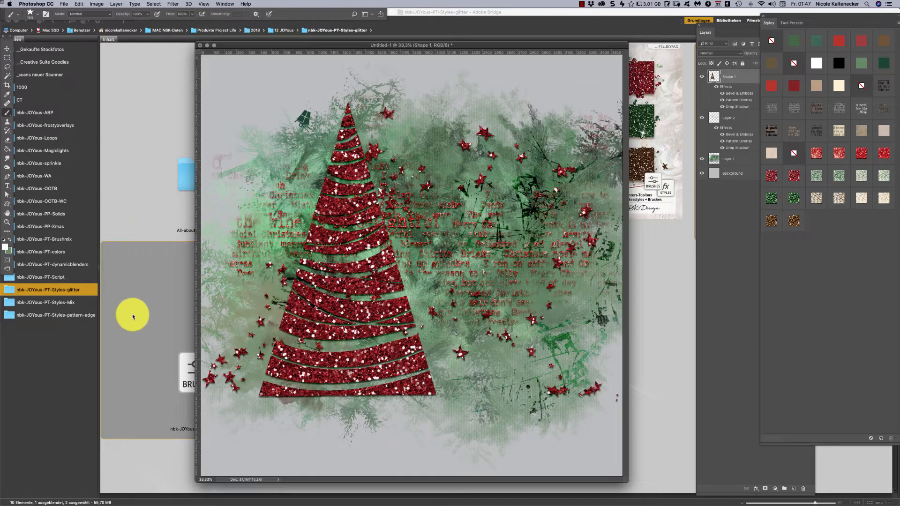
# Switch to Bridge, look through the sparkle images and open nbk-JOYous-PT-sparkle1.png in Photoshop.
pyautogui.click(174, 223)
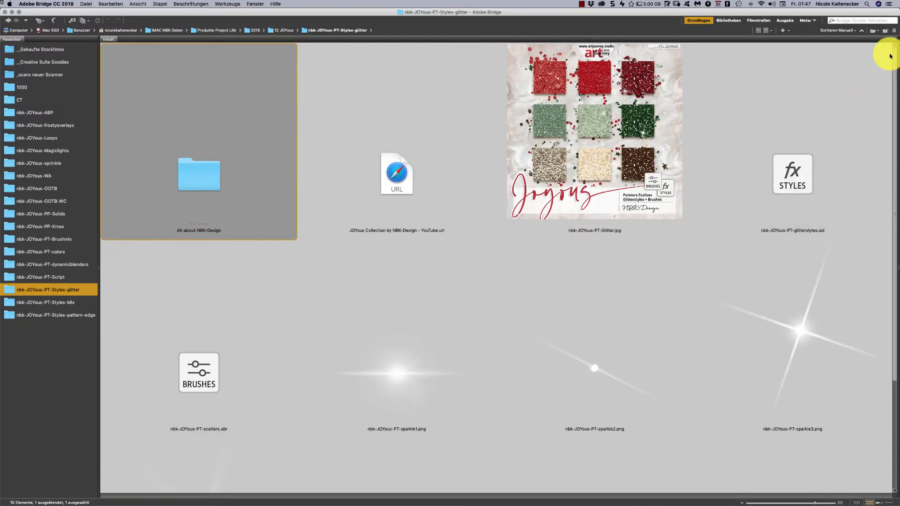
pyautogui.scroll(-5, 840, 139)
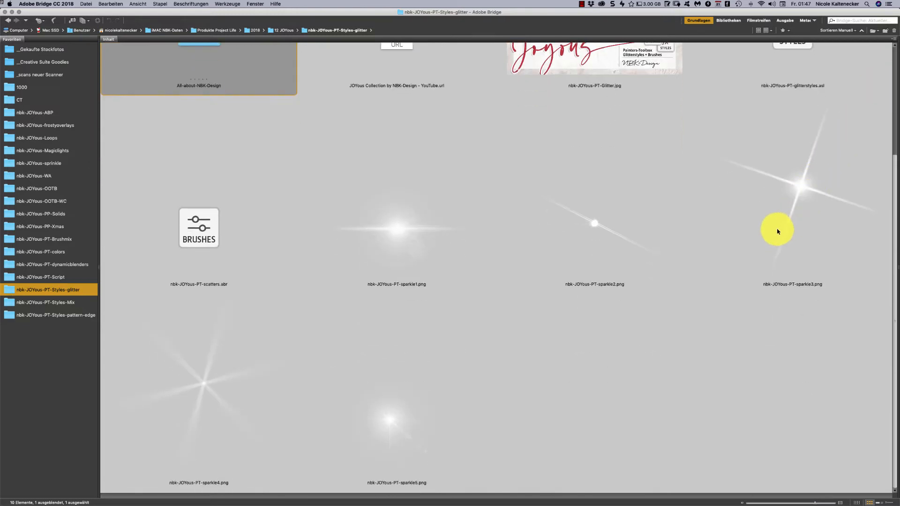
pyautogui.moveTo(847, 380); pyautogui.dragTo(437, 228)
pyautogui.click(573, 353)
pyautogui.doubleClick(411, 230)
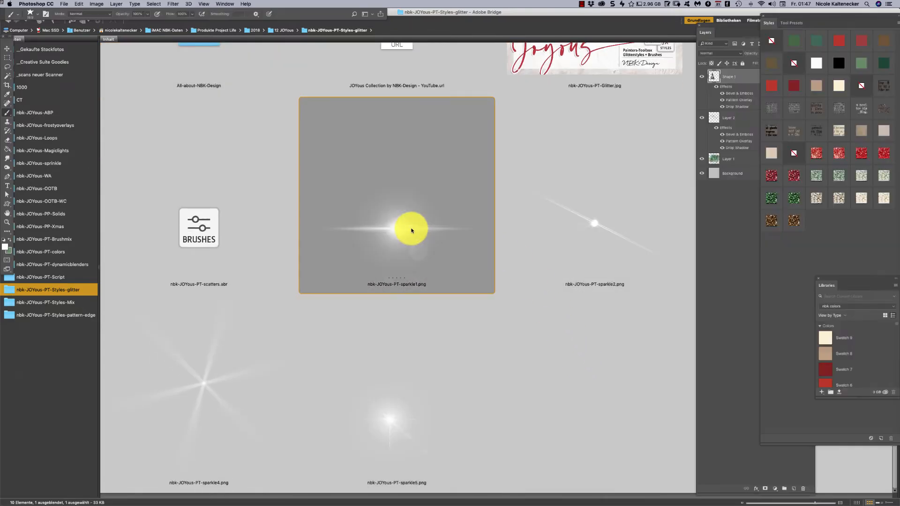
# Copy the sparkle onto an upper band of the tree in Untitled-1 and close the sparkle file.
pyautogui.click(7, 49)
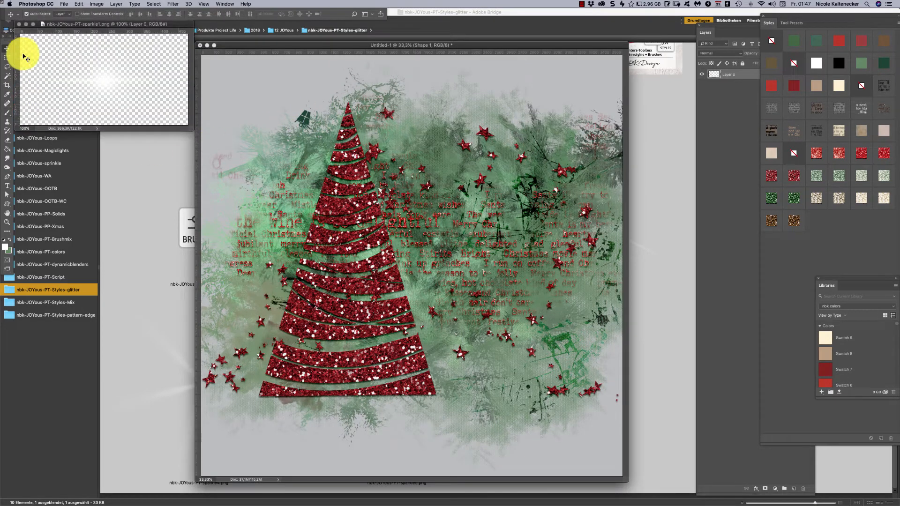
pyautogui.moveTo(23, 56); pyautogui.dragTo(360, 173)
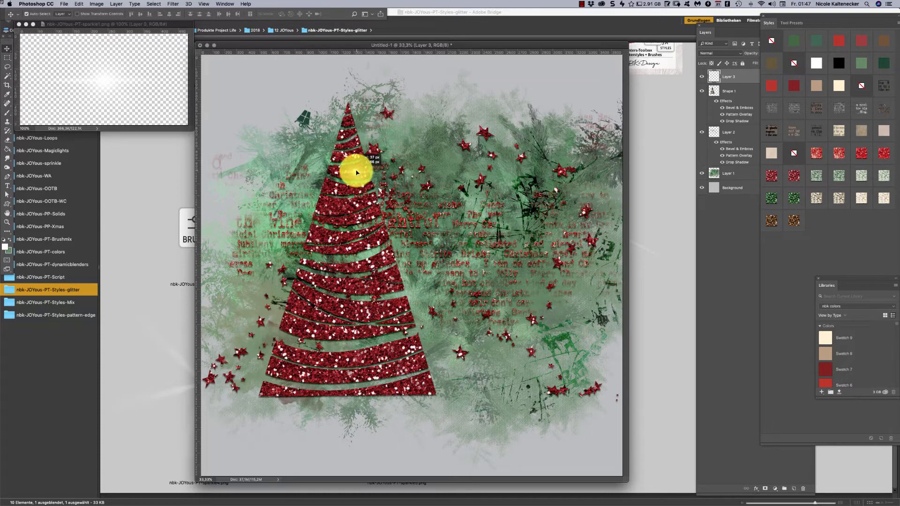
pyautogui.click(147, 84)
pyautogui.press('super+w')
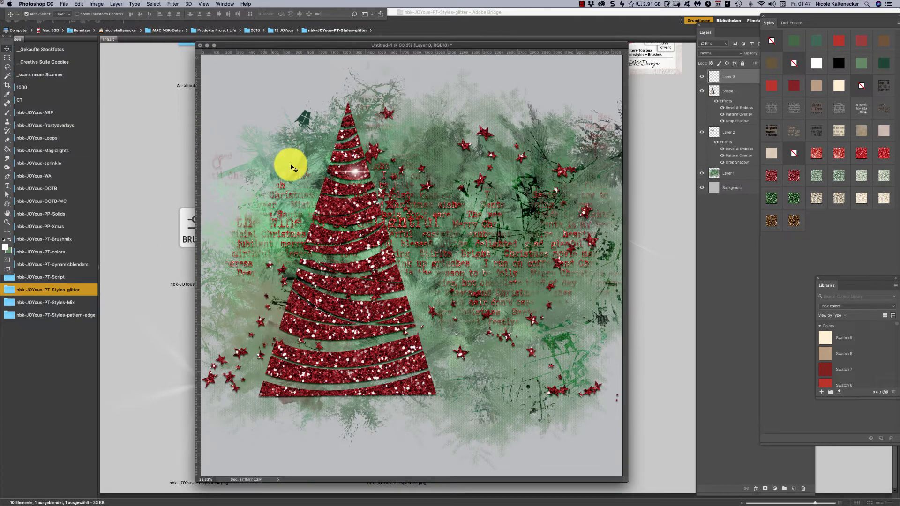
# Position the sparkle on the tree's upper band and place a duplicate of it on a lower band's edge.
pyautogui.moveTo(336, 189); pyautogui.dragTo(392, 128)
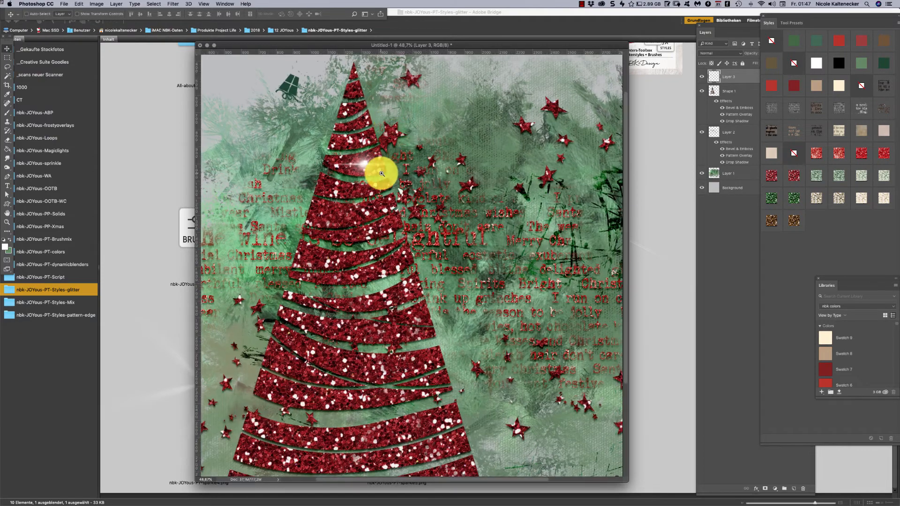
pyautogui.moveTo(381, 173); pyautogui.dragTo(447, 133)
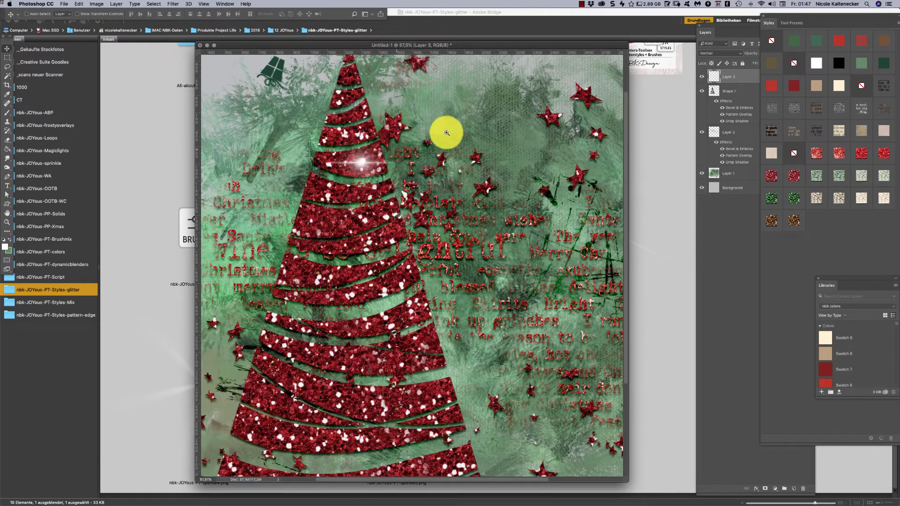
pyautogui.moveTo(363, 162); pyautogui.dragTo(365, 172)
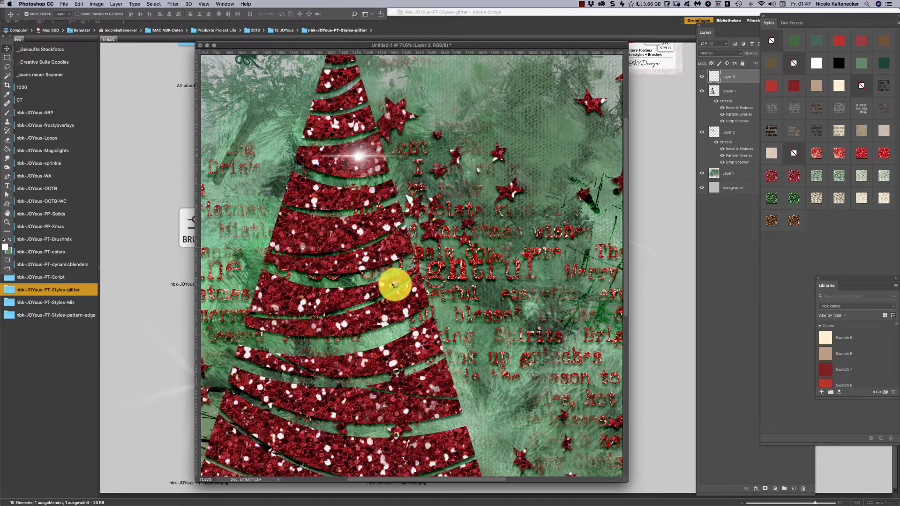
pyautogui.moveTo(394, 285); pyautogui.dragTo(385, 321)
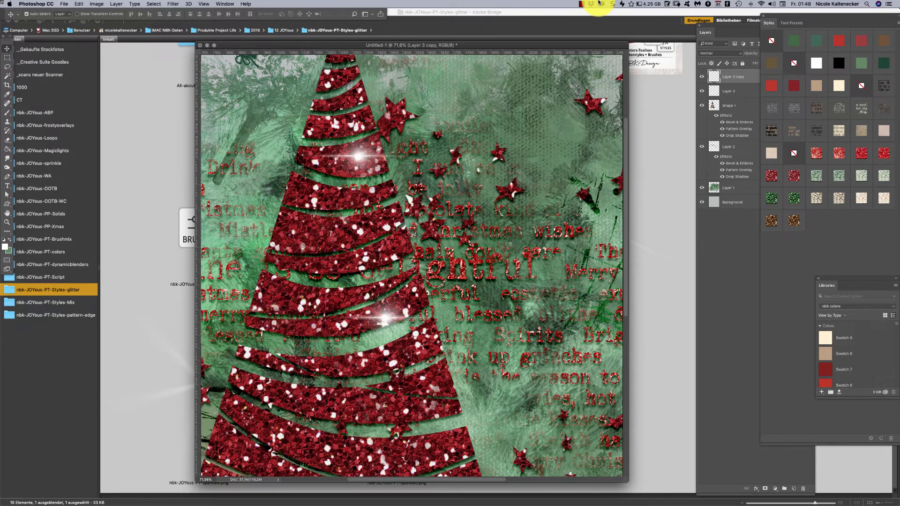
# In Bridge, browse to the nbk-JOYous-PT-Styles-Mix folder and view nbk-JOYous-PT-Styles.jpg in full-screen preview.
pyautogui.click(179, 295)
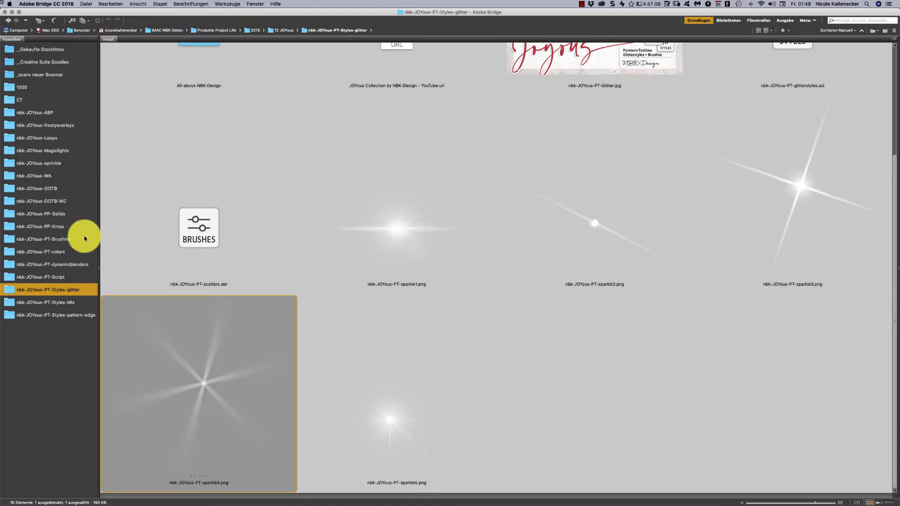
pyautogui.click(65, 304)
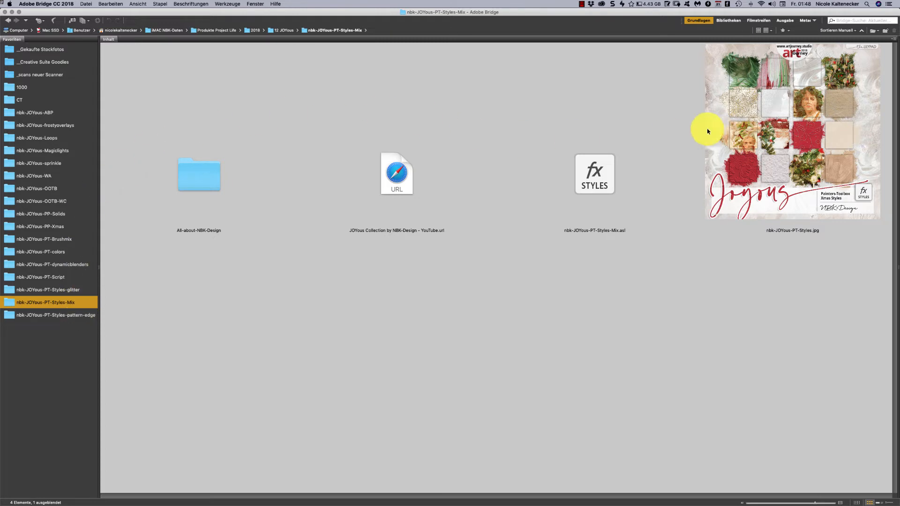
pyautogui.click(821, 116)
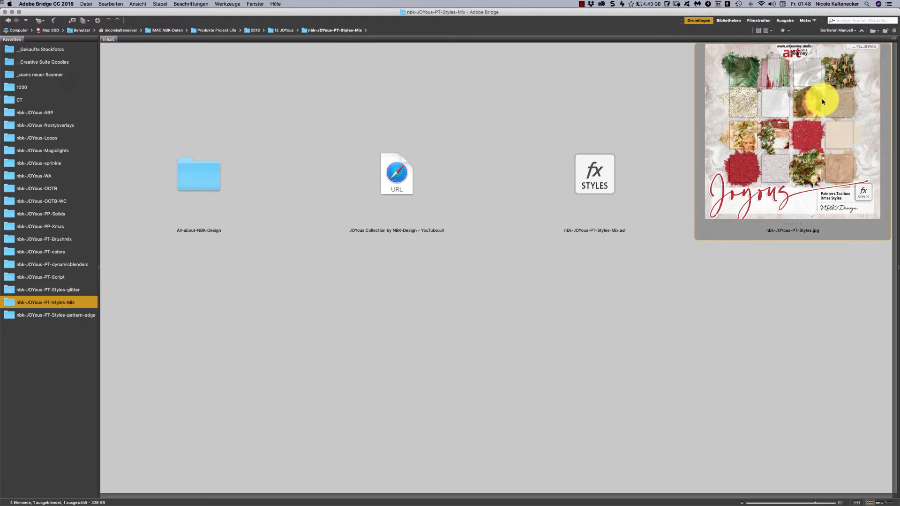
pyautogui.press('space')
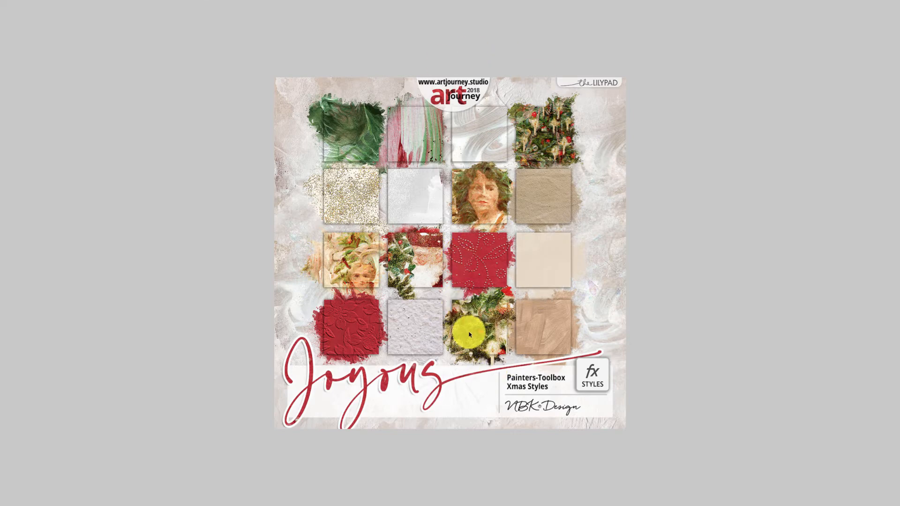
pyautogui.press('space')
# Load nbk-JOYous-PT-Styles-Mix.asl into Photoshop and close the Libraries panel.
pyautogui.doubleClick(604, 175)
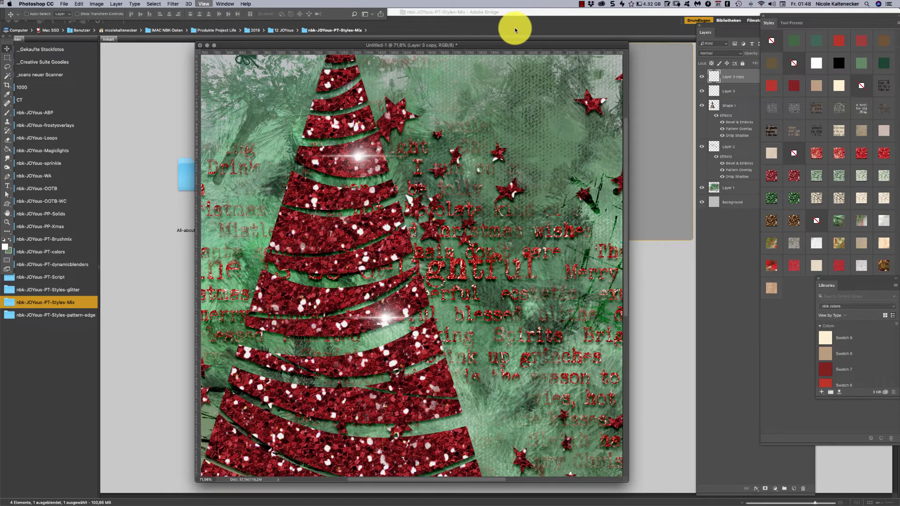
pyautogui.press('super+0')
pyautogui.click(819, 281)
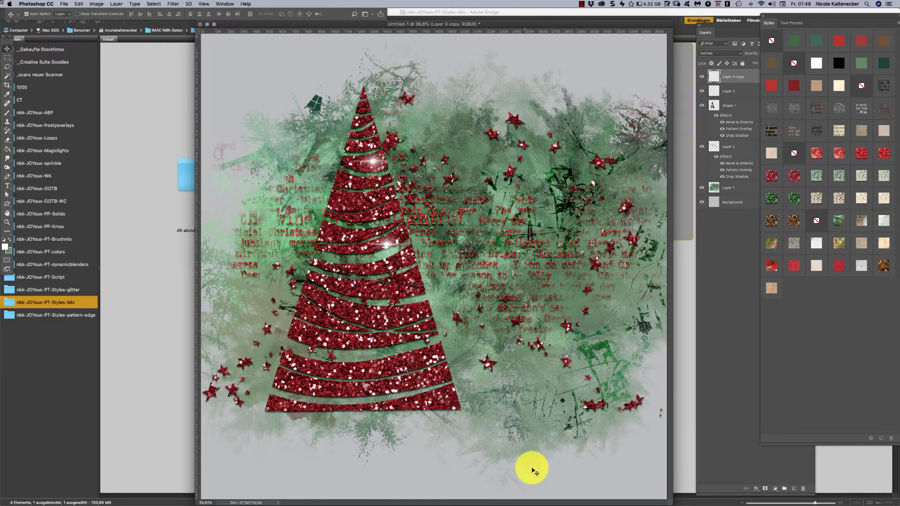
# Select the Shape 1 layer and try the green paint, red-green striped, white paint and Christmas greenery styles on it.
pyautogui.click(432, 358)
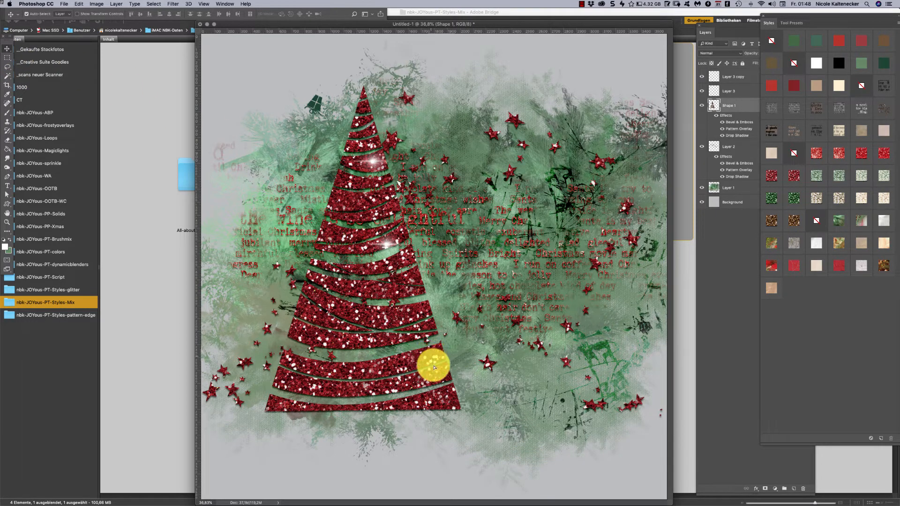
pyautogui.moveTo(433, 364); pyautogui.dragTo(428, 357)
pyautogui.click(847, 219)
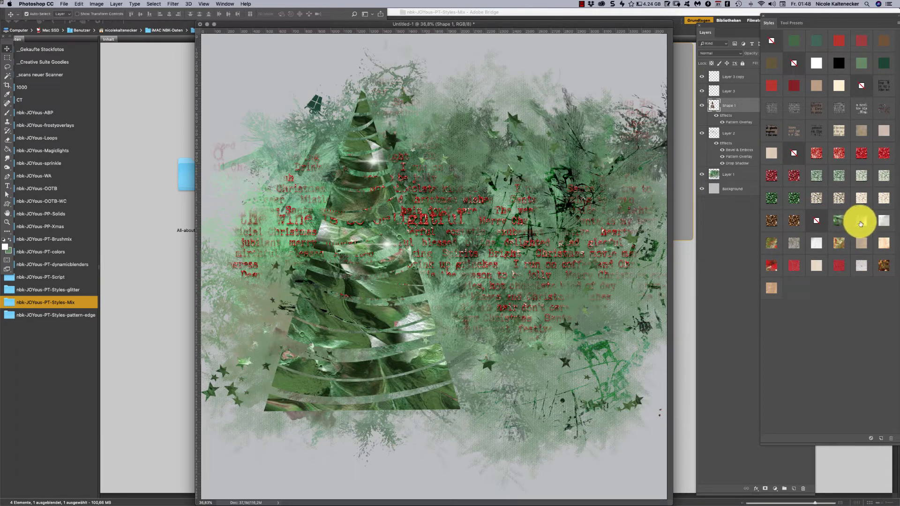
pyautogui.click(863, 220)
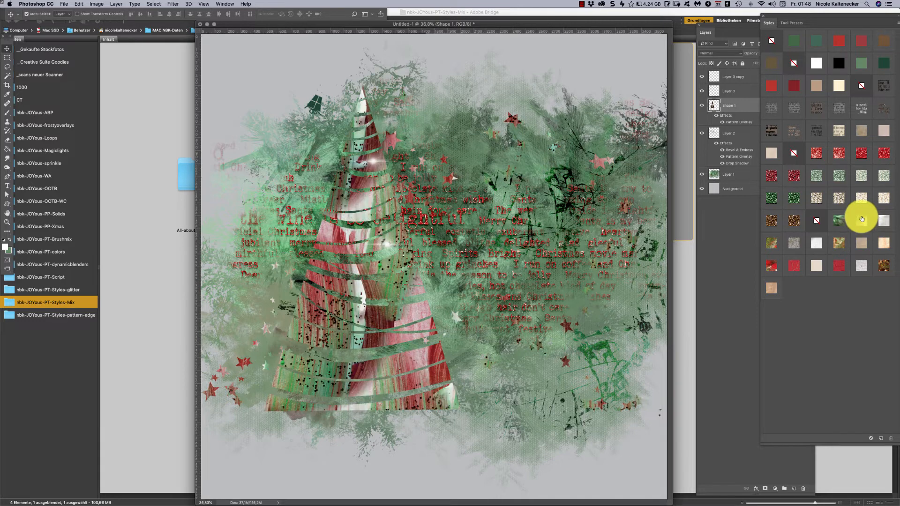
pyautogui.click(884, 221)
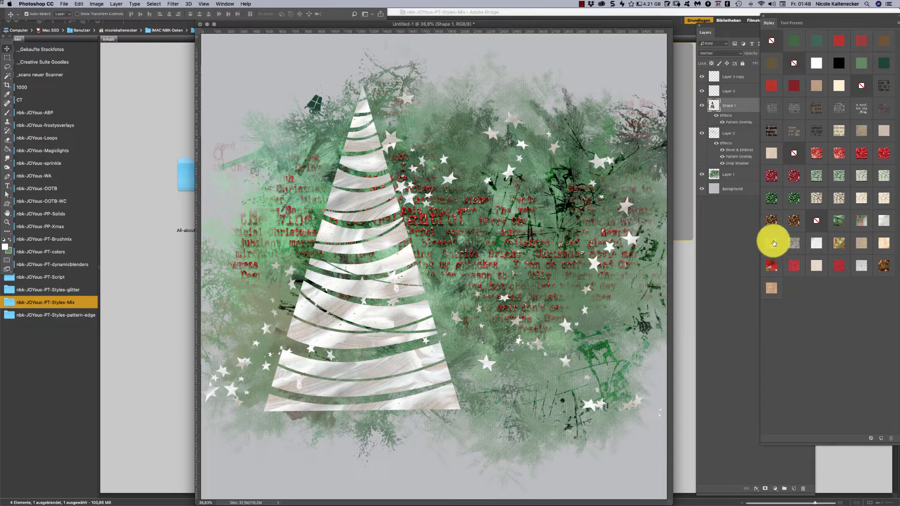
pyautogui.click(772, 242)
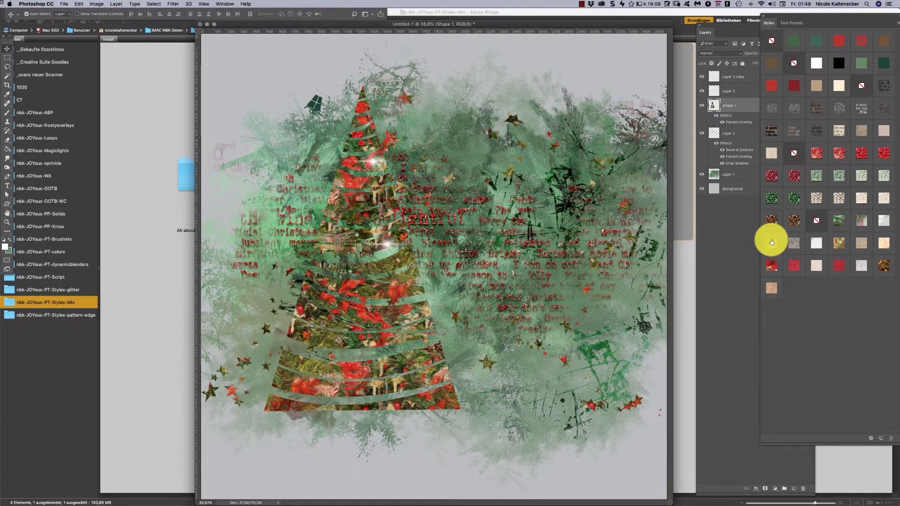
# Try the gold glitter, white, collage, kraft paper and vintage portrait styles on the tree, ending with the red beaded style.
pyautogui.click(797, 247)
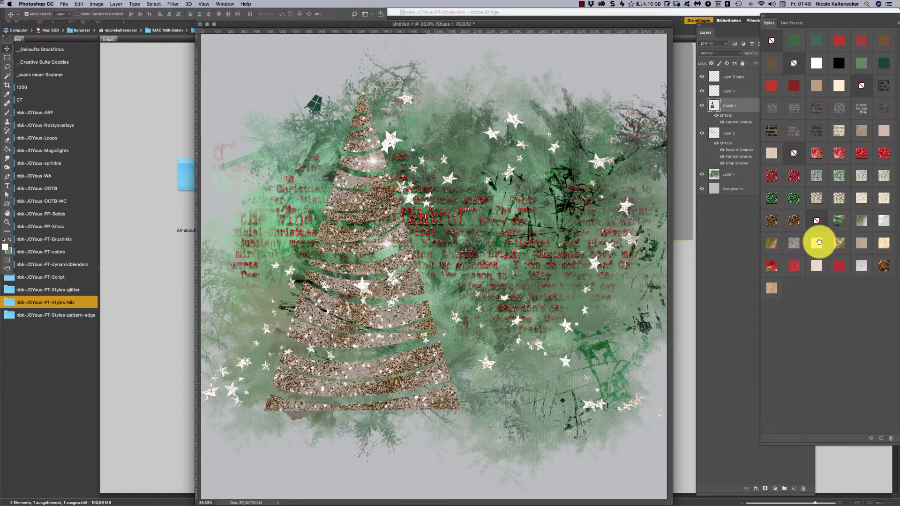
pyautogui.click(819, 242)
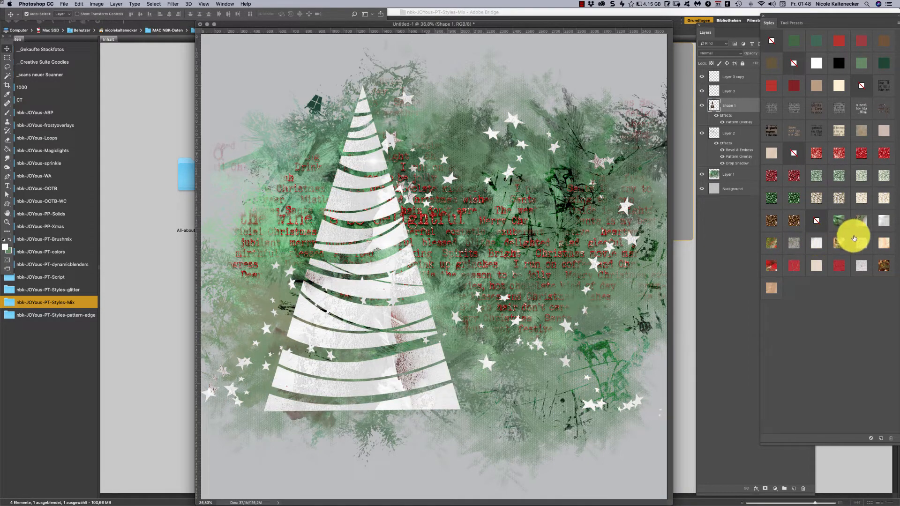
pyautogui.click(838, 240)
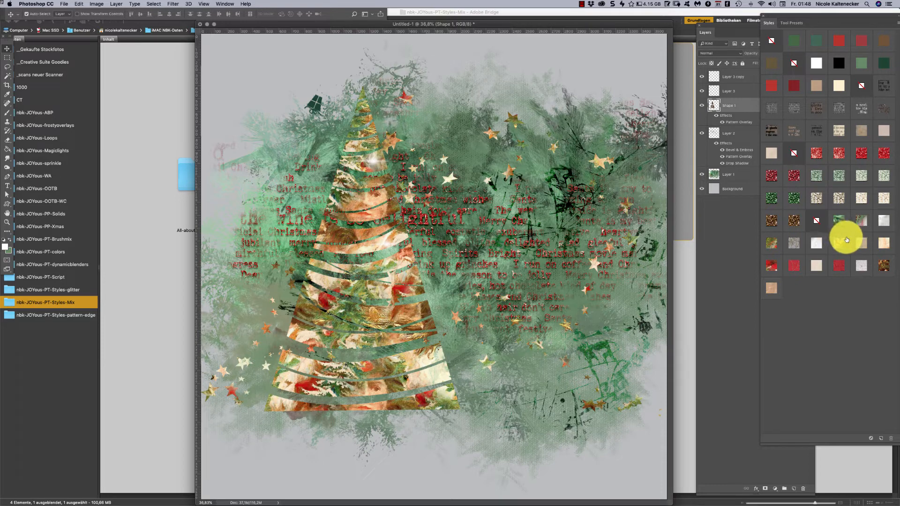
pyautogui.click(863, 241)
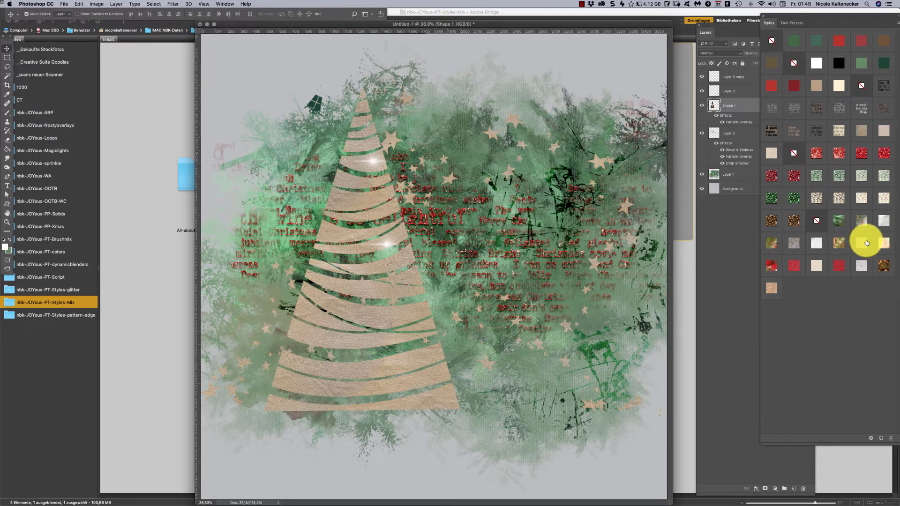
pyautogui.click(882, 240)
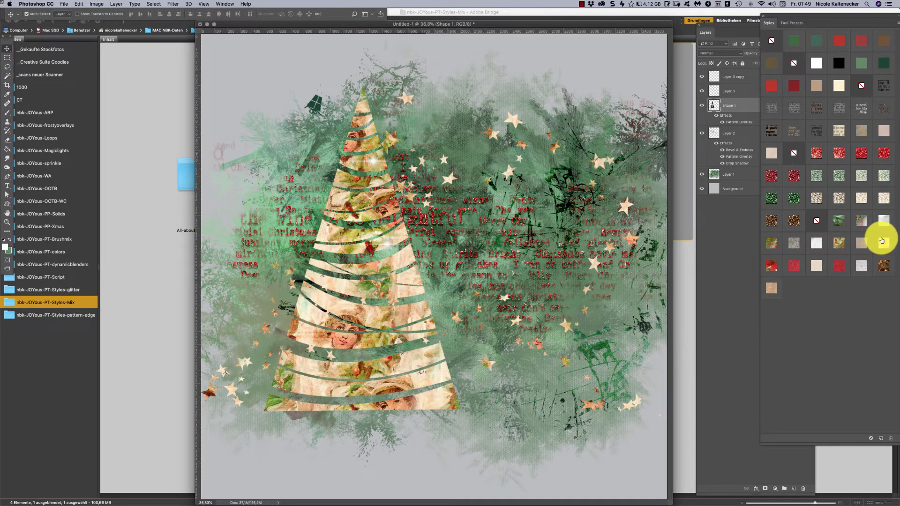
pyautogui.click(771, 260)
pyautogui.click(795, 263)
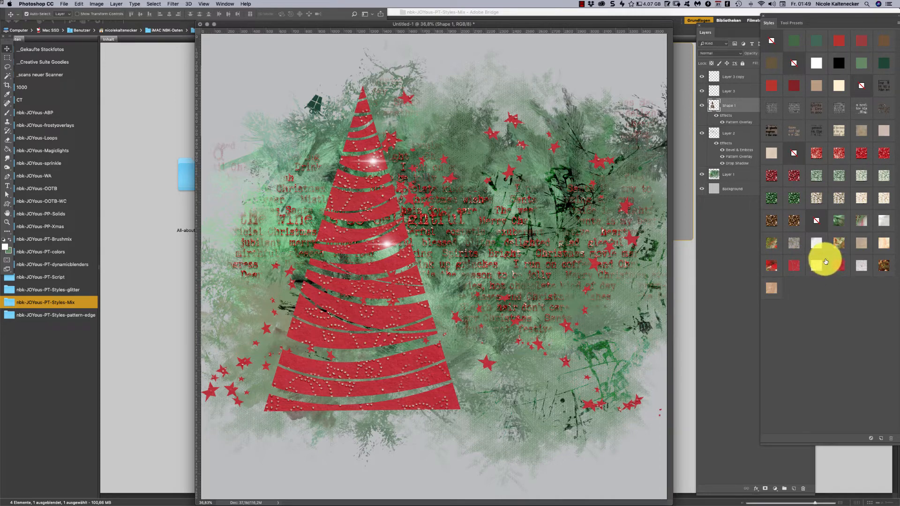
# Try the cream, embossed red, white crumpled paper, glittery collage and wood grain styles on the tree.
pyautogui.click(816, 266)
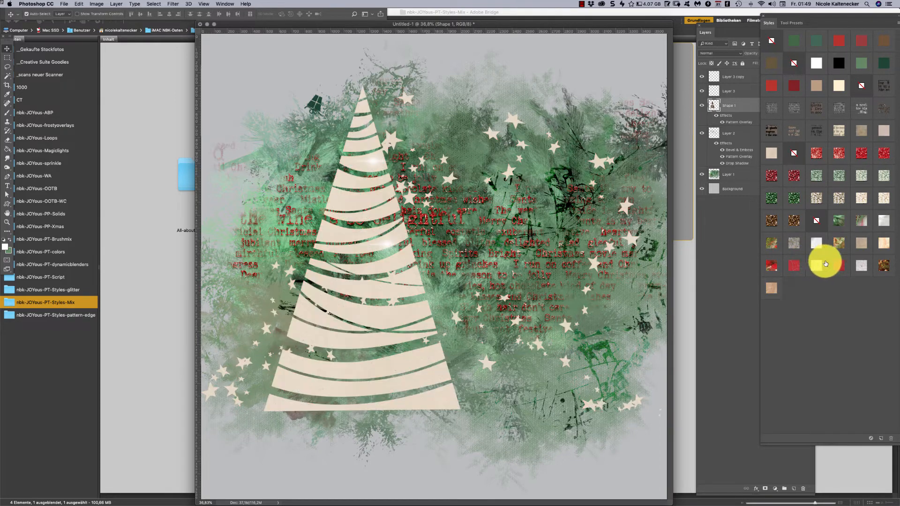
pyautogui.click(842, 266)
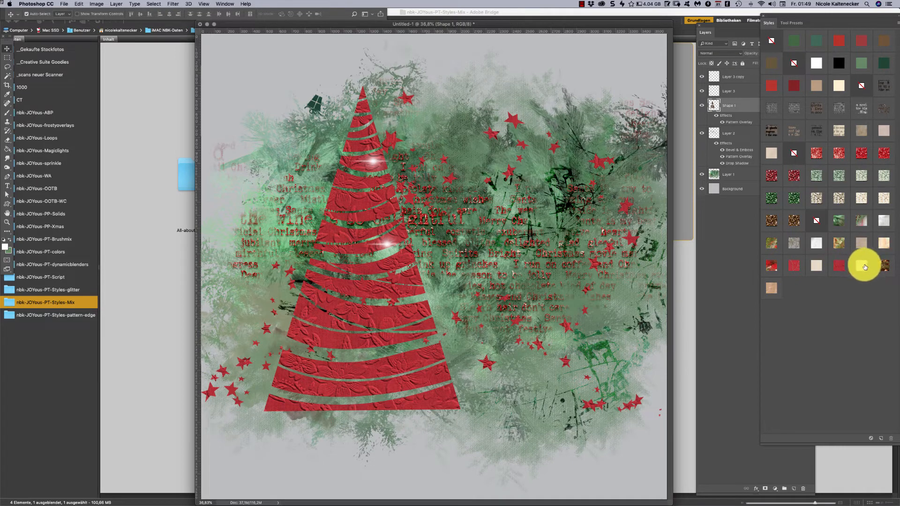
pyautogui.click(862, 266)
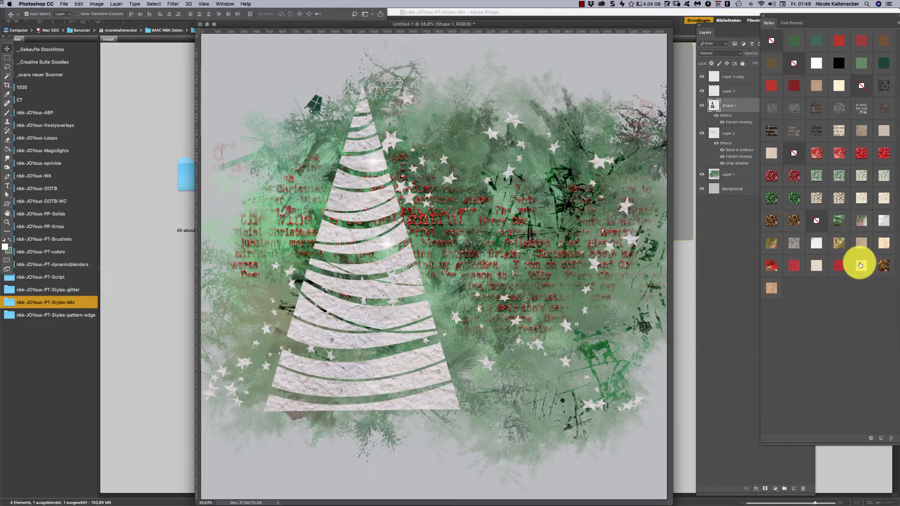
pyautogui.click(884, 264)
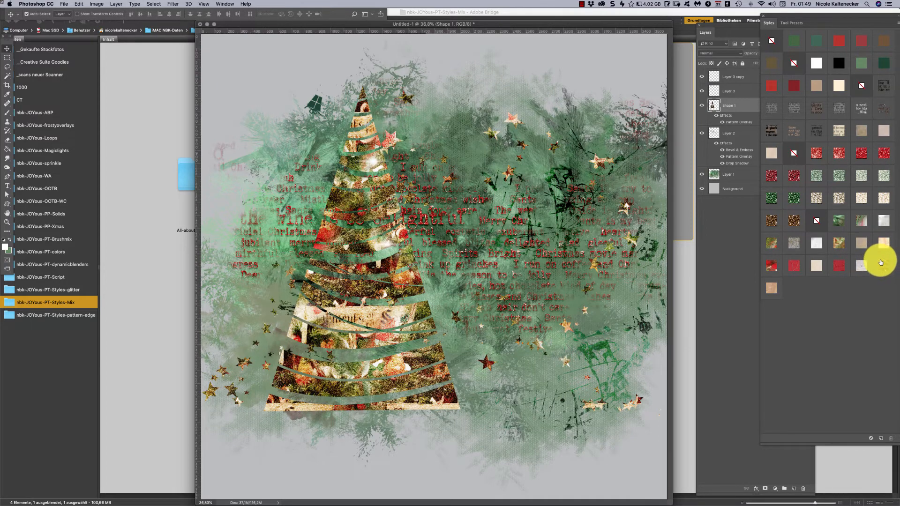
pyautogui.click(775, 283)
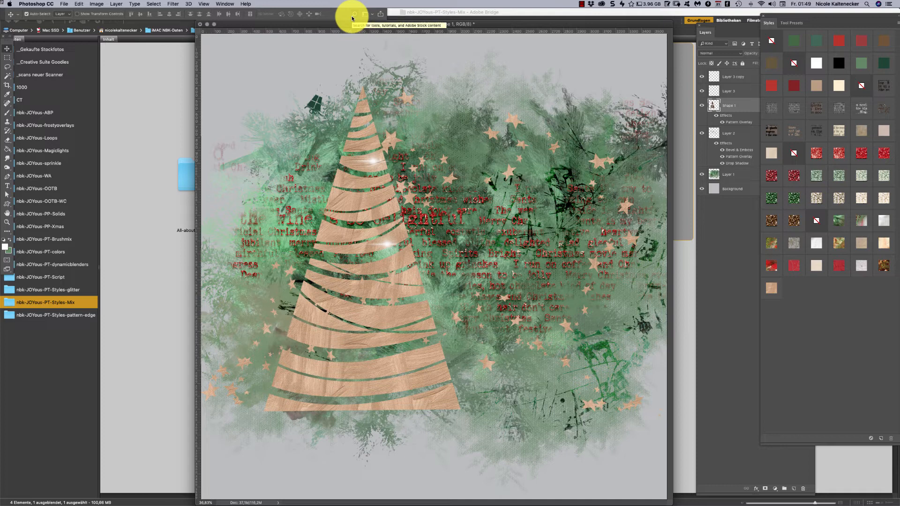
# From nbk-JOYous-PT-Styles-pattern-edge in Bridge, load nbk-JOYous-PT-edge.asl and nbk-JOYous-PT-pattern.asl into Photoshop, then shift the Styles panel aside.
pyautogui.click(175, 404)
pyautogui.click(70, 315)
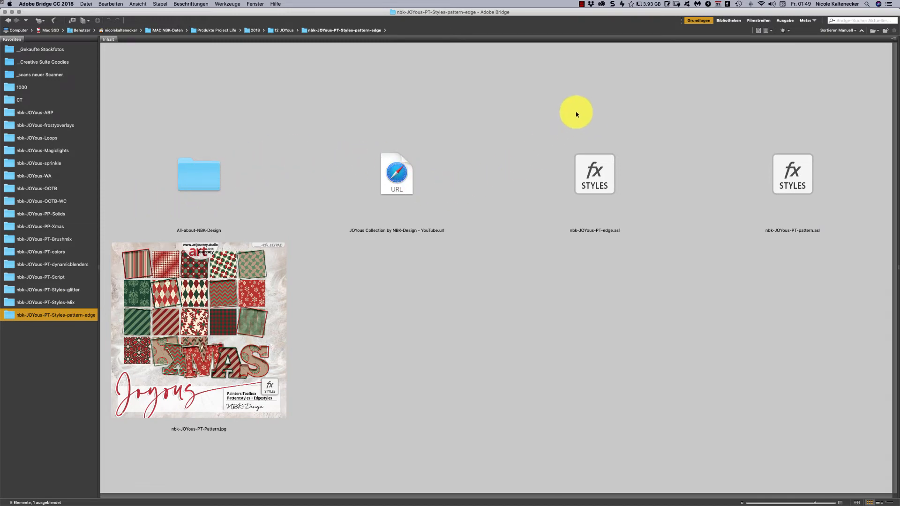
pyautogui.click(577, 123)
pyautogui.keyDown('shift'); pyautogui.click(802, 167); pyautogui.keyUp('shift')
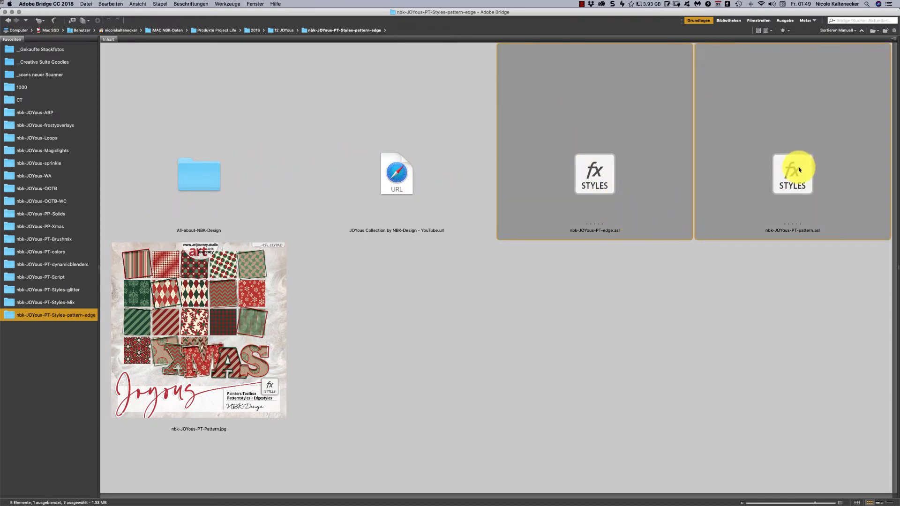
pyautogui.doubleClick(799, 170)
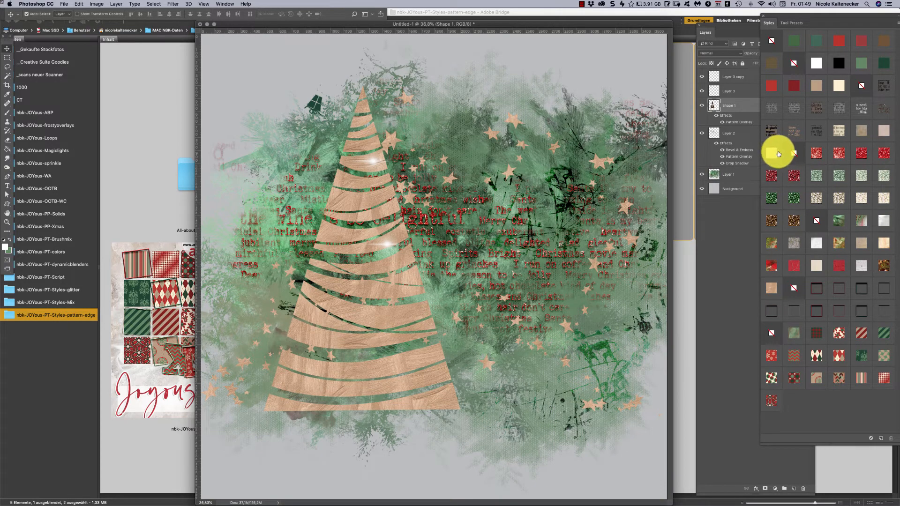
pyautogui.moveTo(823, 14); pyautogui.dragTo(790, 14)
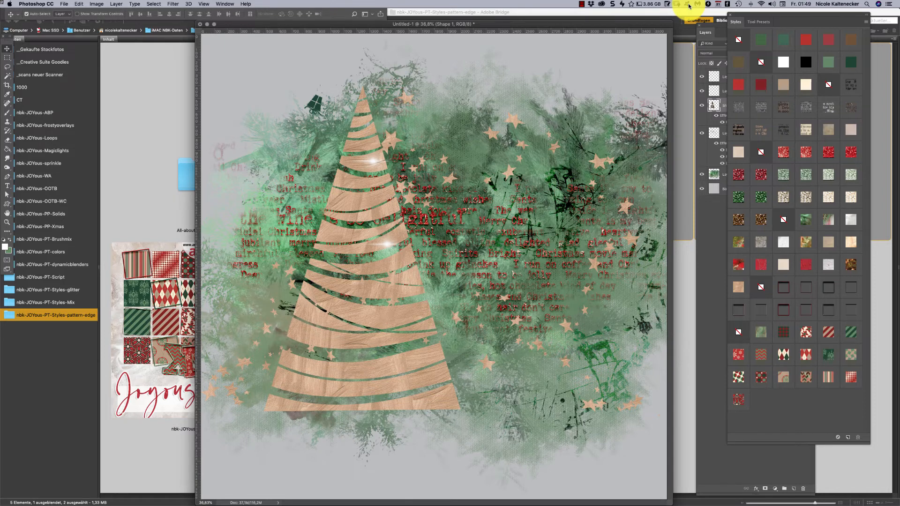
# Reselect the Shape 1 layer on the canvas and move the tree slightly down and to the right.
pyautogui.click(470, 471)
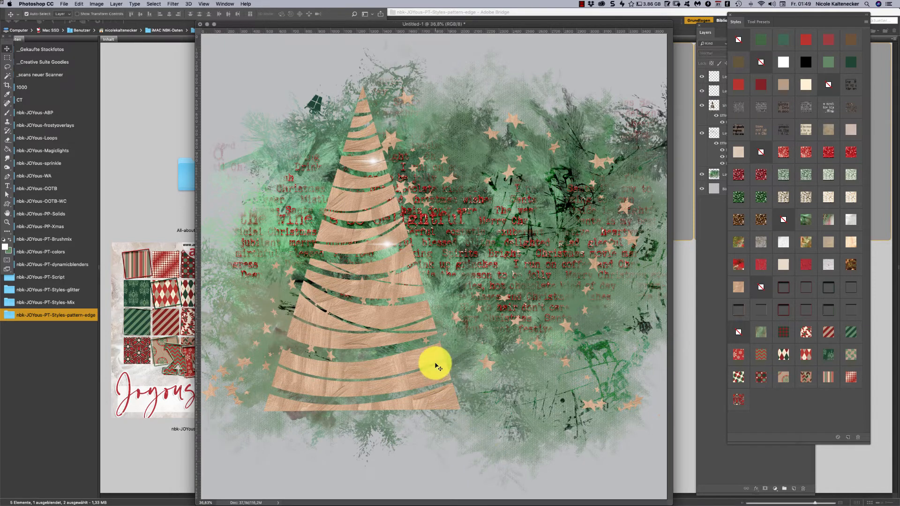
pyautogui.click(438, 368)
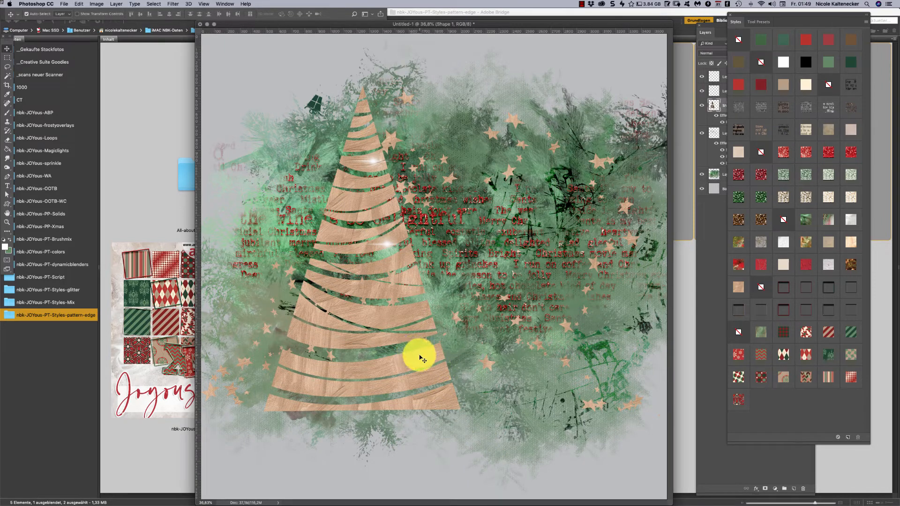
pyautogui.moveTo(412, 307); pyautogui.dragTo(420, 318)
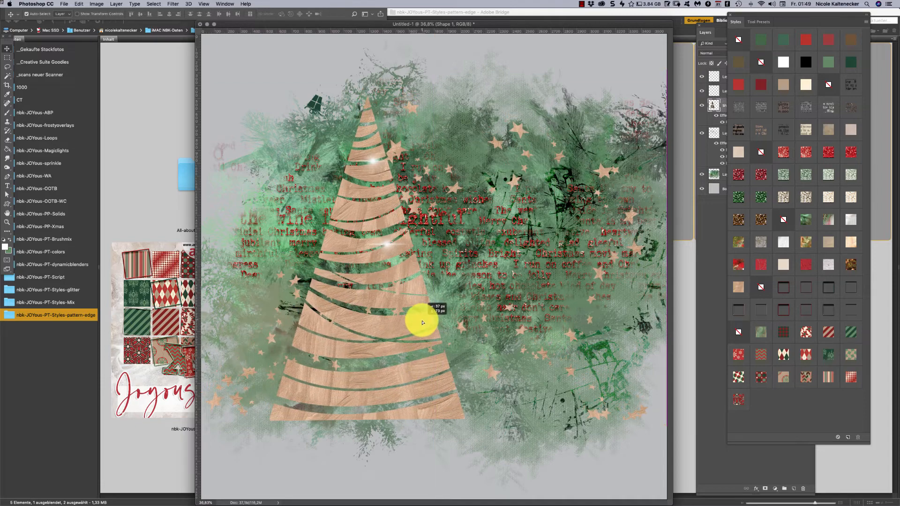
# Try the plaid, red and green diagonal stripe, red snowflake and red chevron pattern styles on the tree.
pyautogui.click(773, 331)
pyautogui.click(783, 334)
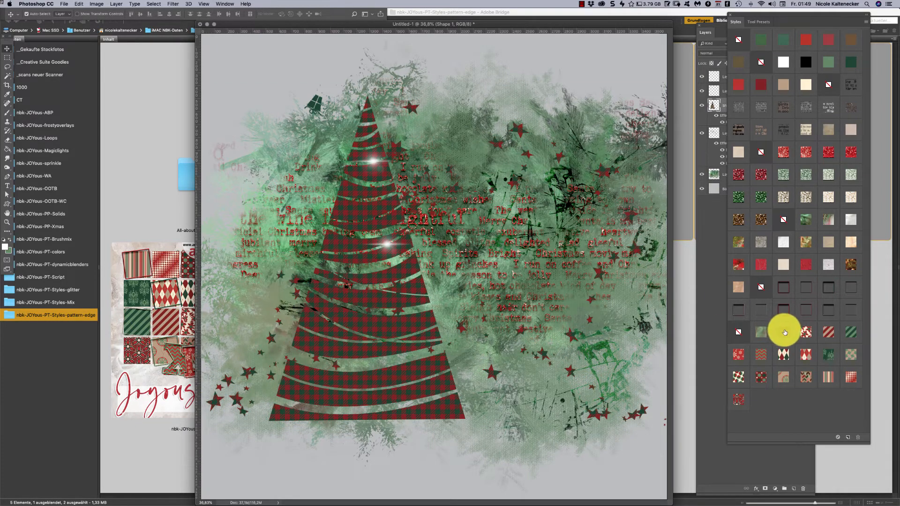
pyautogui.click(812, 332)
pyautogui.click(828, 329)
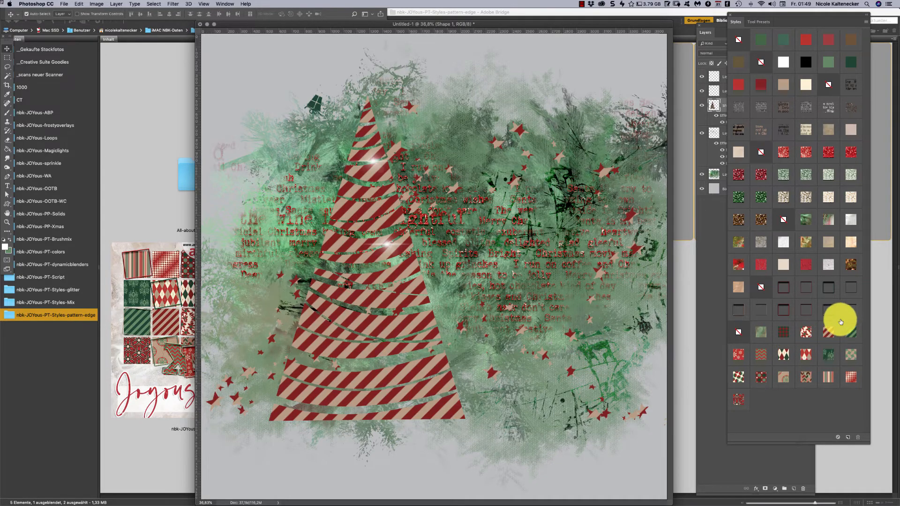
pyautogui.click(849, 331)
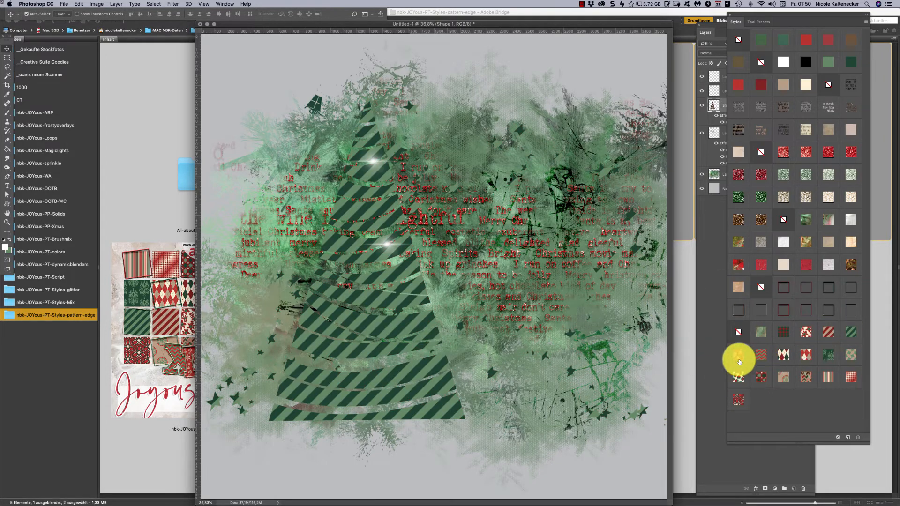
pyautogui.click(739, 357)
pyautogui.click(760, 353)
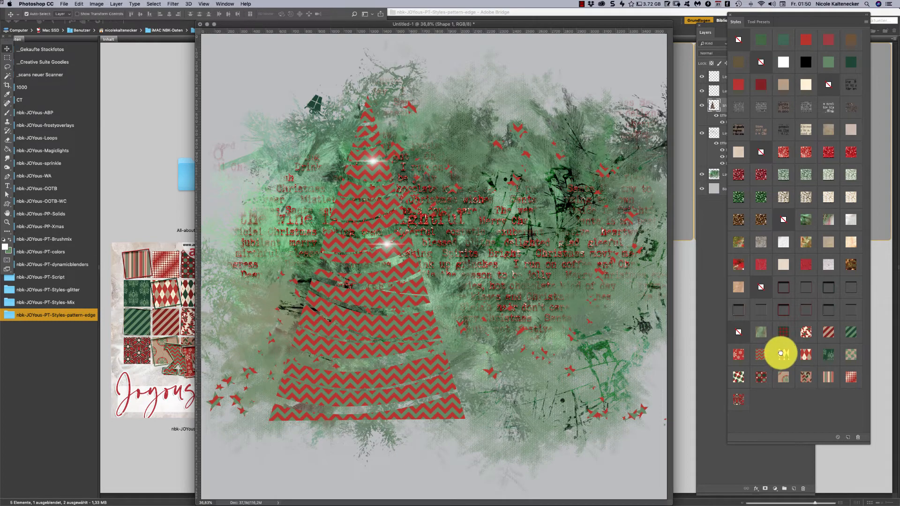
# Try the two harlequin diamond styles and the dark green damask style on the tree.
pyautogui.click(781, 353)
pyautogui.click(802, 353)
pyautogui.click(828, 354)
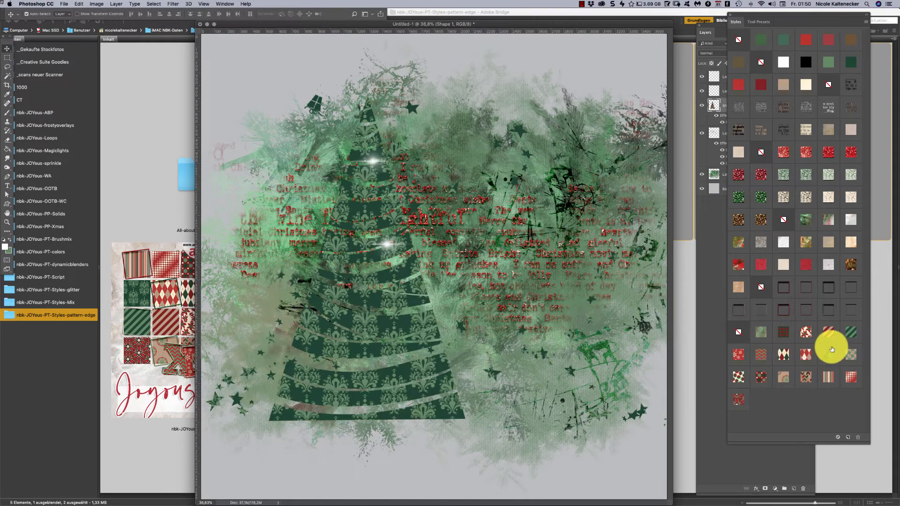
pyautogui.doubleClick(829, 353)
pyautogui.click(582, 265)
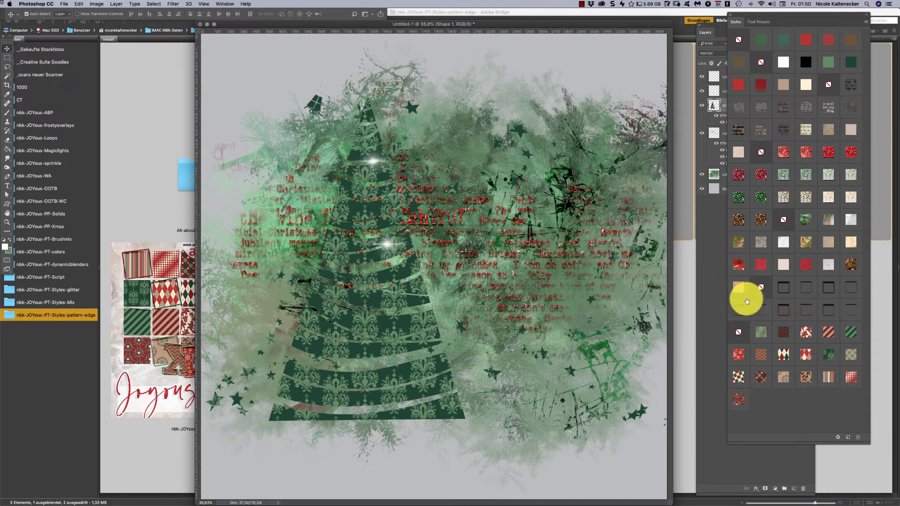
# Try the remaining dotted, striped, geometric and circle pattern styles on the tree, ending with the red floral kaleidoscope style.
pyautogui.click(851, 355)
pyautogui.click(829, 378)
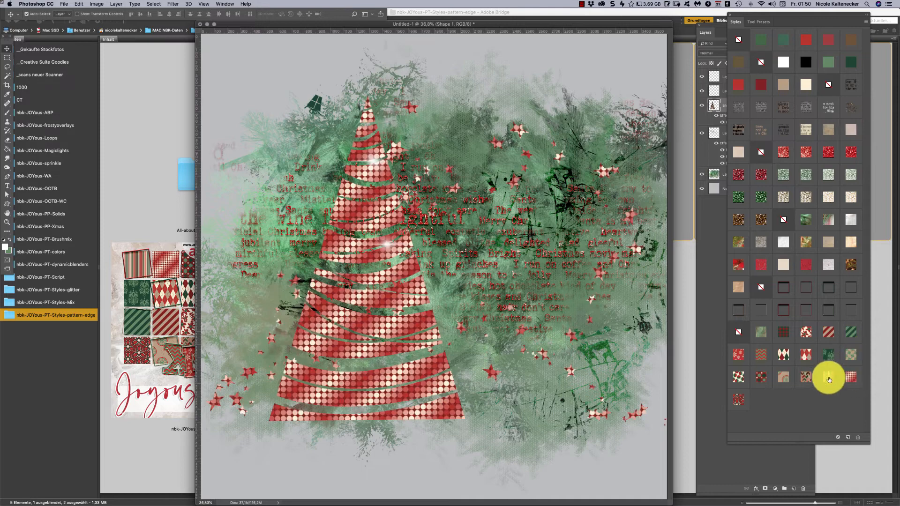
pyautogui.click(827, 377)
pyautogui.click(789, 379)
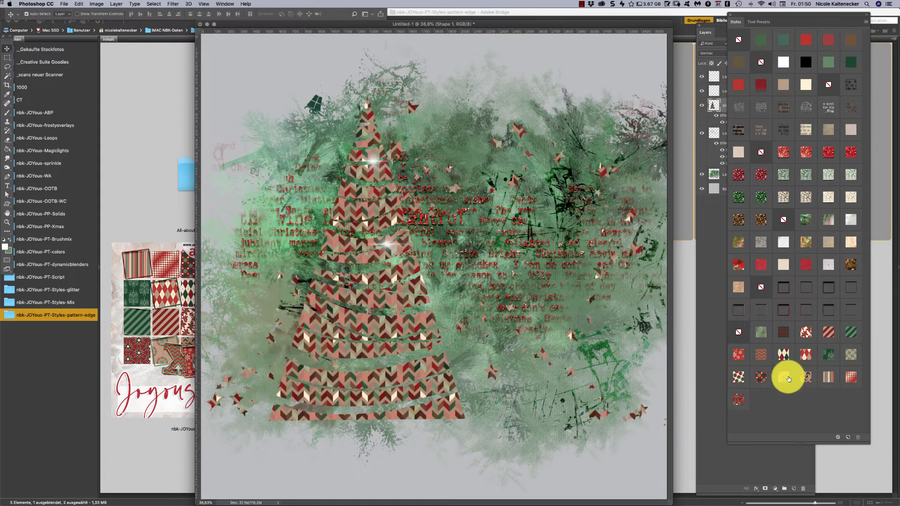
pyautogui.click(760, 378)
pyautogui.click(738, 377)
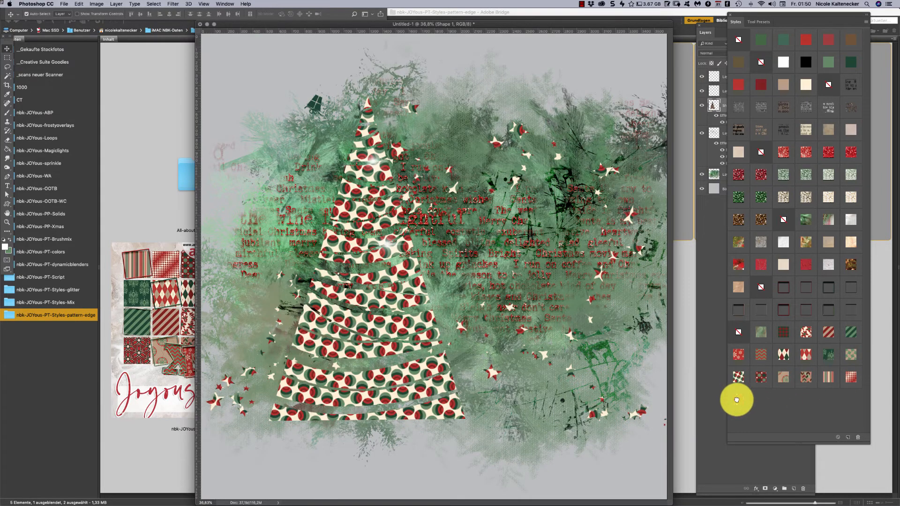
pyautogui.click(737, 393)
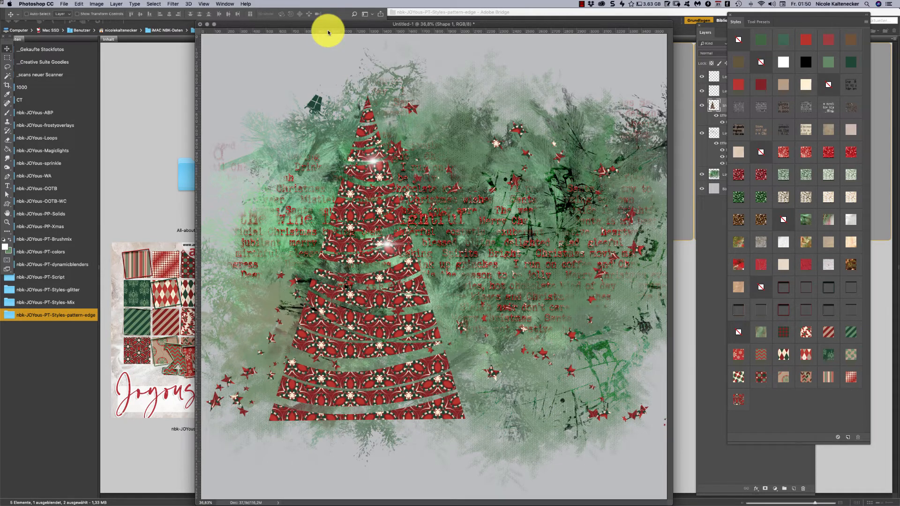
# Duplicate the Shape 1 layer and try the edge styles on the copy, ending with the bright red raised edge.
pyautogui.press('super+j')
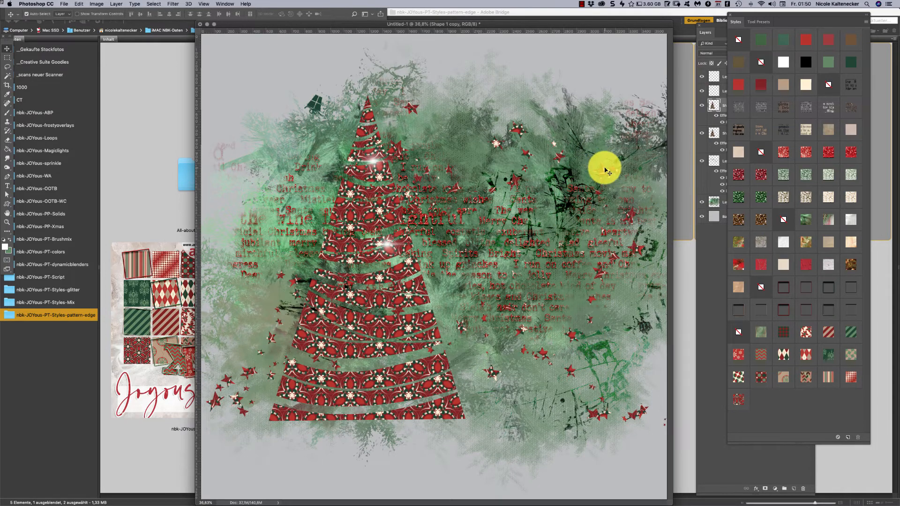
pyautogui.click(790, 286)
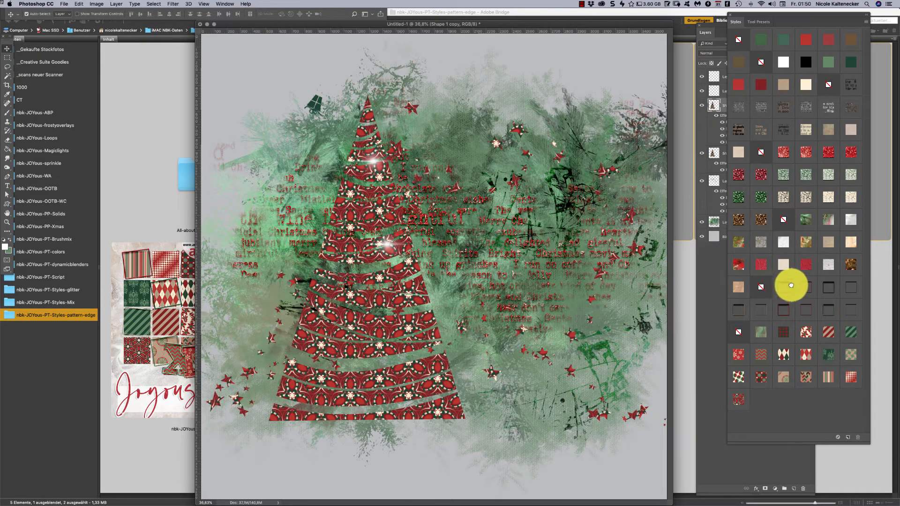
pyautogui.click(794, 283)
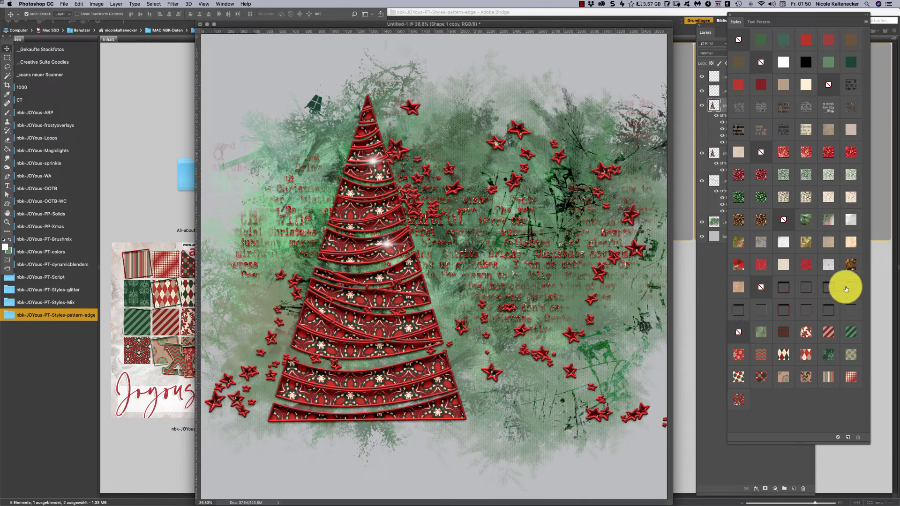
pyautogui.doubleClick(803, 292)
pyautogui.click(582, 254)
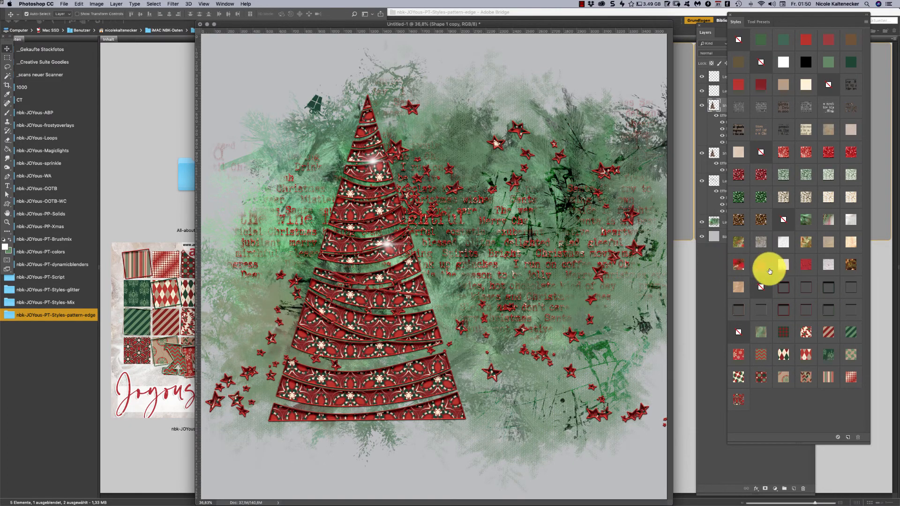
pyautogui.click(792, 289)
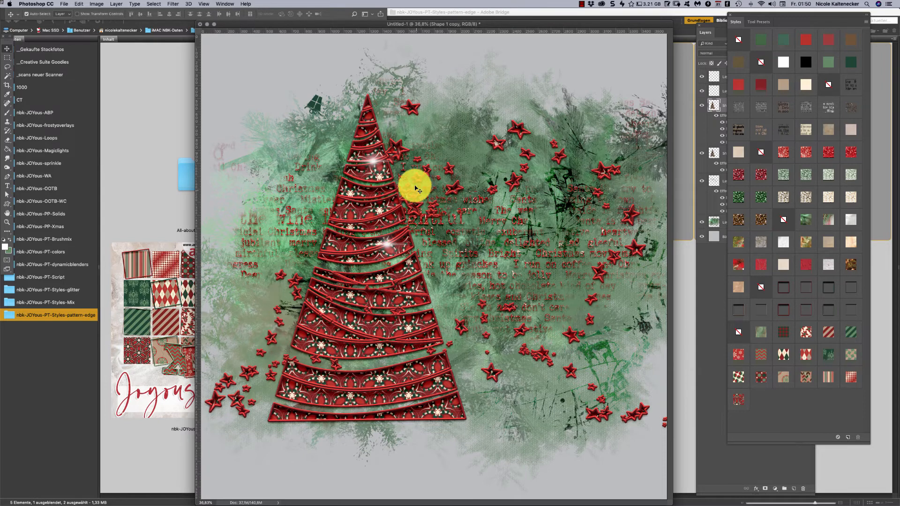
# Add the text "Xmas" and scale it up large across the lower part of the tree and background.
pyautogui.click(8, 186)
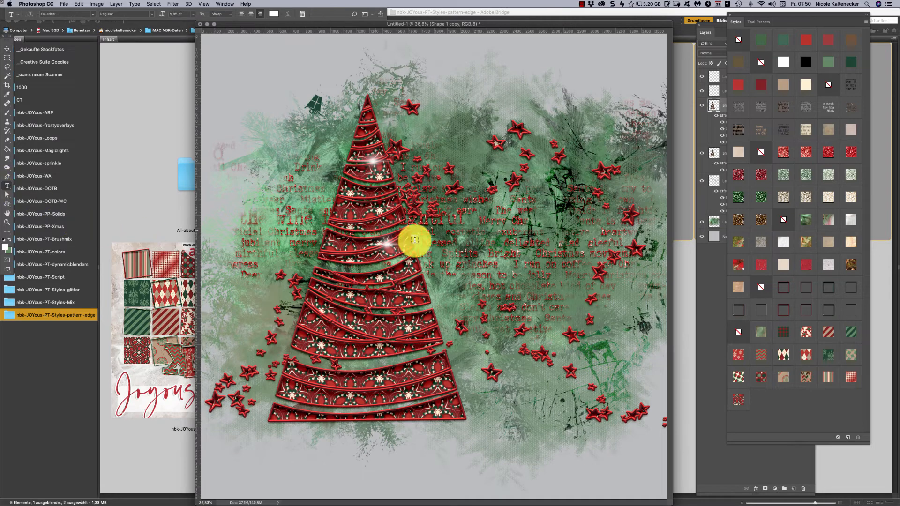
pyautogui.click(436, 278)
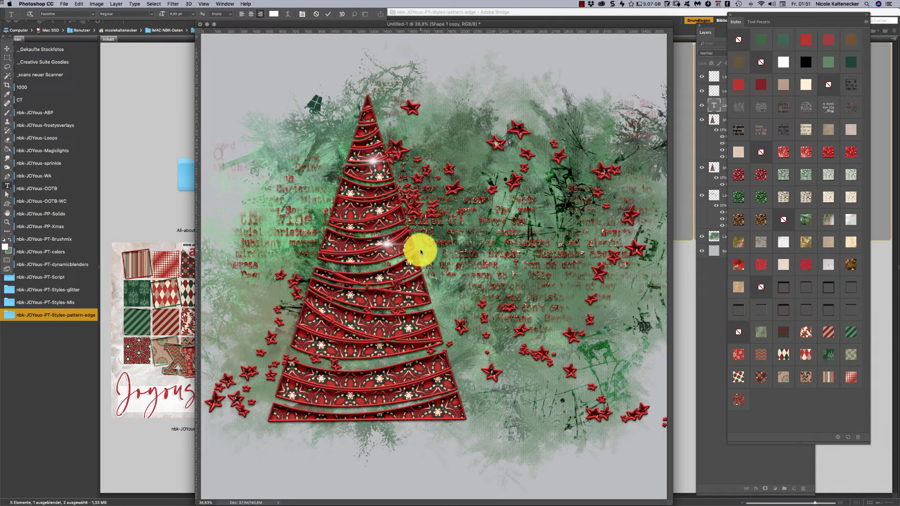
pyautogui.click(7, 49)
pyautogui.press('super+t')
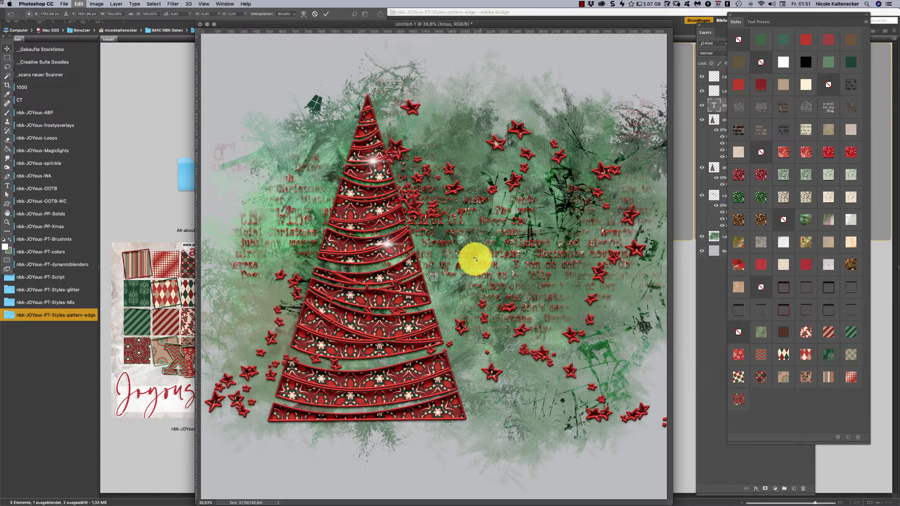
pyautogui.moveTo(439, 270); pyautogui.dragTo(558, 339)
pyautogui.press('Return')
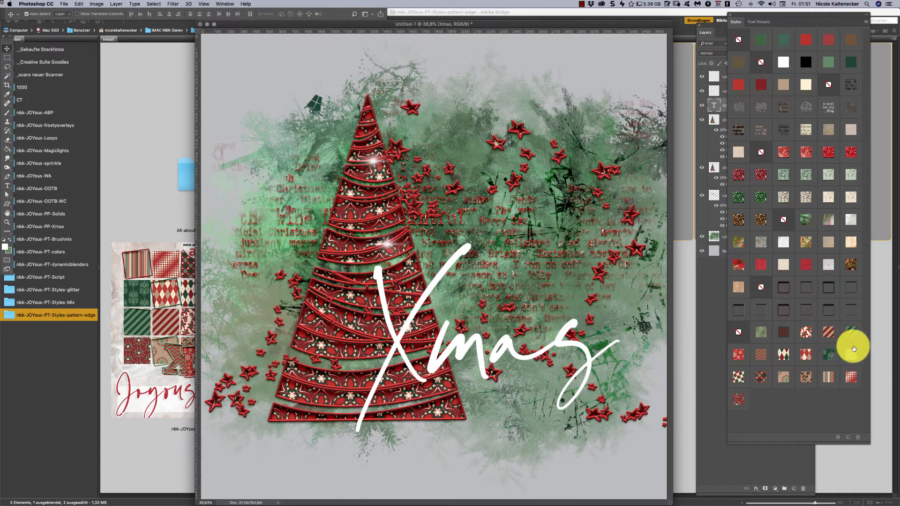
# Try several pattern styles on the Xmas text, ending with the multicolour vertical stripes, and duplicate the text layer.
pyautogui.click(835, 338)
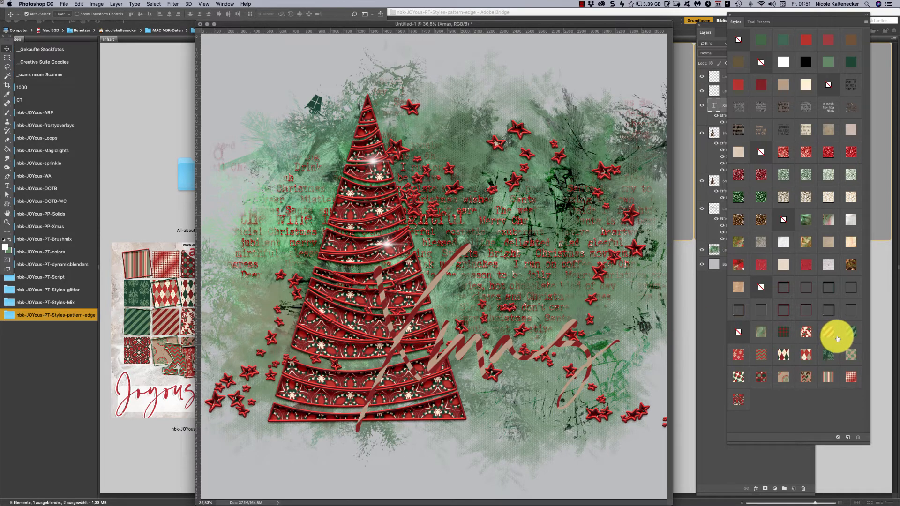
pyautogui.click(783, 354)
pyautogui.click(740, 376)
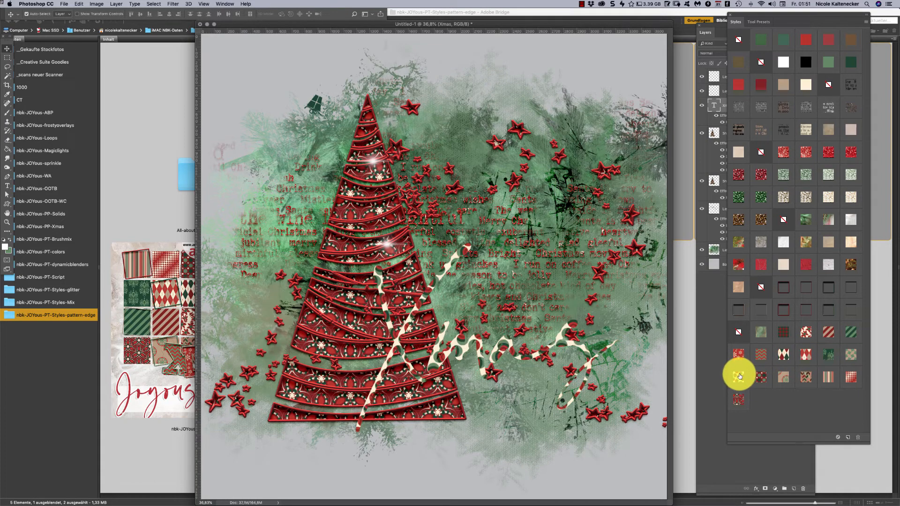
pyautogui.click(763, 328)
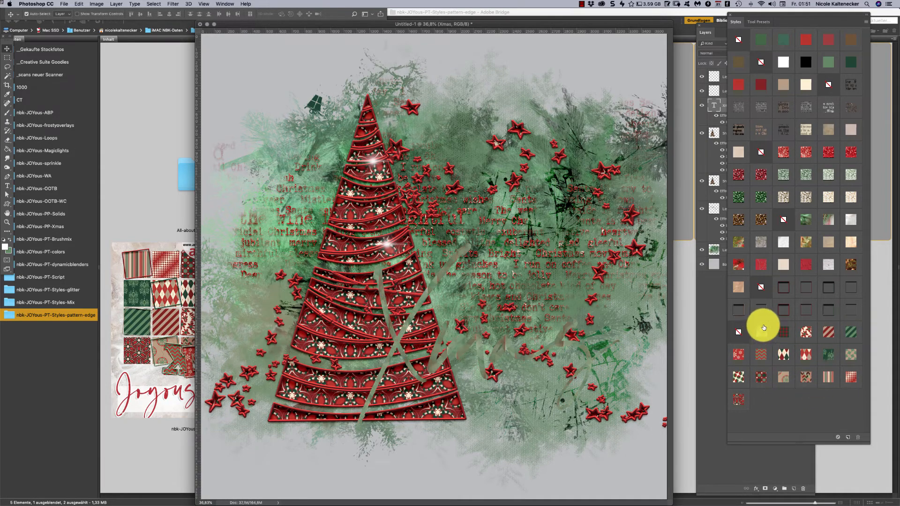
pyautogui.click(825, 371)
pyautogui.press('super+j')
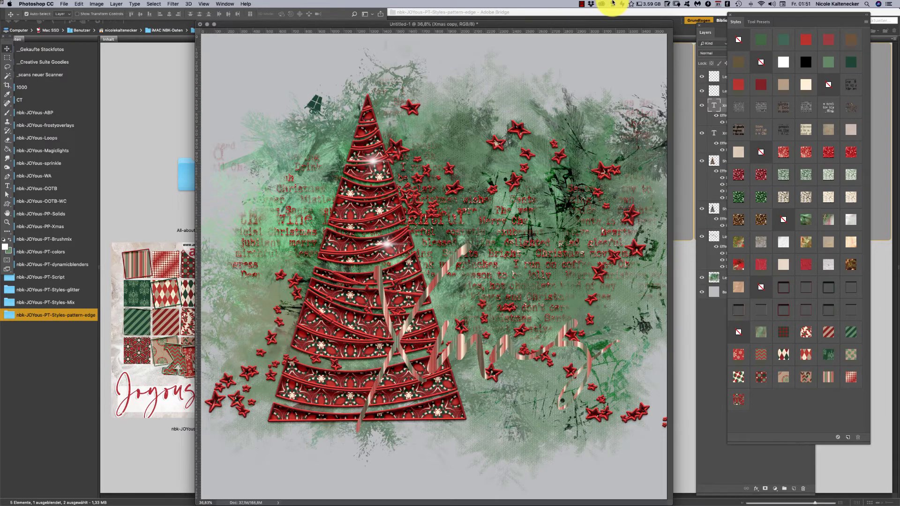
# Try edge styles on the Xmas text copy, ending with a thin cream raised edge.
pyautogui.click(764, 305)
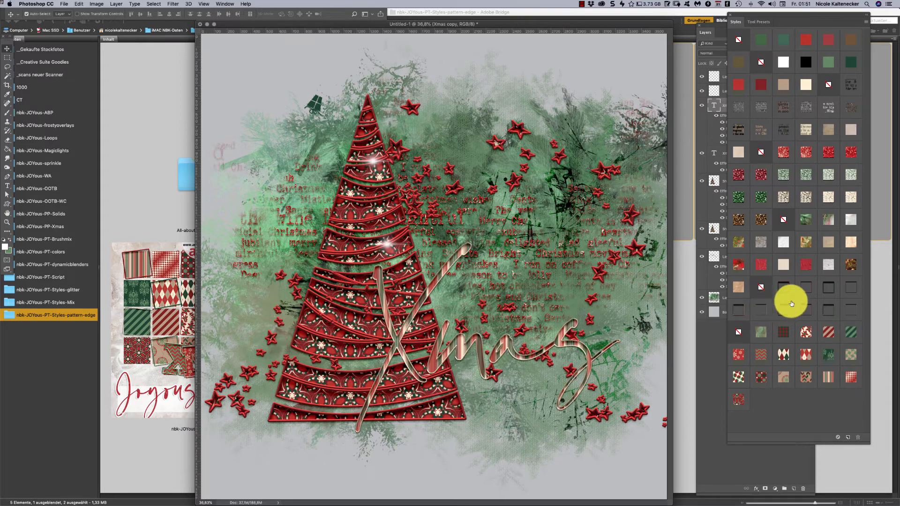
pyautogui.click(741, 304)
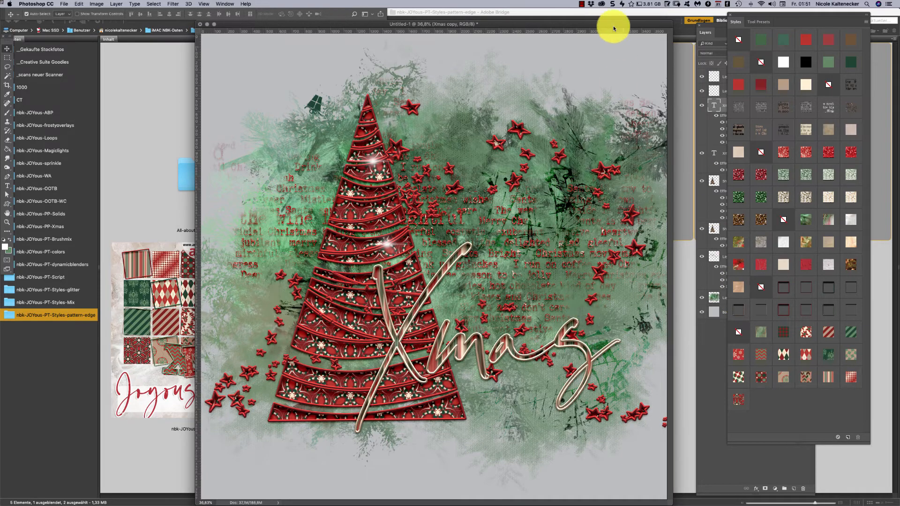
# Move the document window and layer list into full view, and change the font of both Xmas text layers to Abril Fatface.
pyautogui.moveTo(608, 26); pyautogui.dragTo(569, 12)
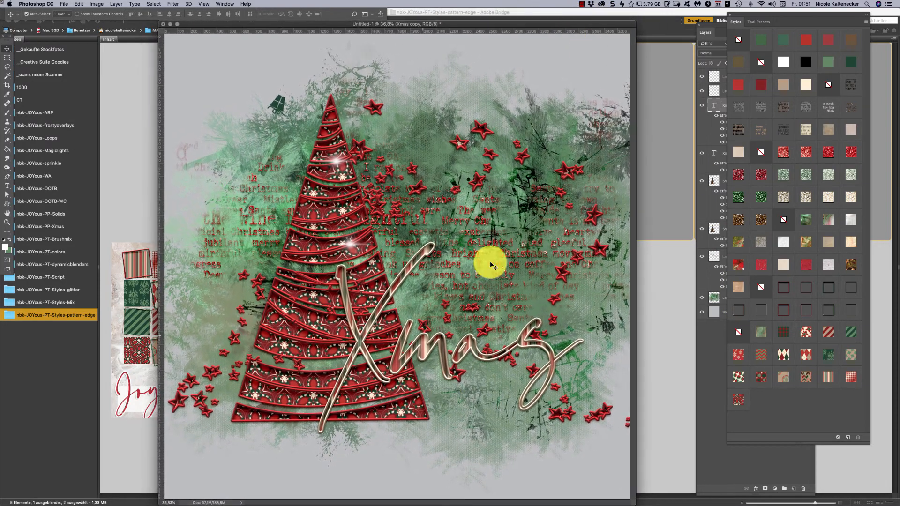
pyautogui.moveTo(711, 28); pyautogui.dragTo(634, 31)
pyautogui.keyDown('shift'); pyautogui.click(661, 157); pyautogui.keyUp('shift')
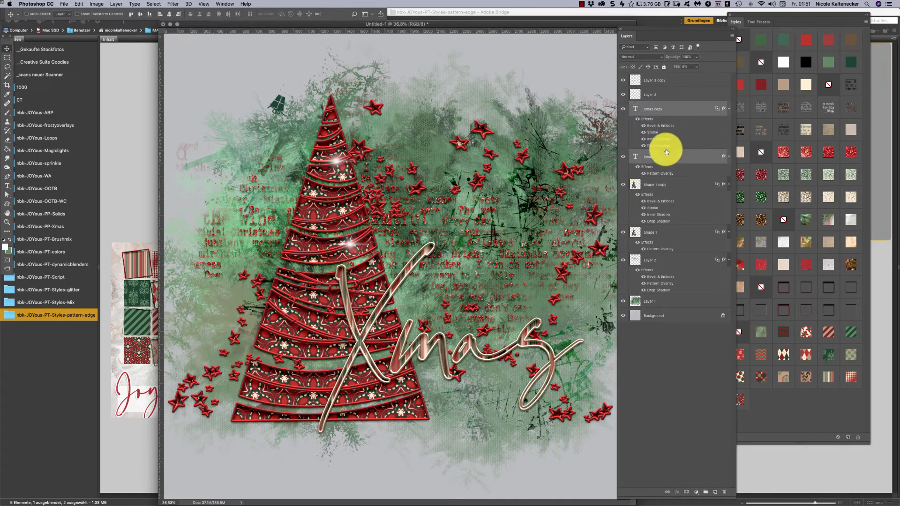
pyautogui.click(8, 186)
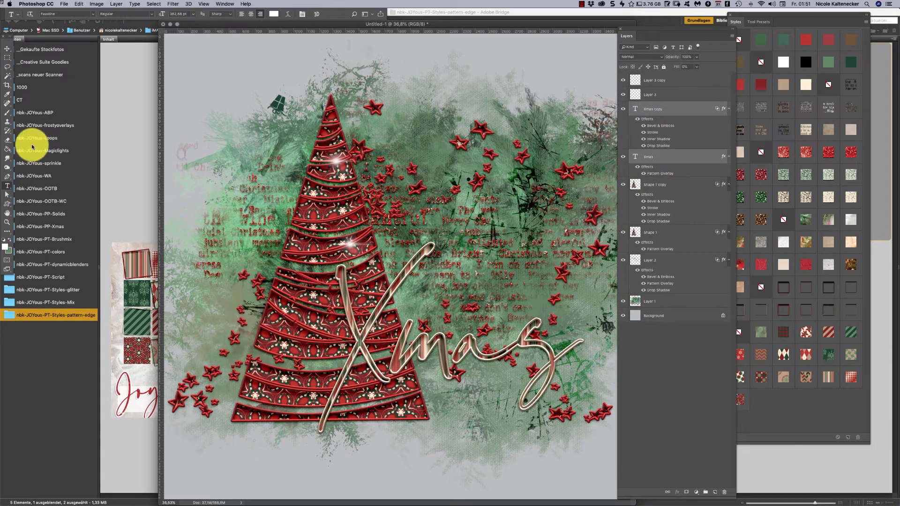
pyautogui.click(92, 19)
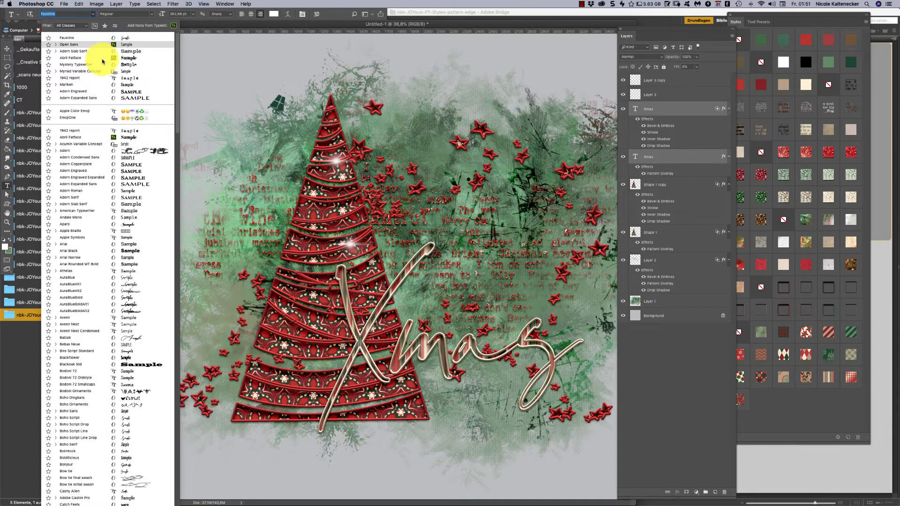
pyautogui.click(132, 57)
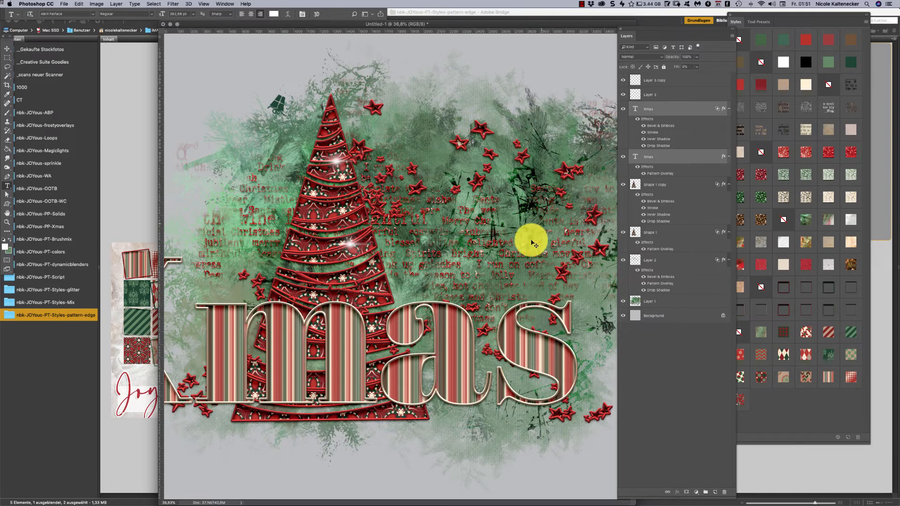
# Scale both Xmas text layers down together to about 77%.
pyautogui.press('super+t')
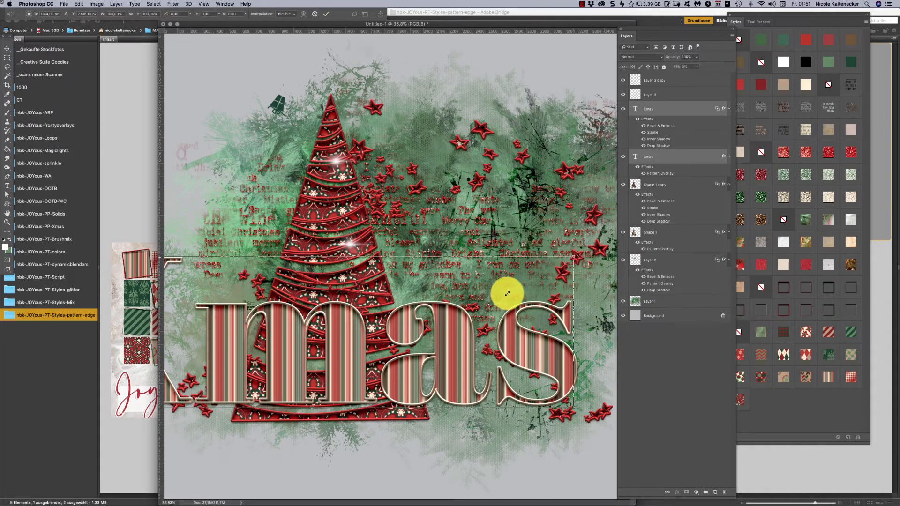
pyautogui.moveTo(505, 294); pyautogui.dragTo(511, 288)
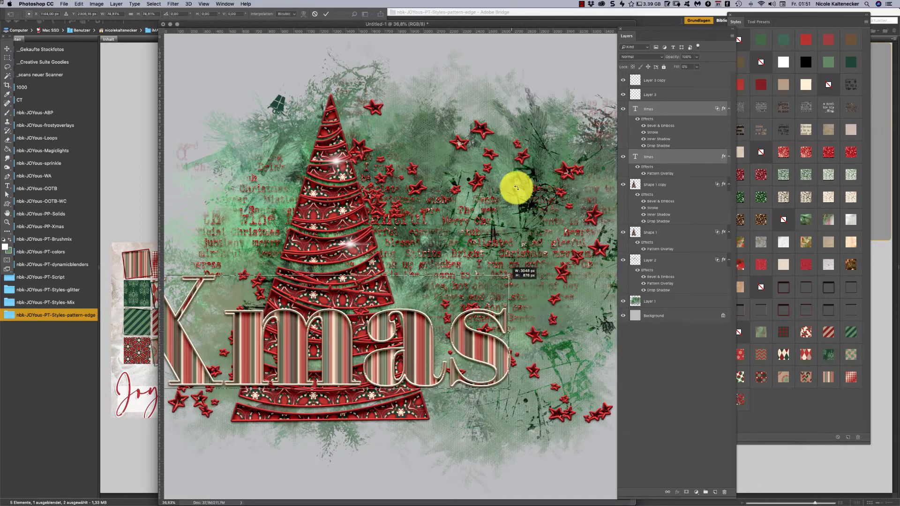
pyautogui.press('Return')
pyautogui.press('Return')
pyautogui.moveTo(416, 331); pyautogui.dragTo(454, 316)
pyautogui.click(671, 156)
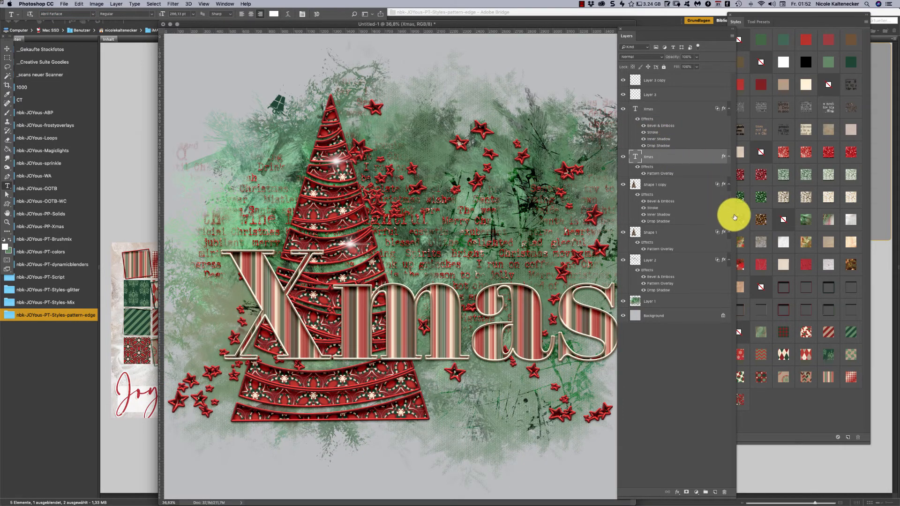
pyautogui.press('super+z')
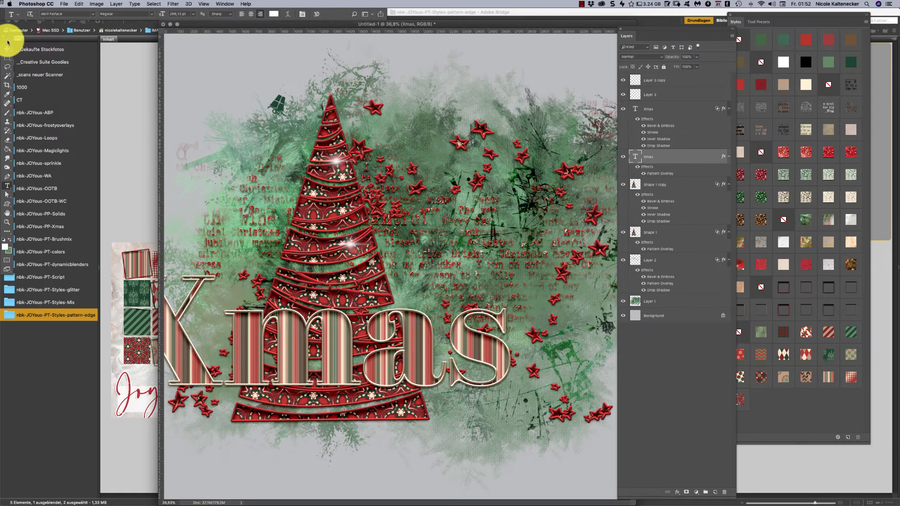
# Select both Xmas text layers and move them together so the whole word fits across the tree and background.
pyautogui.click(7, 49)
pyautogui.click(237, 368)
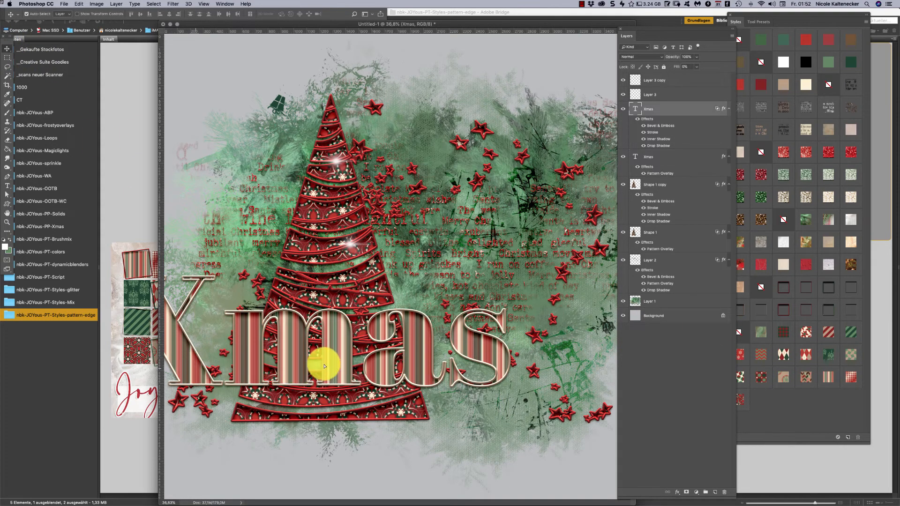
pyautogui.moveTo(324, 366); pyautogui.dragTo(326, 366)
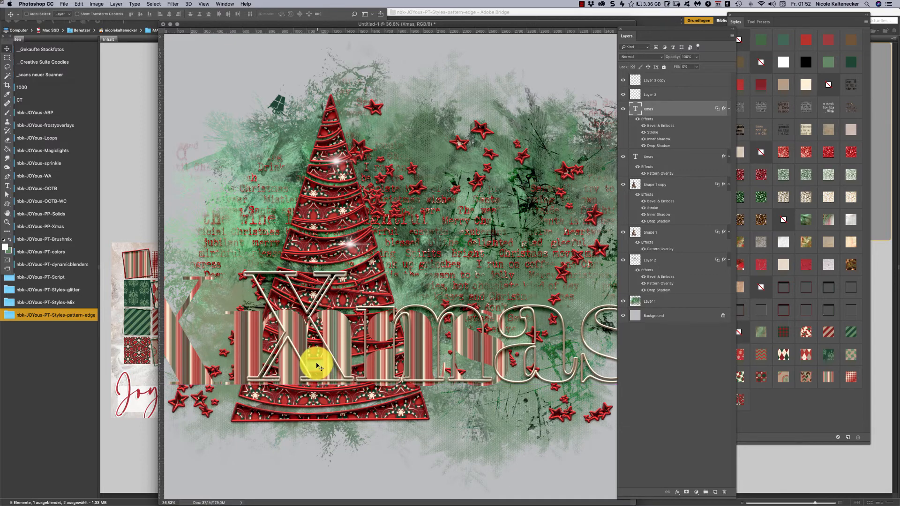
pyautogui.press('super+z')
pyautogui.keyDown('shift'); pyautogui.click(660, 156); pyautogui.keyUp('shift')
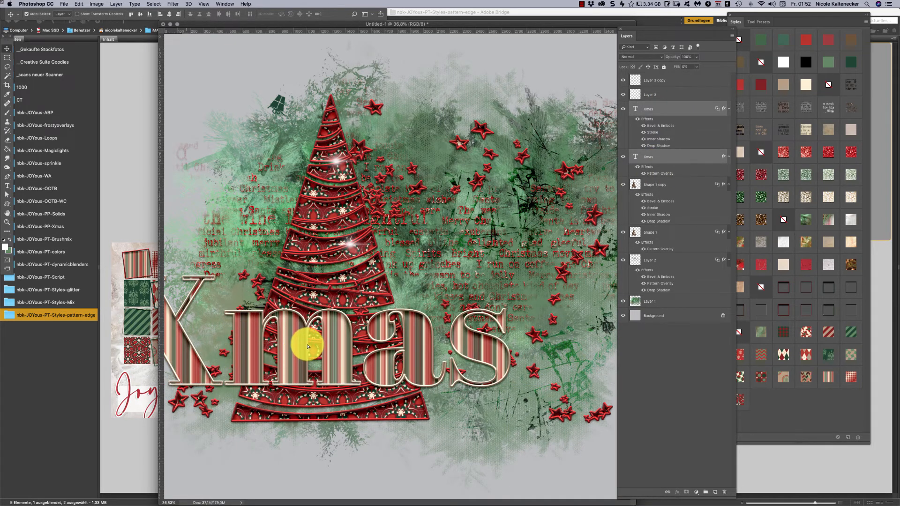
pyautogui.moveTo(308, 347); pyautogui.dragTo(272, 334)
# Try argyle, leaf, green stripe and dotted pattern styles on the lower Xmas text layer, ending with the red floral kaleidoscope pattern.
pyautogui.click(670, 158)
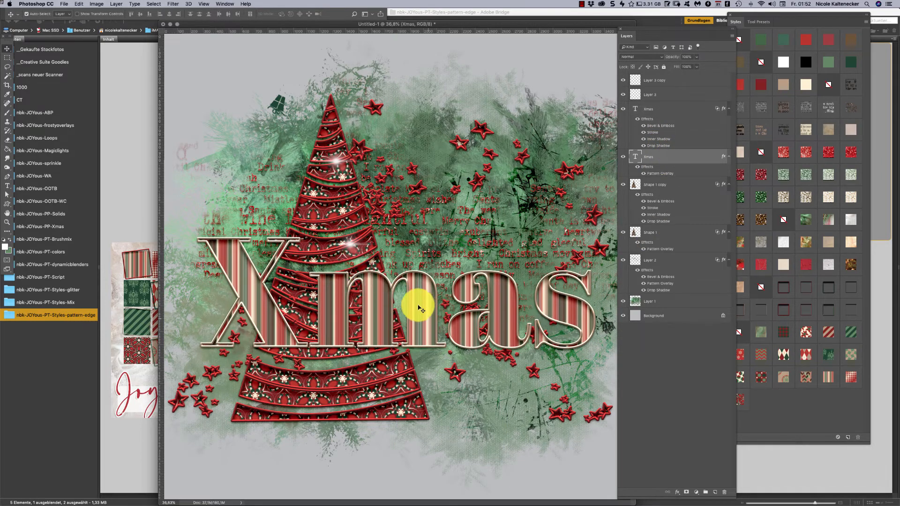
pyautogui.click(784, 354)
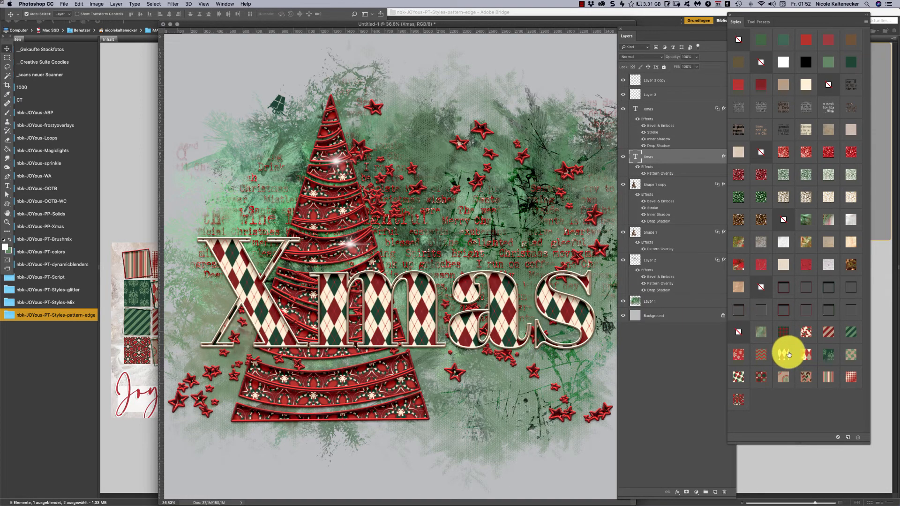
pyautogui.click(807, 354)
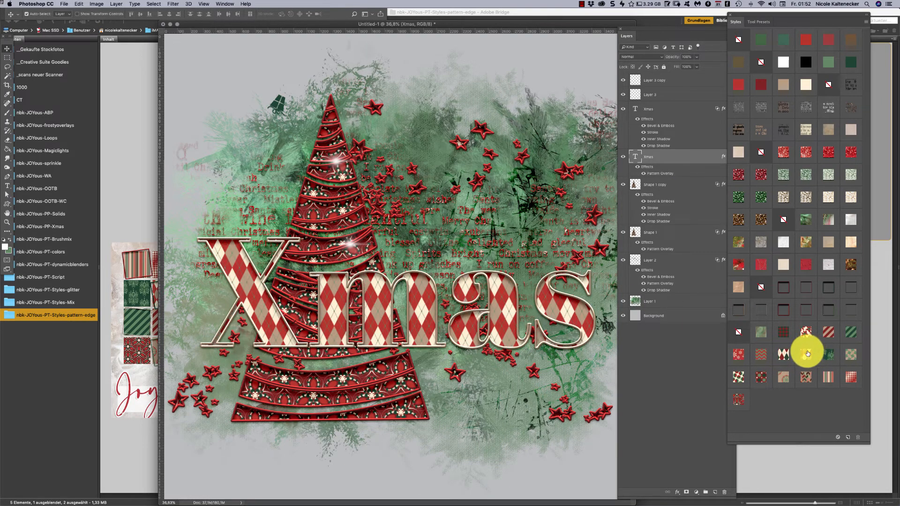
pyautogui.click(851, 353)
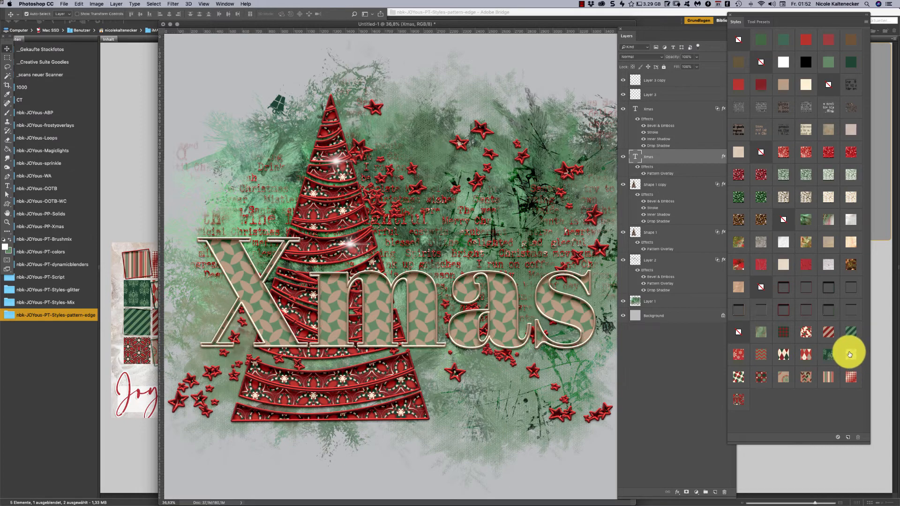
pyautogui.click(849, 331)
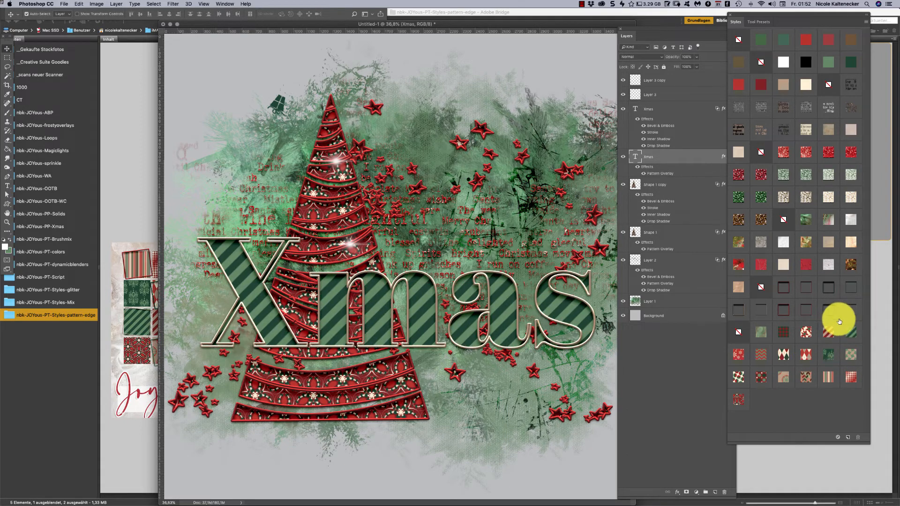
pyautogui.click(752, 378)
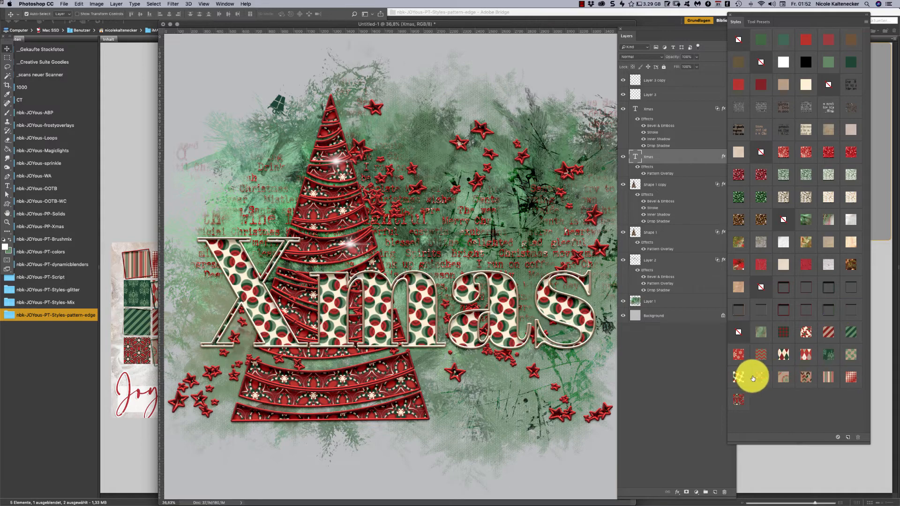
pyautogui.click(738, 402)
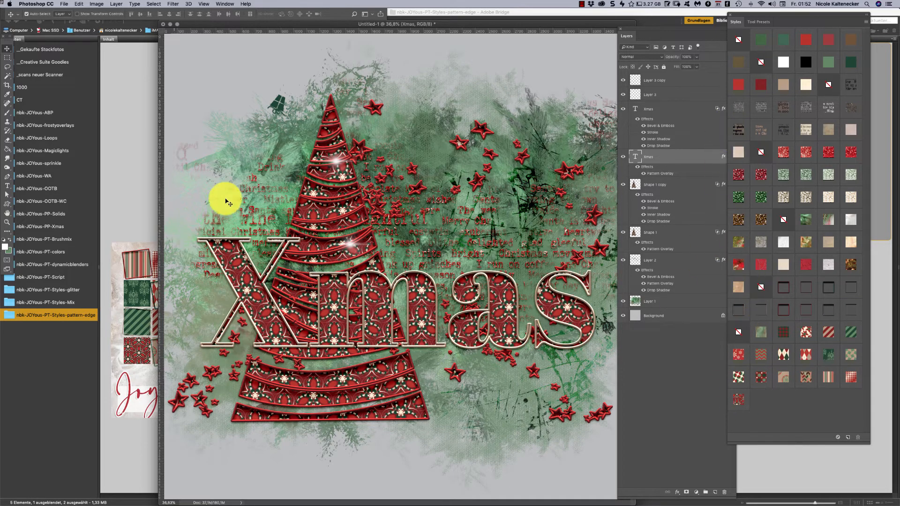
# Try light green, dark green and red edge styles on the upper Xmas text layer, ending with the cream raised edge.
pyautogui.click(669, 111)
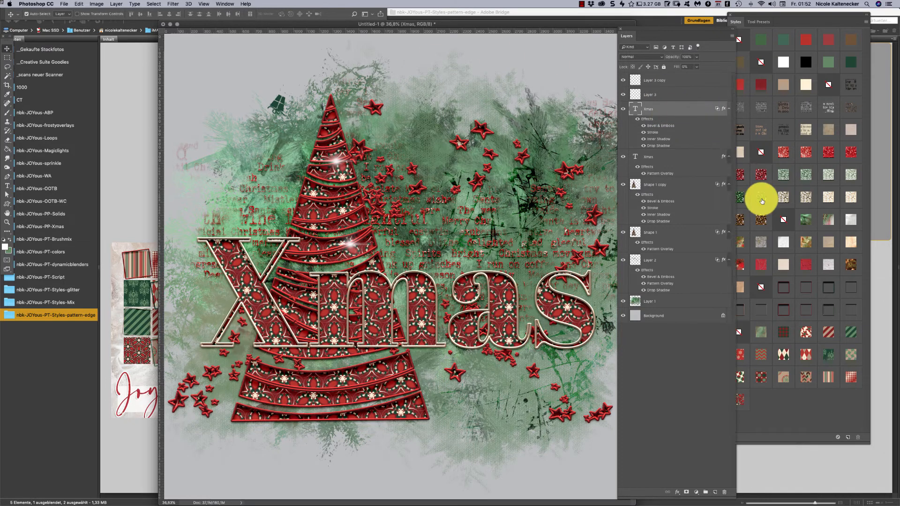
pyautogui.click(834, 300)
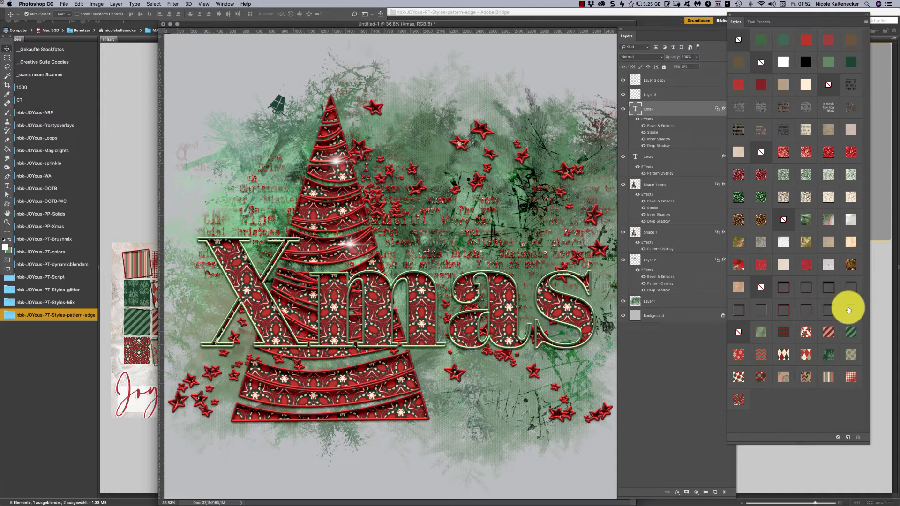
pyautogui.click(834, 285)
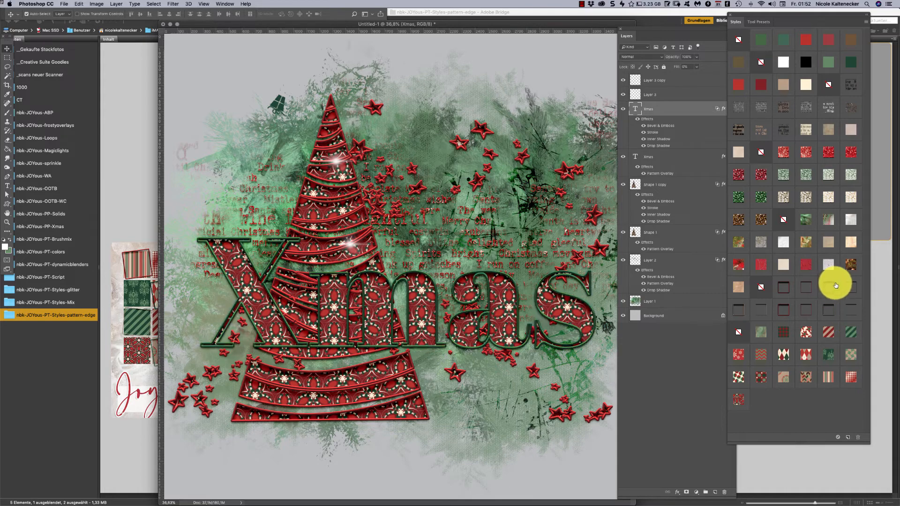
pyautogui.click(794, 289)
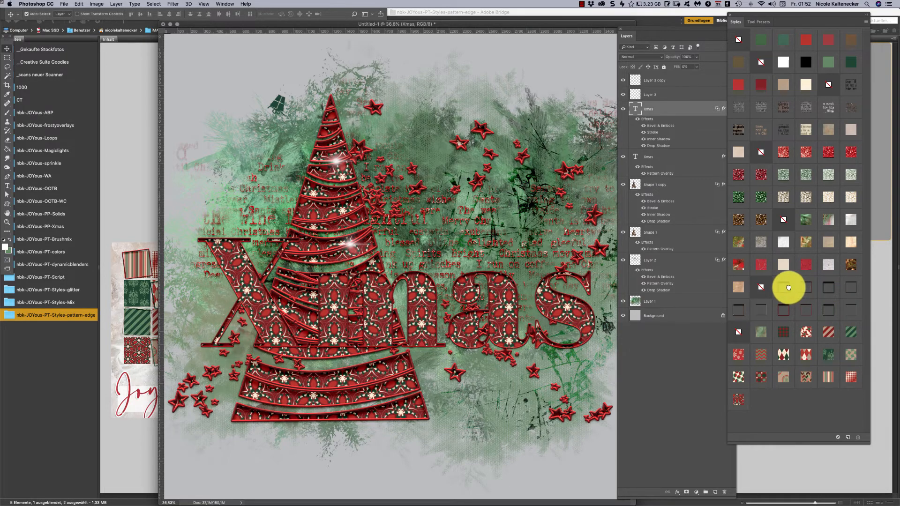
pyautogui.click(792, 288)
pyautogui.click(756, 307)
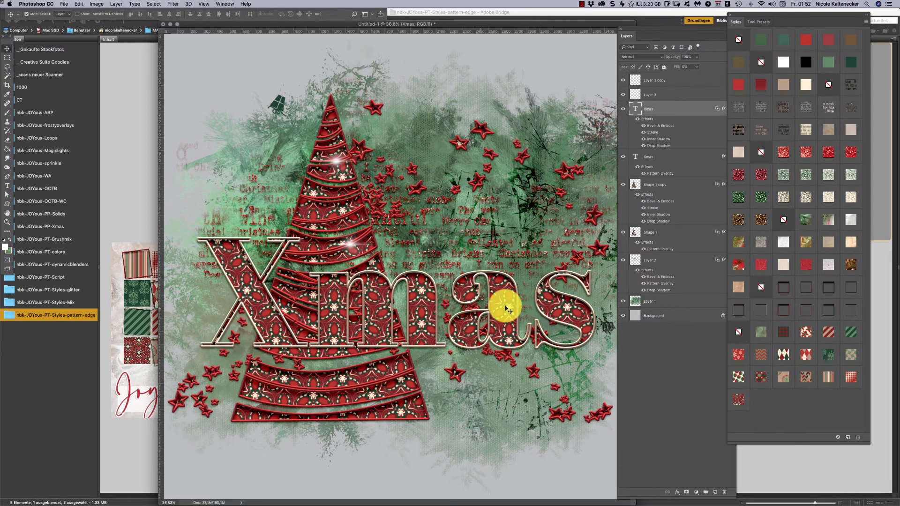
# Try more red and green edge styles on the upper Xmas text, leave the style name unedited, and reapply the cream raised edge.
pyautogui.click(782, 310)
pyautogui.click(804, 305)
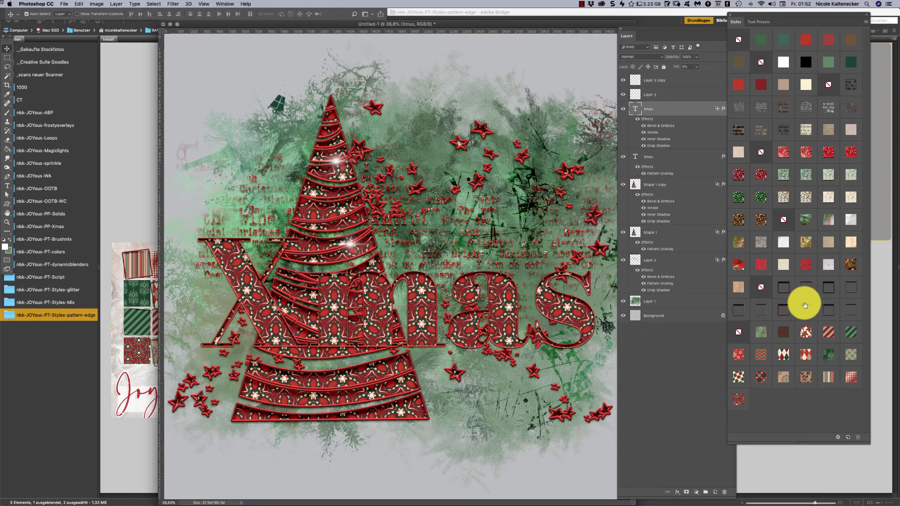
pyautogui.click(829, 310)
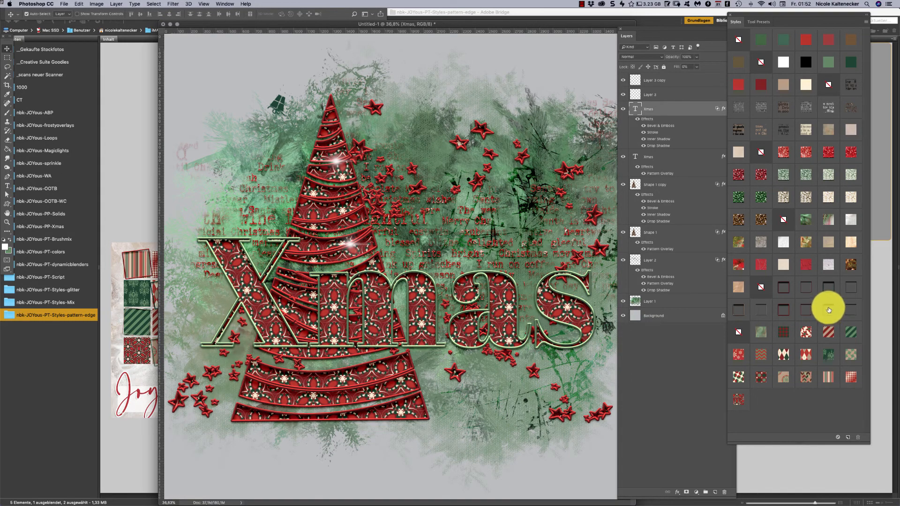
pyautogui.click(849, 291)
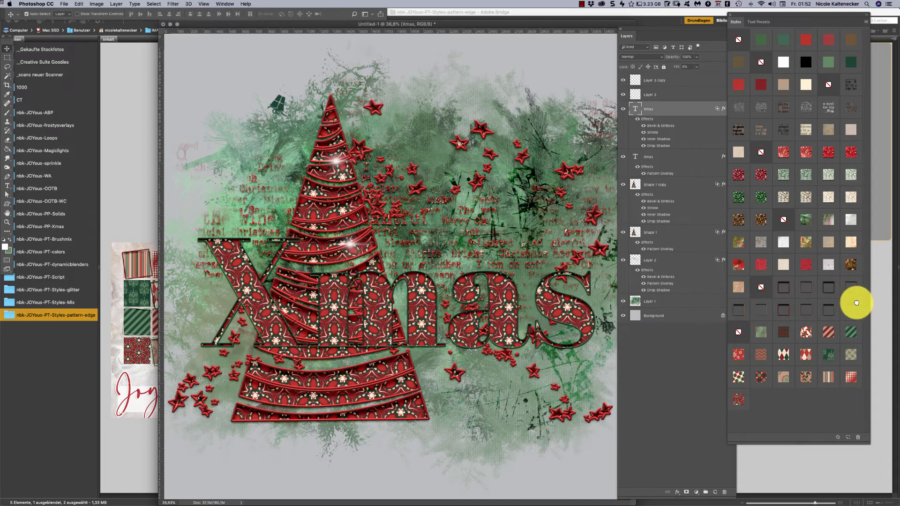
pyautogui.click(857, 306)
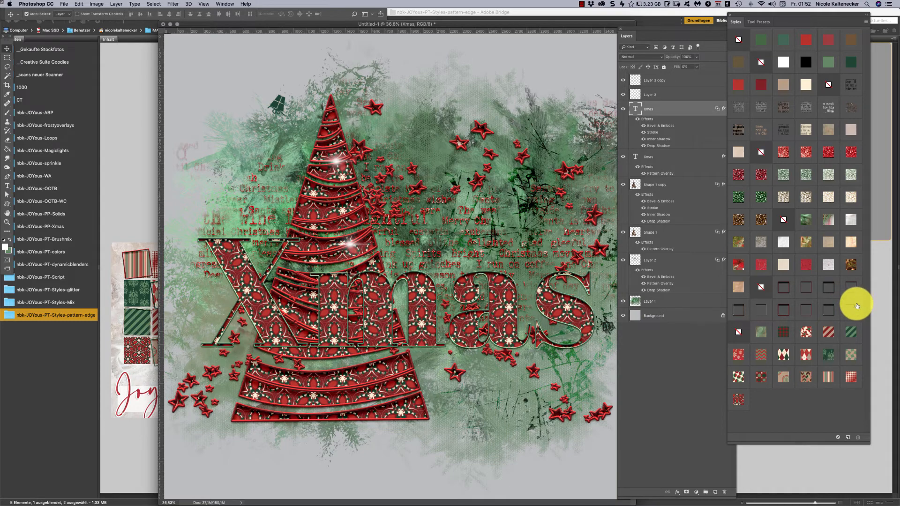
pyautogui.doubleClick(781, 311)
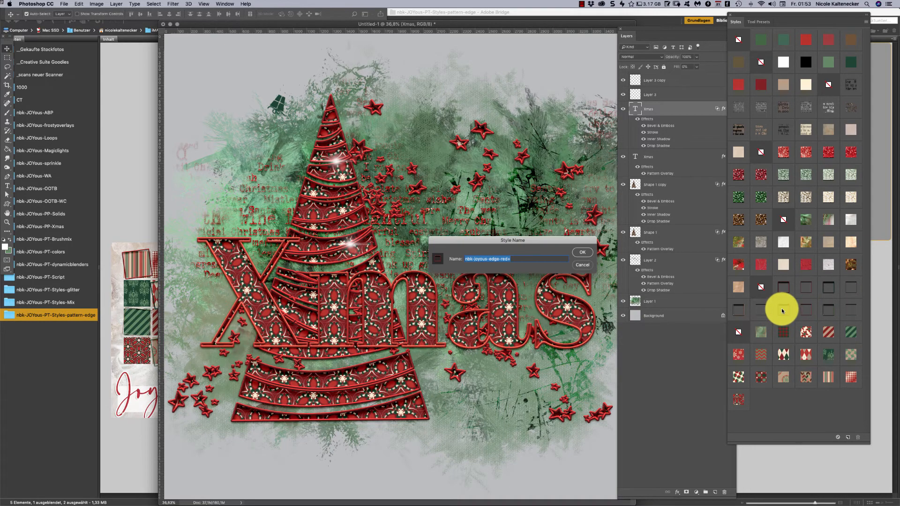
pyautogui.click(578, 265)
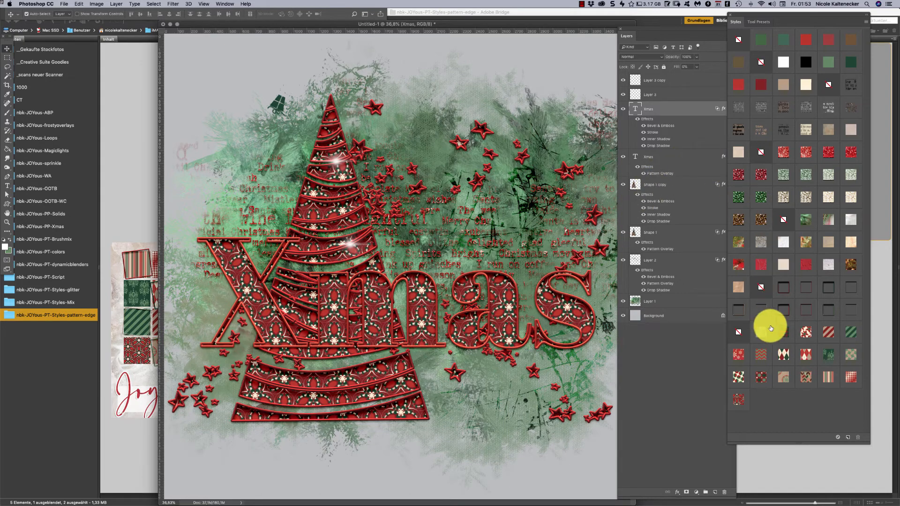
pyautogui.click(736, 311)
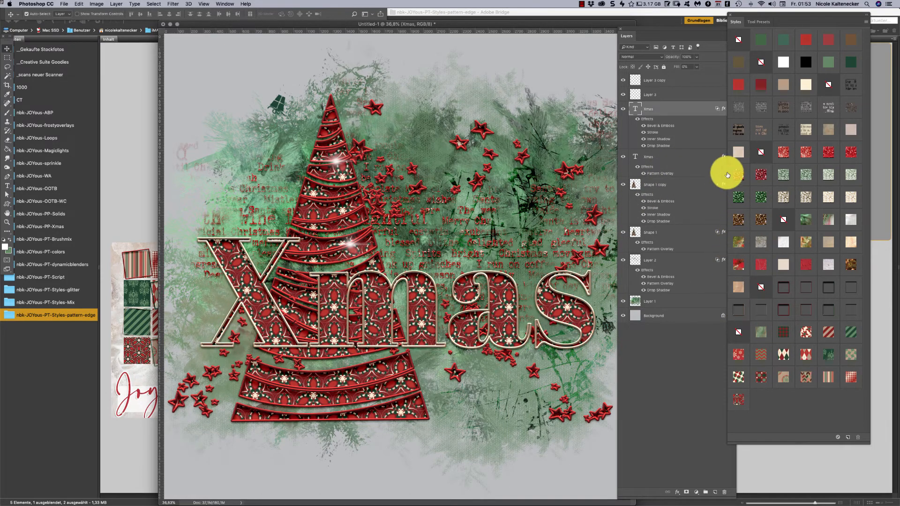
# Select both Xmas text layers and change their font to ChunkFive.
pyautogui.keyDown('shift'); pyautogui.click(659, 161); pyautogui.keyUp('shift')
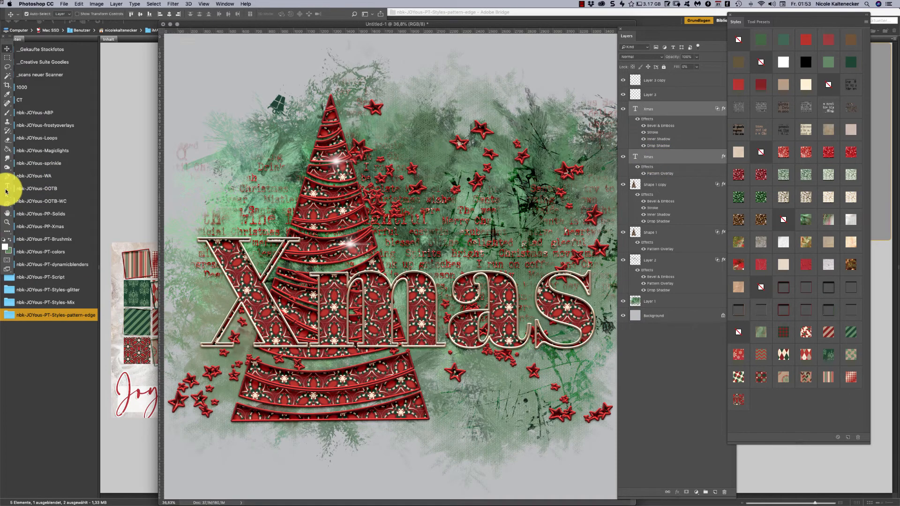
pyautogui.click(7, 187)
pyautogui.click(92, 14)
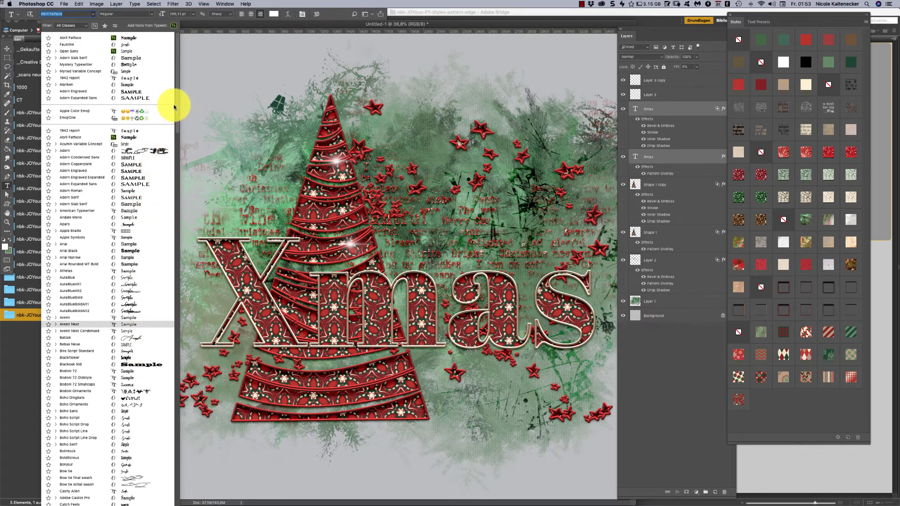
pyautogui.scroll(-10, 173, 103)
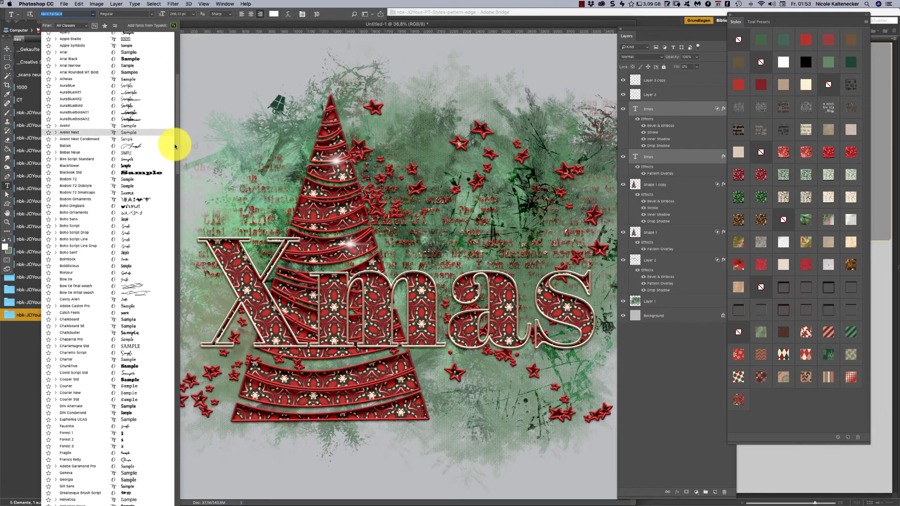
pyautogui.scroll(-1, 136, 361)
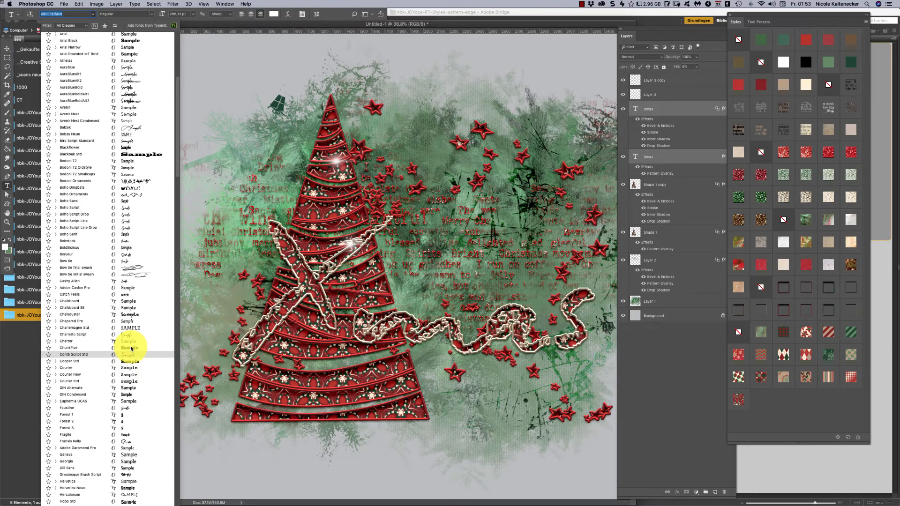
pyautogui.click(130, 347)
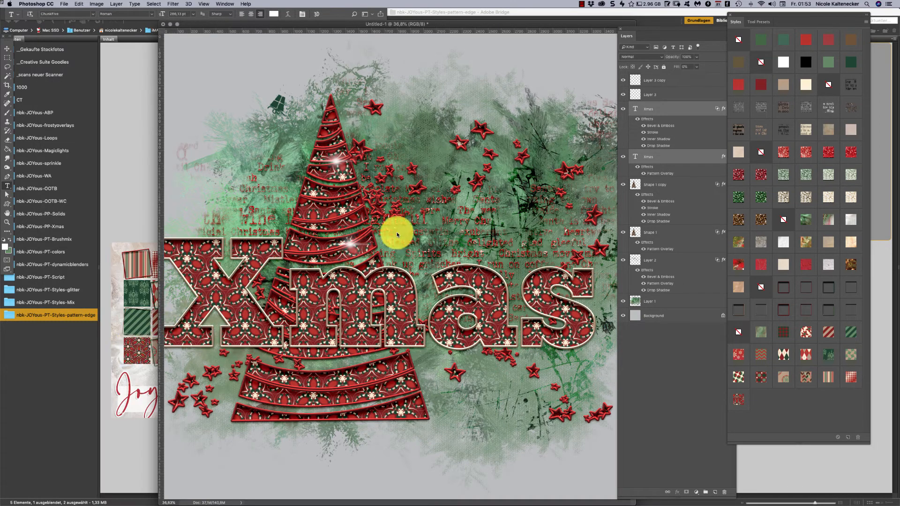
# Replace the text of both the upper edge layer and the lower pattern layer with a single "X".
pyautogui.click(407, 297)
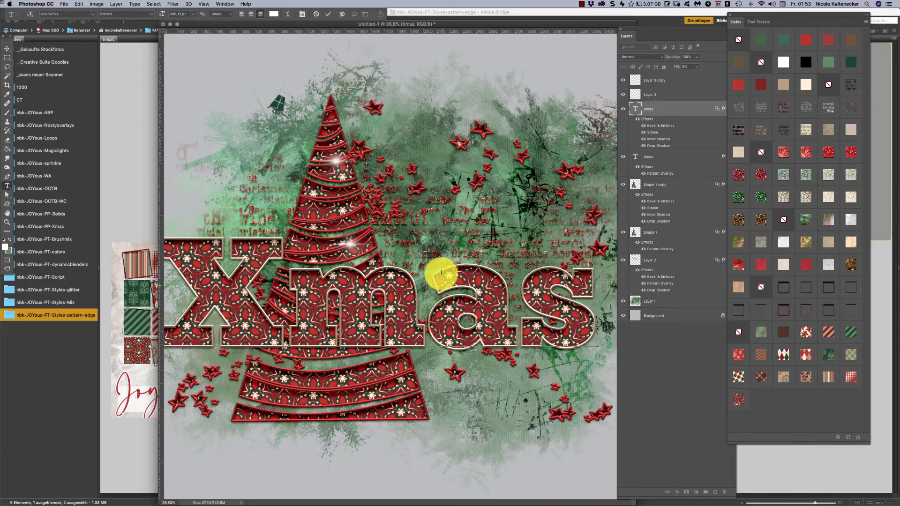
pyautogui.doubleClick(636, 109)
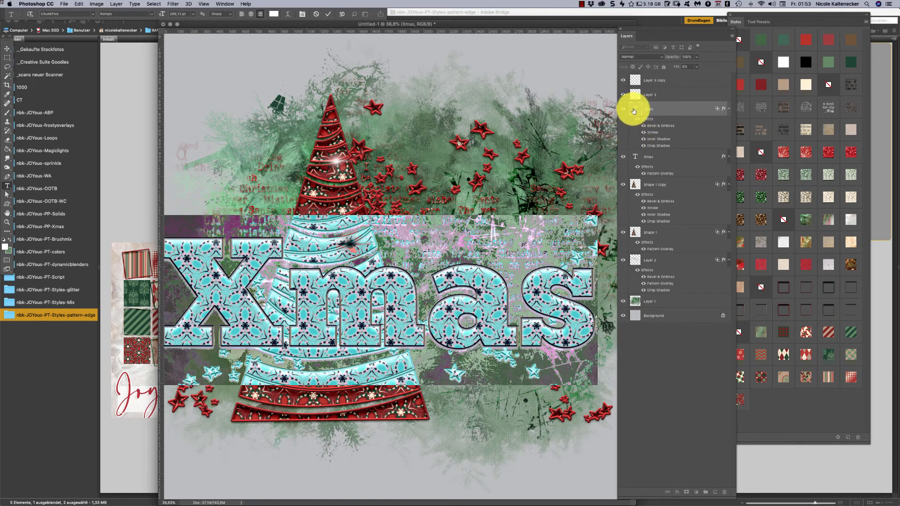
pyautogui.write('X')
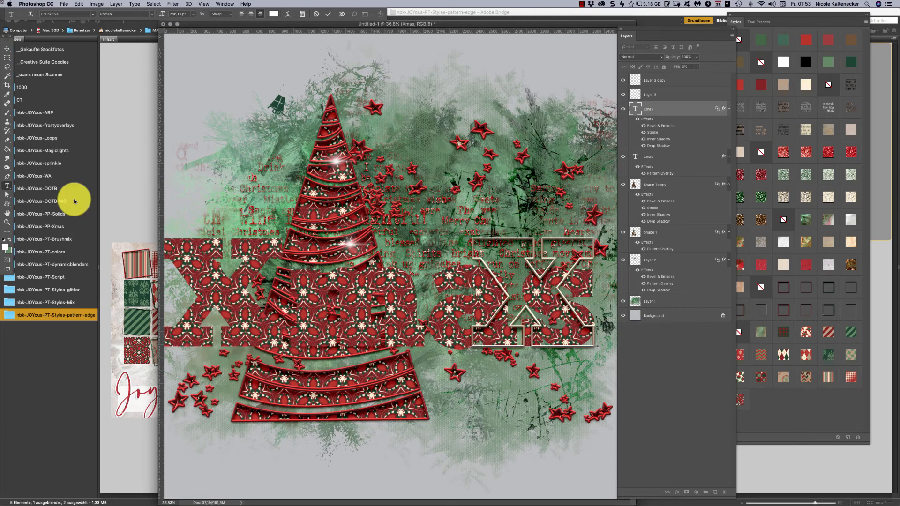
pyautogui.click(7, 48)
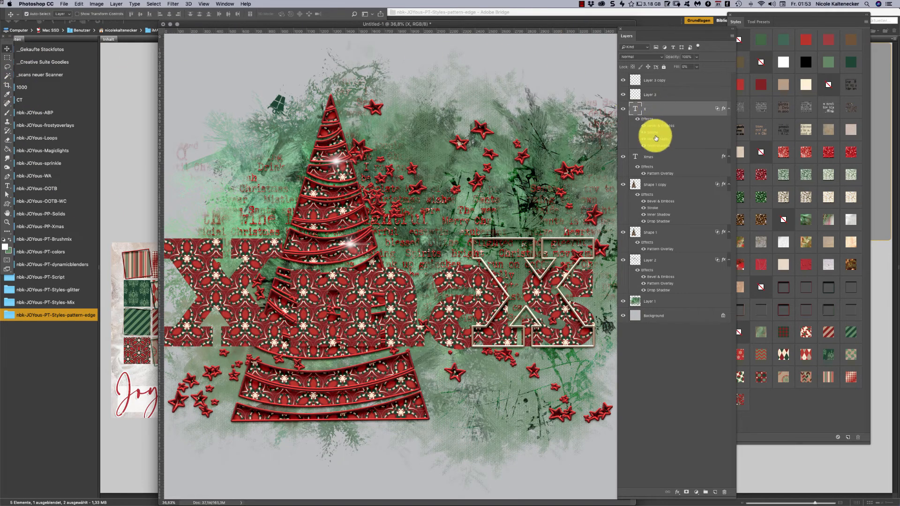
pyautogui.doubleClick(635, 156)
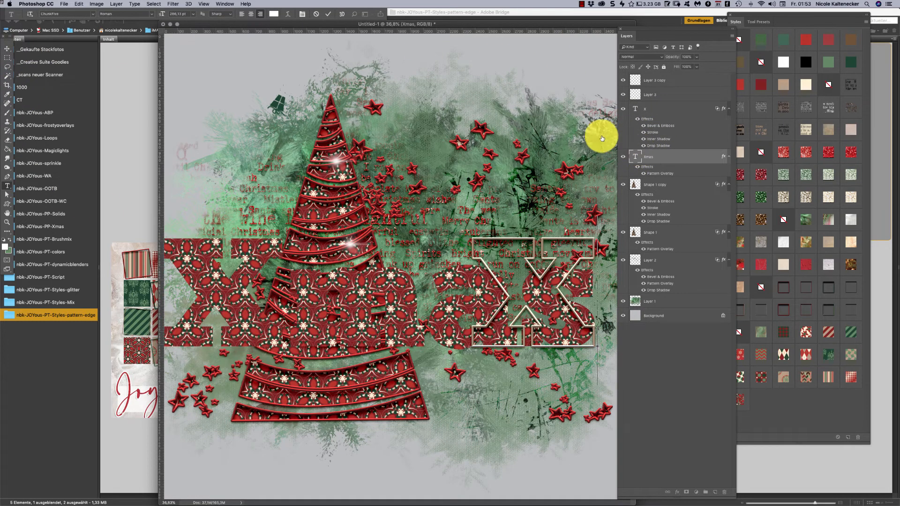
pyautogui.write('X')
pyautogui.click(7, 48)
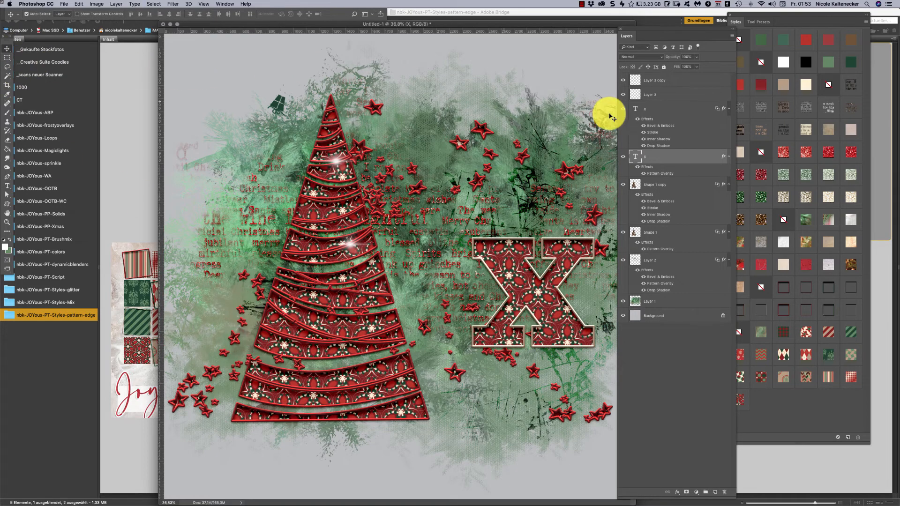
# Move both X text layers together to the tree's left side and place a duplicate of the pair beside them.
pyautogui.keyDown('shift'); pyautogui.click(657, 110); pyautogui.keyUp('shift')
pyautogui.moveTo(586, 279); pyautogui.dragTo(263, 250)
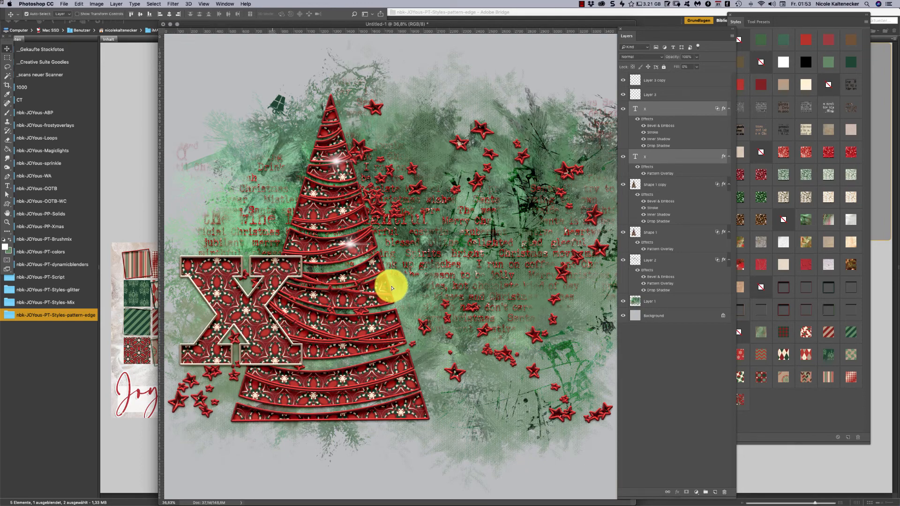
pyautogui.moveTo(391, 289); pyautogui.dragTo(422, 289)
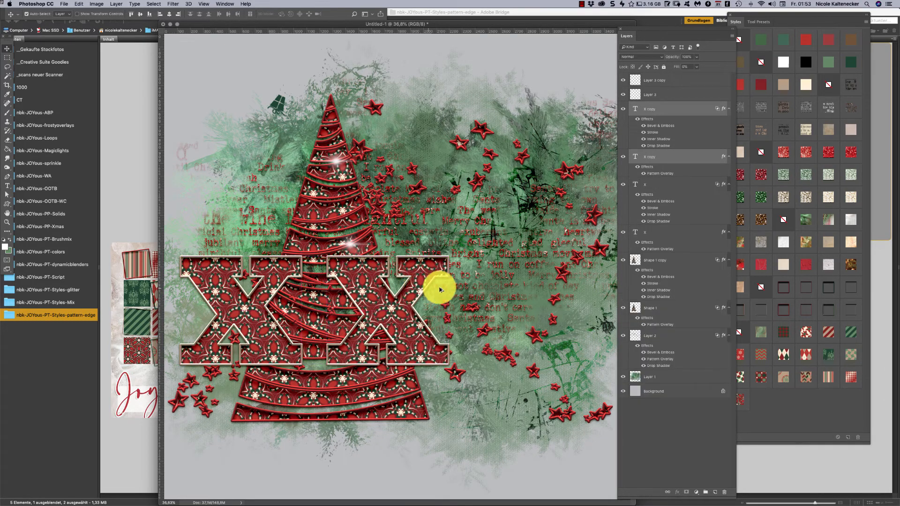
# Change the text of both duplicated X layers to "M".
pyautogui.doubleClick(636, 156)
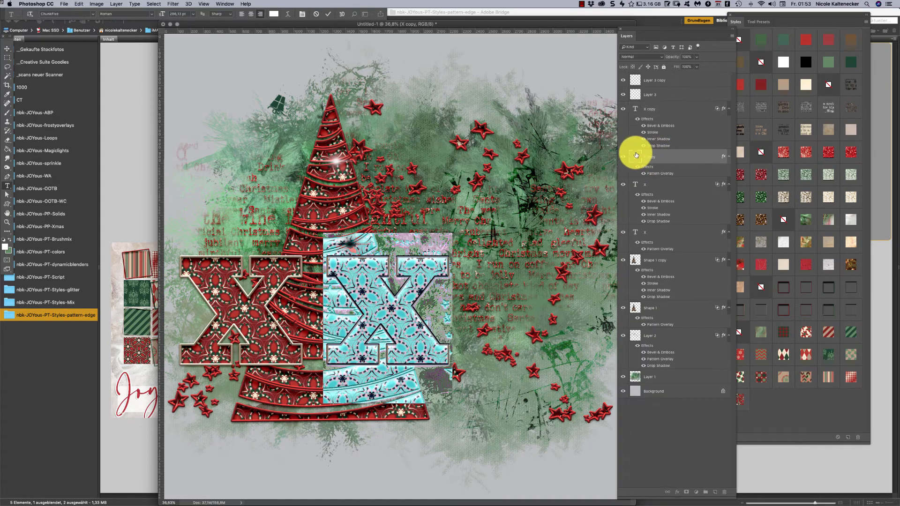
pyautogui.press('Escape')
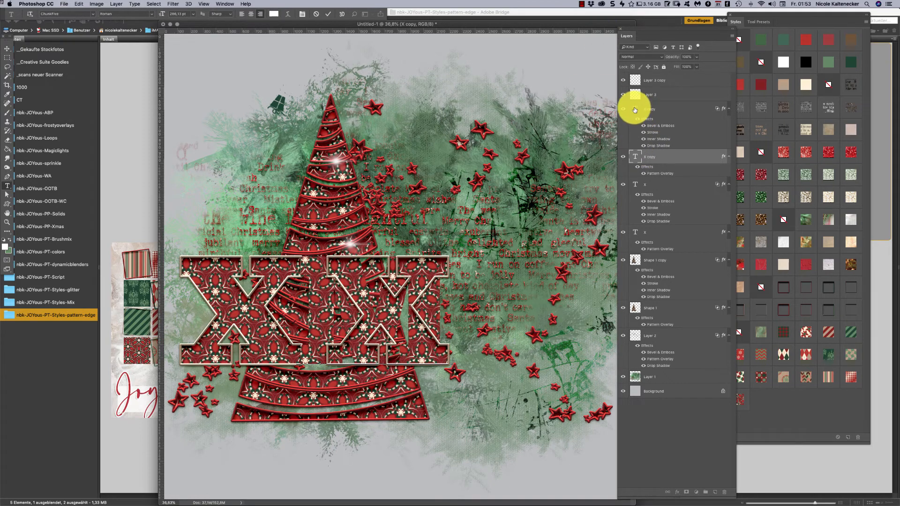
pyautogui.click(635, 110)
pyautogui.write('M')
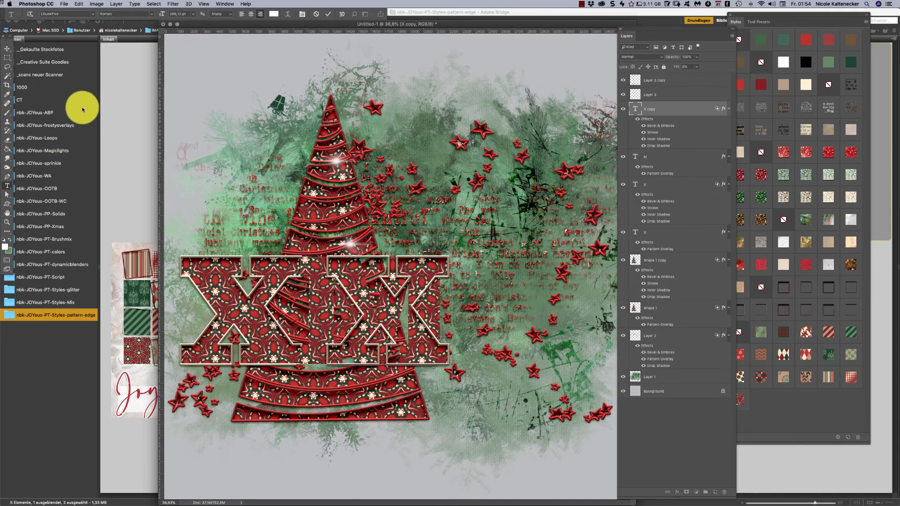
pyautogui.click(13, 53)
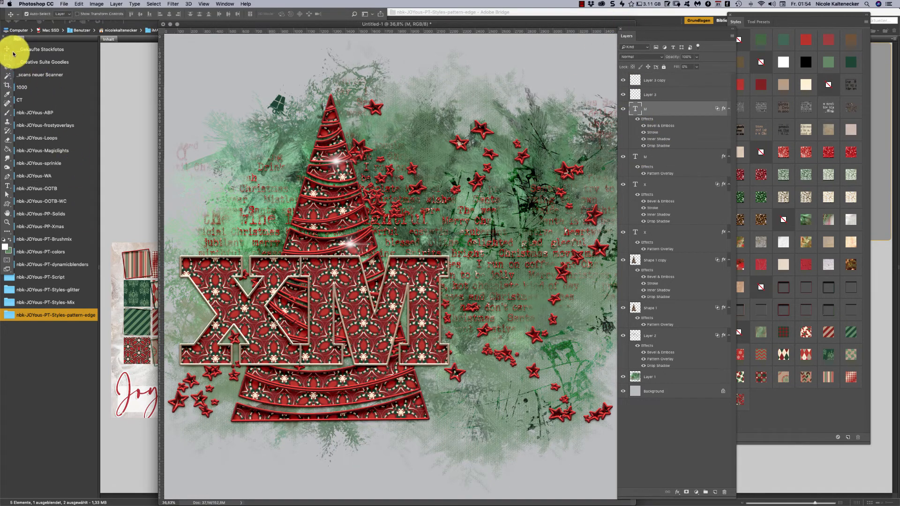
# Apply the red, green and cream argyle pattern style to the lower M text layer.
pyautogui.click(652, 159)
pyautogui.click(787, 354)
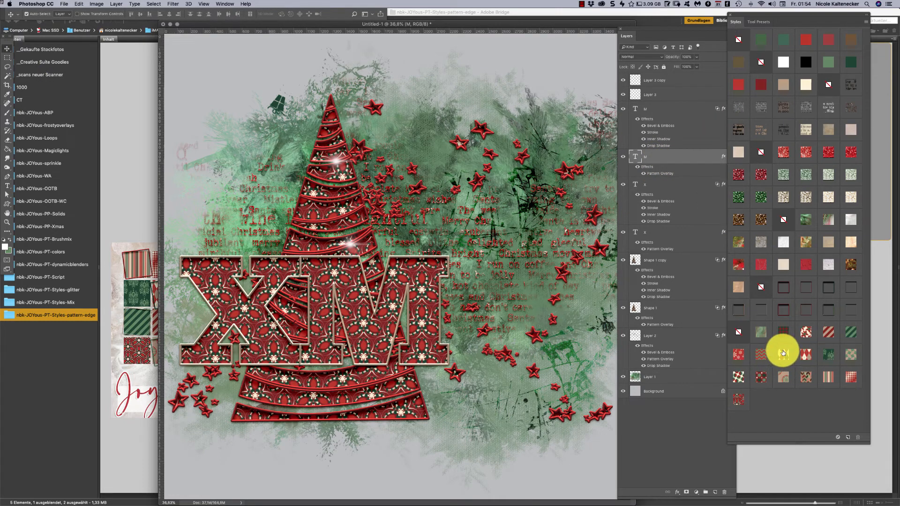
pyautogui.click(783, 353)
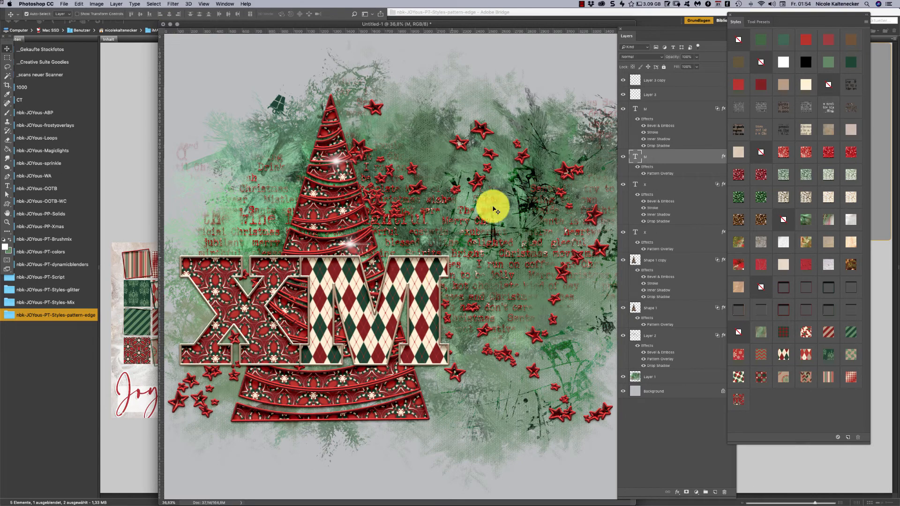
# Duplicate both M text layers to the right of the first M and shift the document window away from the layer list.
pyautogui.keyDown('shift'); pyautogui.click(657, 110); pyautogui.keyUp('shift')
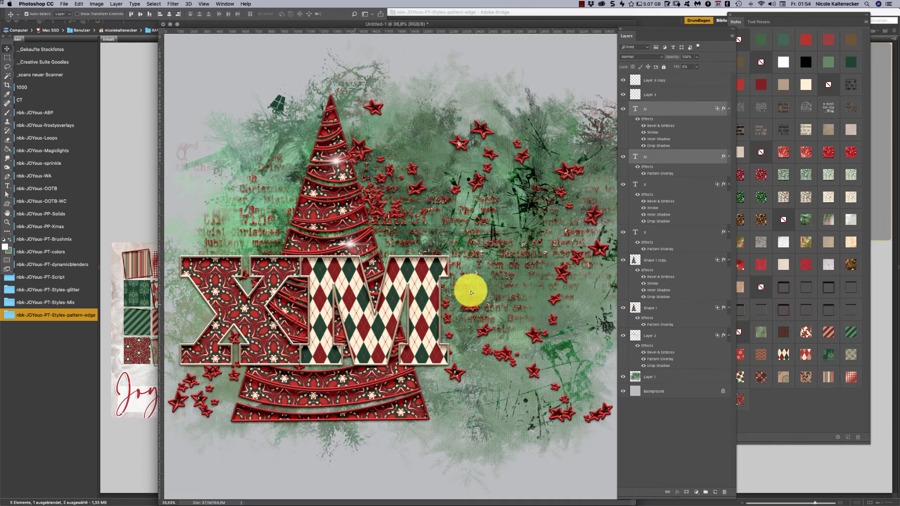
pyautogui.moveTo(487, 296); pyautogui.dragTo(514, 293)
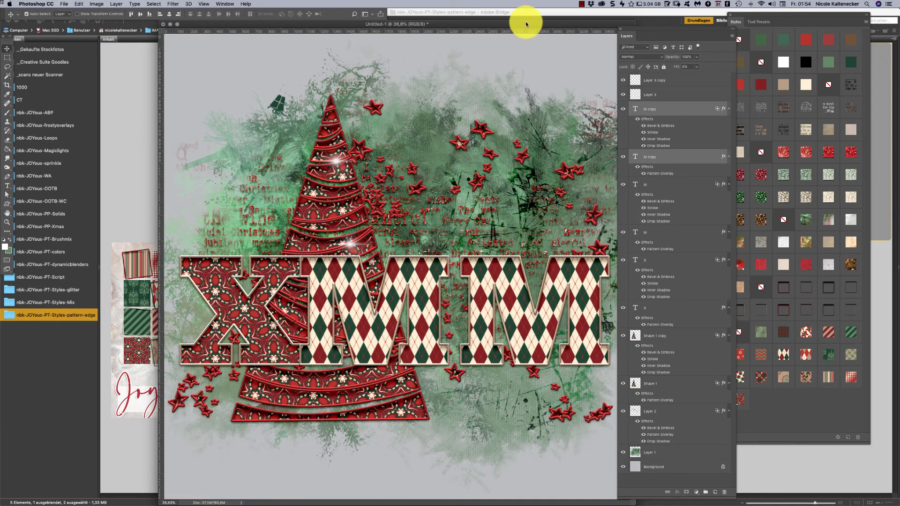
pyautogui.moveTo(504, 22); pyautogui.dragTo(427, 24)
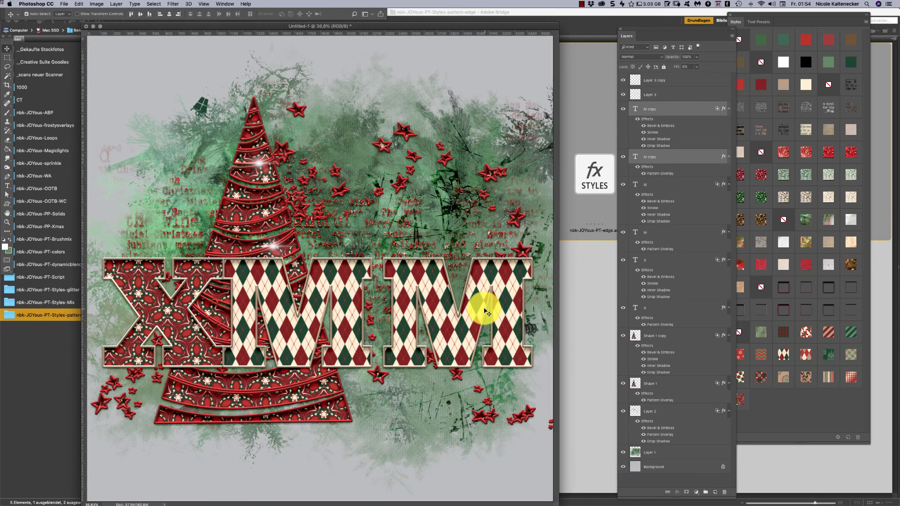
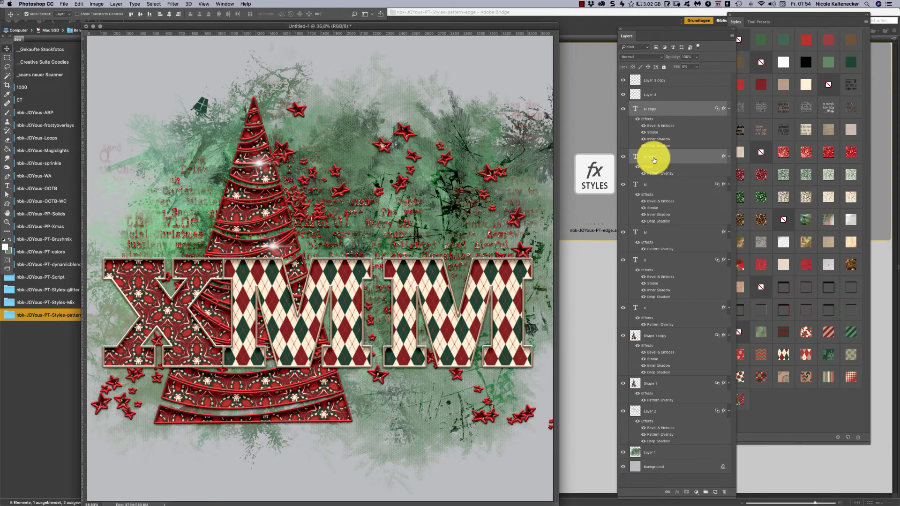
# Try pattern styles including green damask on the lower M copy layer, ending with the red and cream dotted check pattern.
pyautogui.click(693, 155)
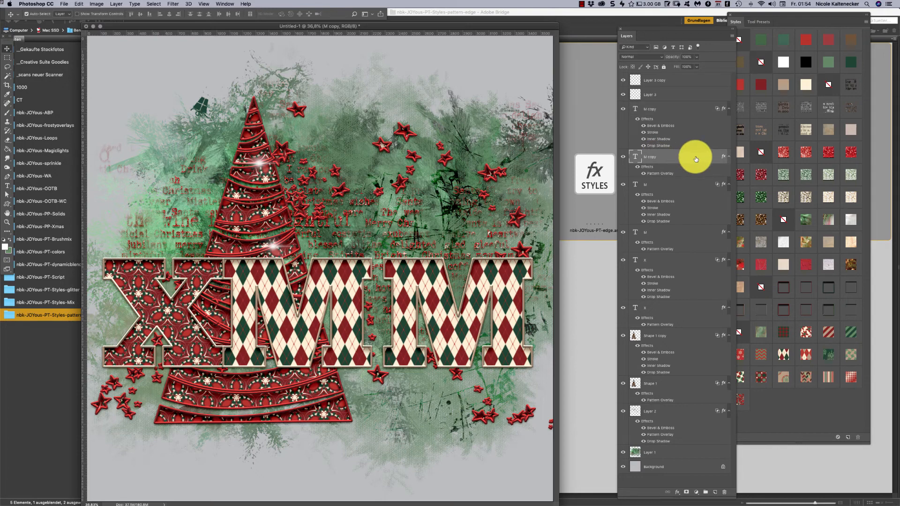
pyautogui.click(829, 353)
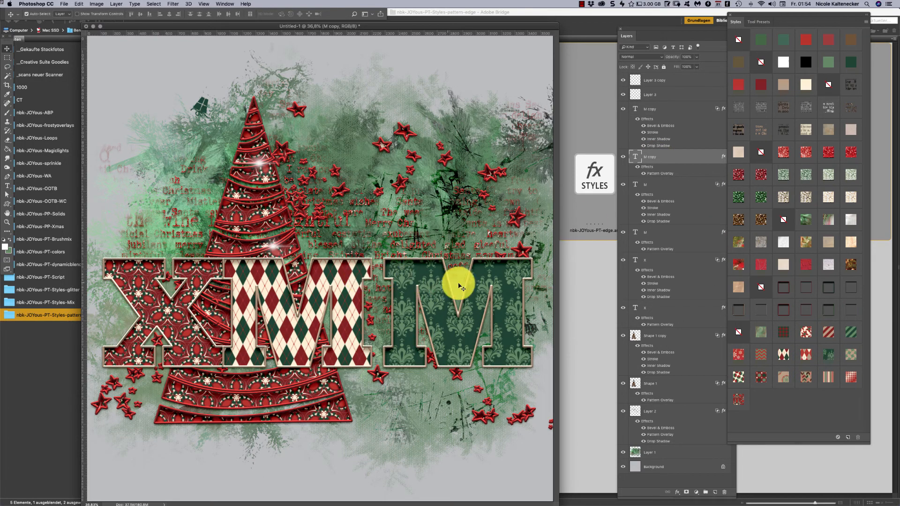
pyautogui.click(808, 355)
pyautogui.click(851, 377)
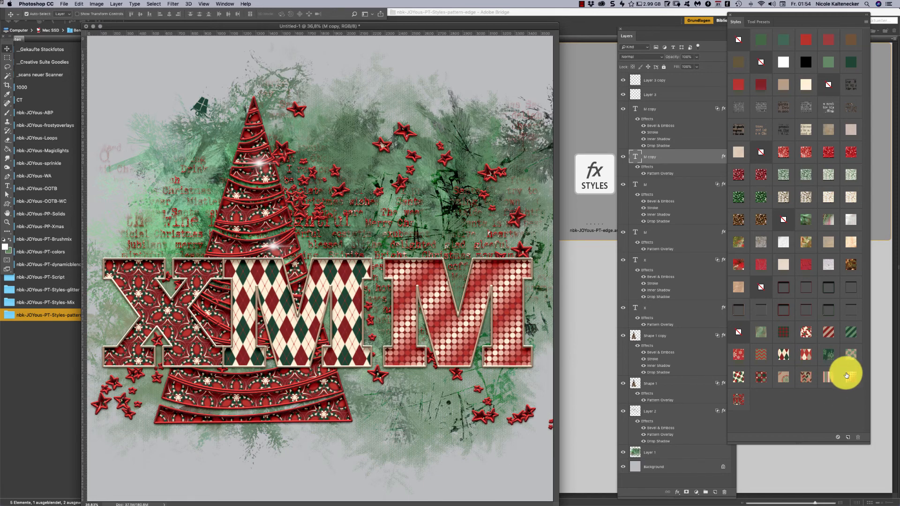
pyautogui.click(520, 261)
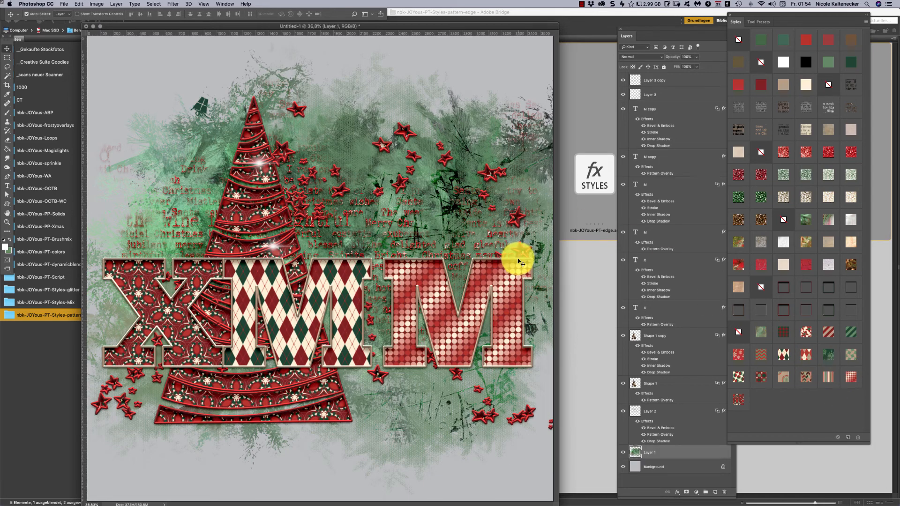
pyautogui.click(829, 282)
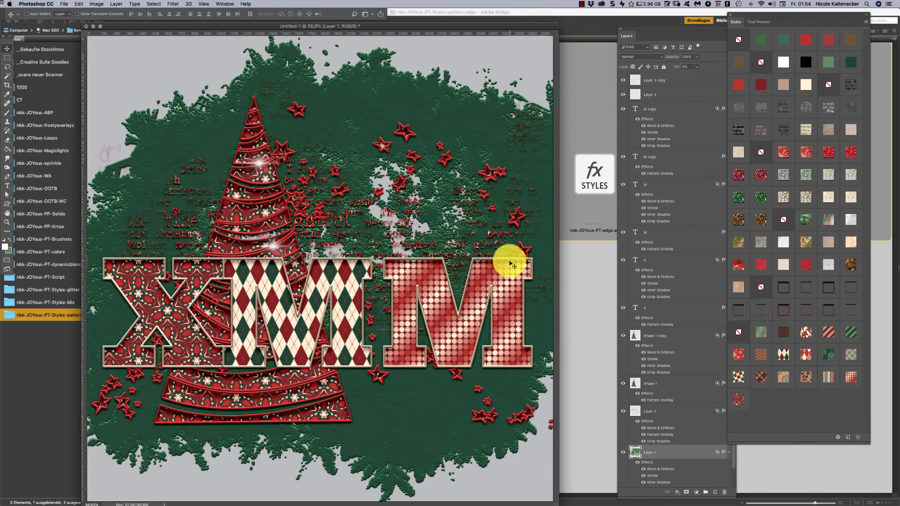
pyautogui.press('super+z')
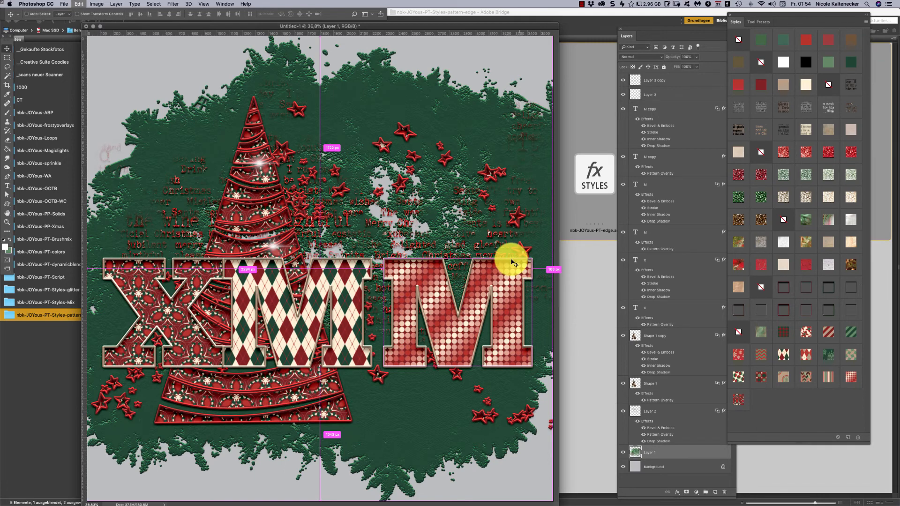
# Select the upper M copy text layer and apply the dark green edge style.
pyautogui.click(512, 261)
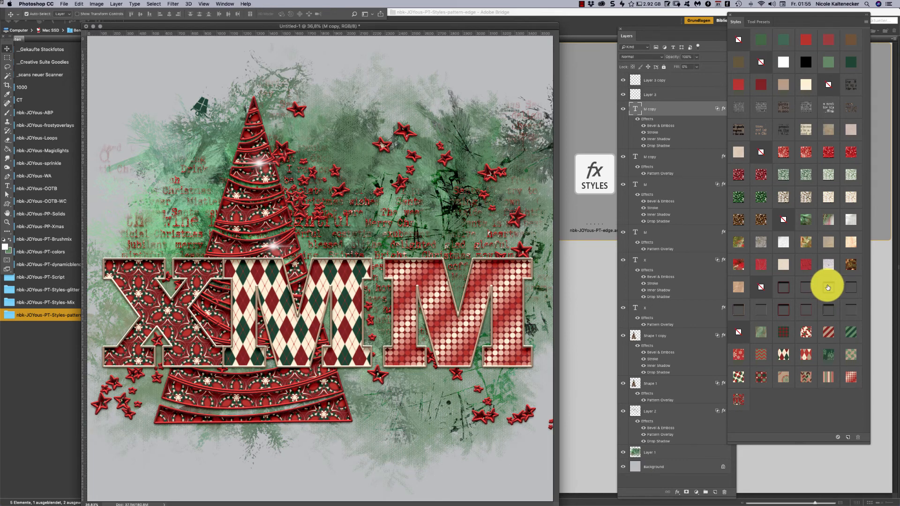
pyautogui.click(827, 288)
pyautogui.click(824, 286)
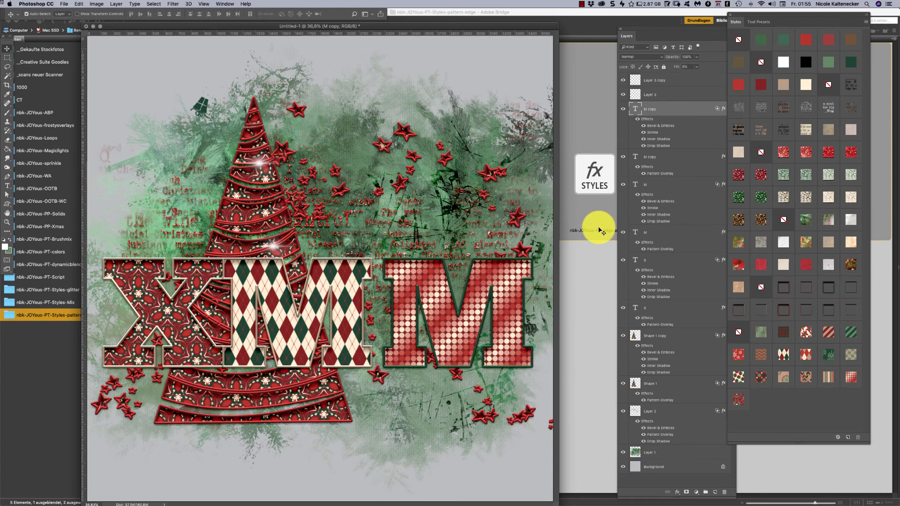
# Rotate the upper M copy layer slightly counterclockwise so its green edge sits offset from the pattern letter.
pyautogui.moveTo(600, 230); pyautogui.dragTo(482, 246)
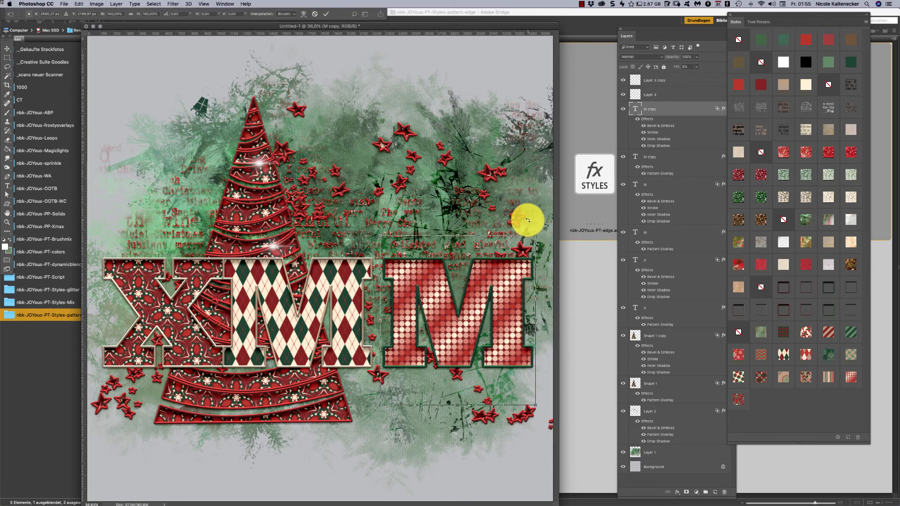
pyautogui.moveTo(535, 216); pyautogui.dragTo(532, 214)
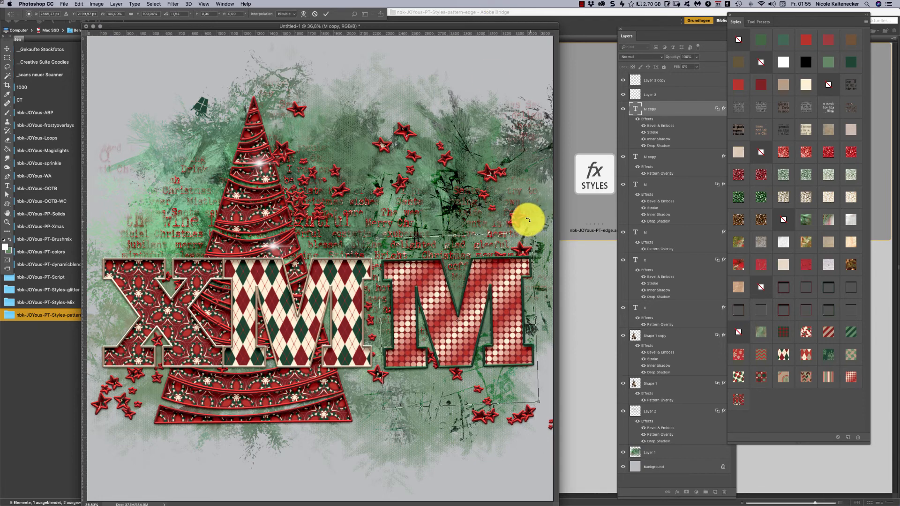
pyautogui.press('Return')
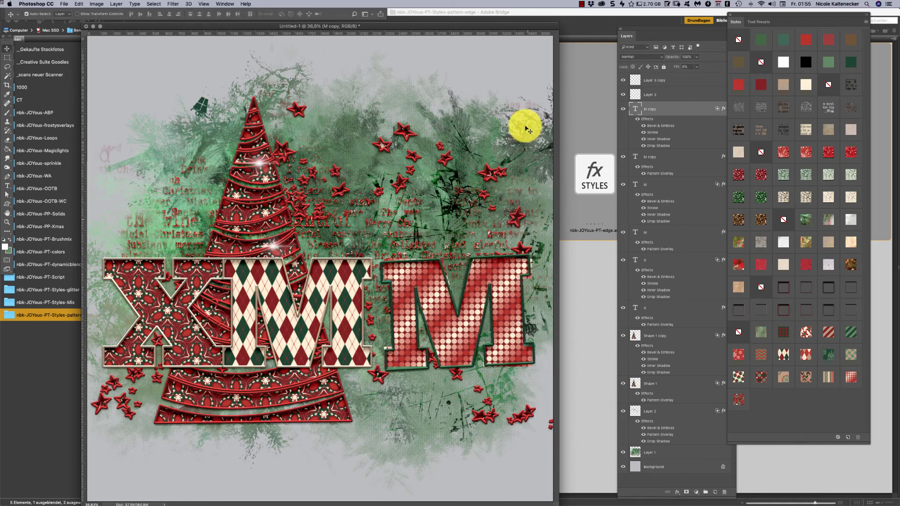
pyautogui.click(354, 262)
pyautogui.press('super+t')
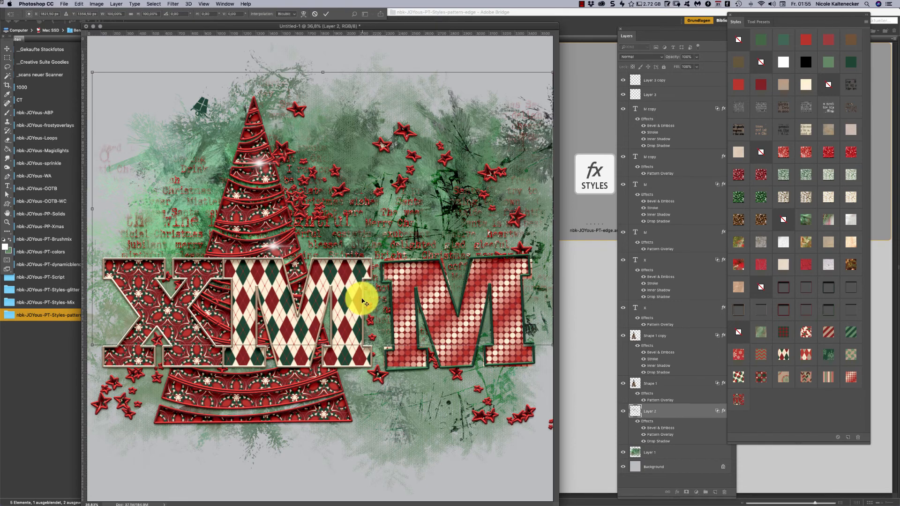
pyautogui.press('Return')
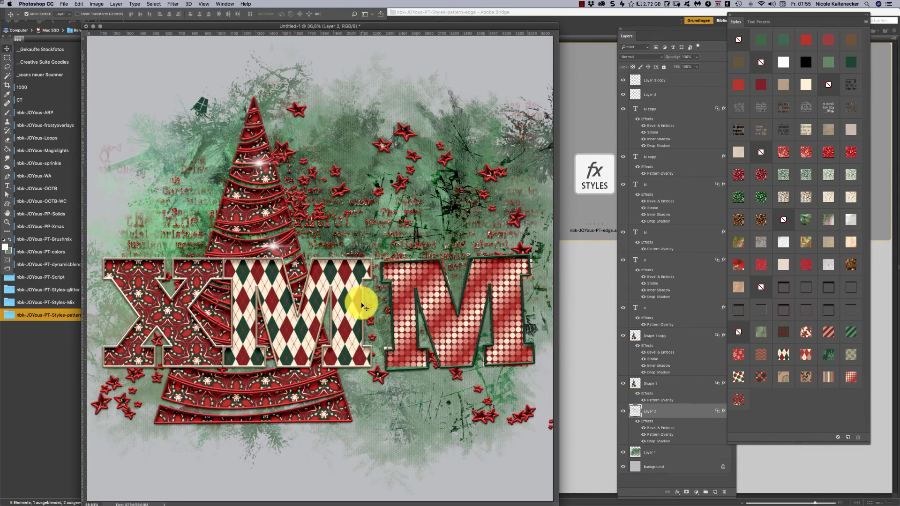
# Rotate the edge layer of the argyle-patterned M slightly clockwise so its cream outline sits offset from the pattern letter.
pyautogui.click(338, 333)
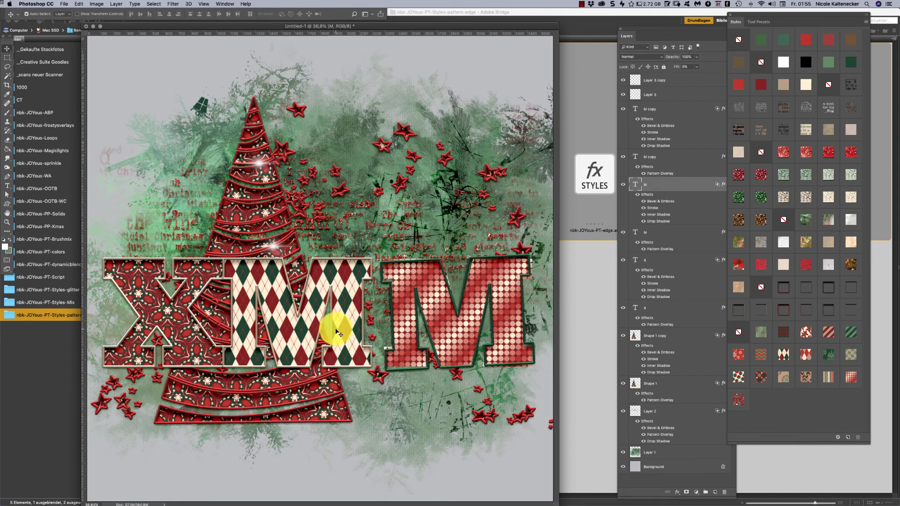
pyautogui.press('super+t')
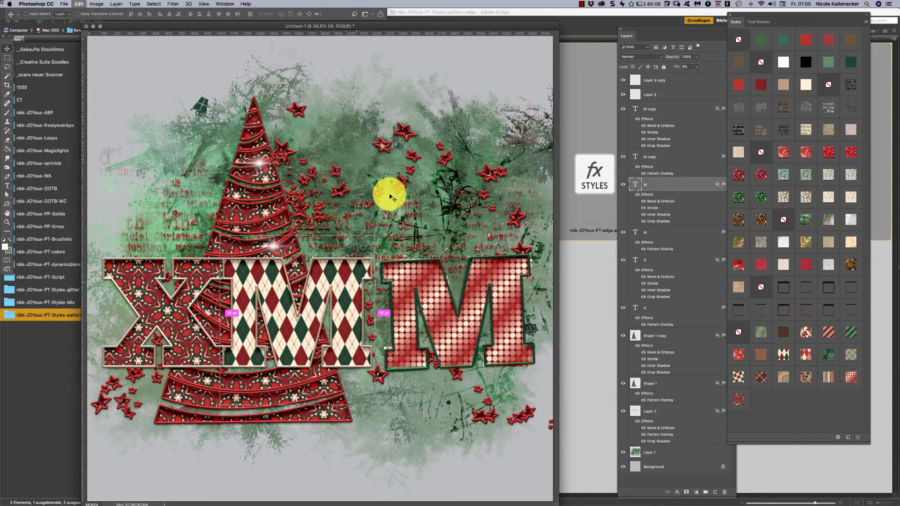
pyautogui.moveTo(397, 199); pyautogui.dragTo(399, 197)
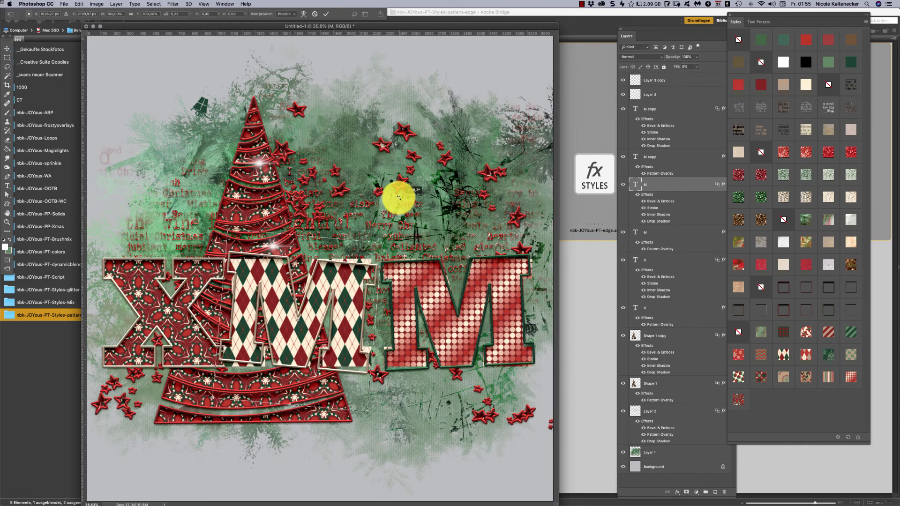
pyautogui.press('Return')
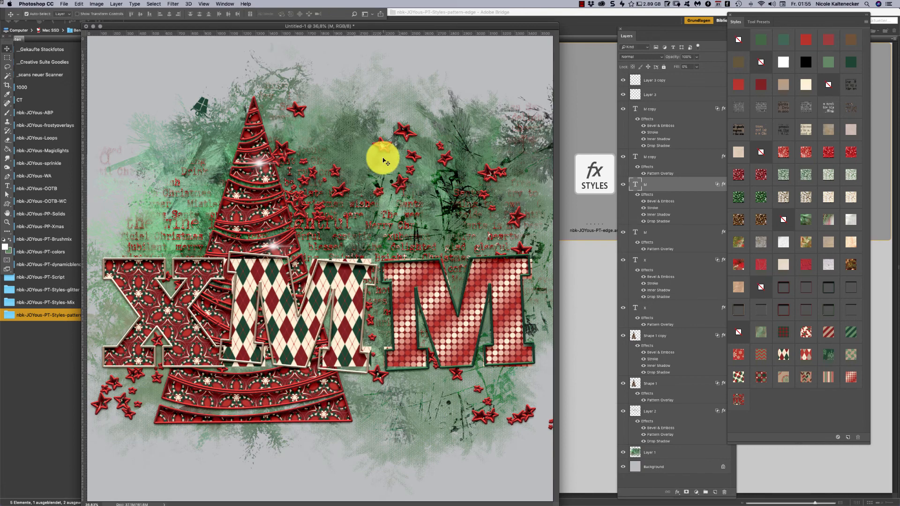
# Change the text of both M copy layers, the green edge and the dotted check pattern, to the letter A.
pyautogui.click(499, 269)
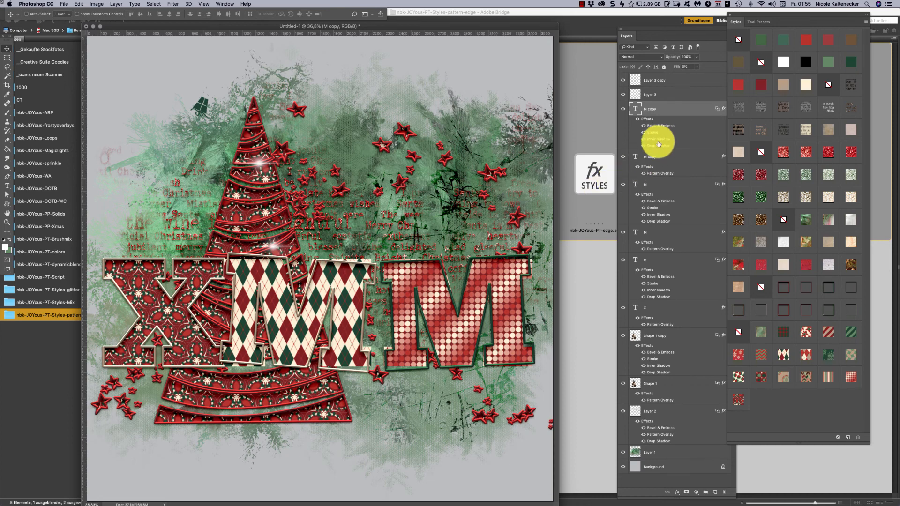
pyautogui.keyDown('super'); pyautogui.click(633, 109); pyautogui.keyUp('super')
pyautogui.doubleClick(634, 110)
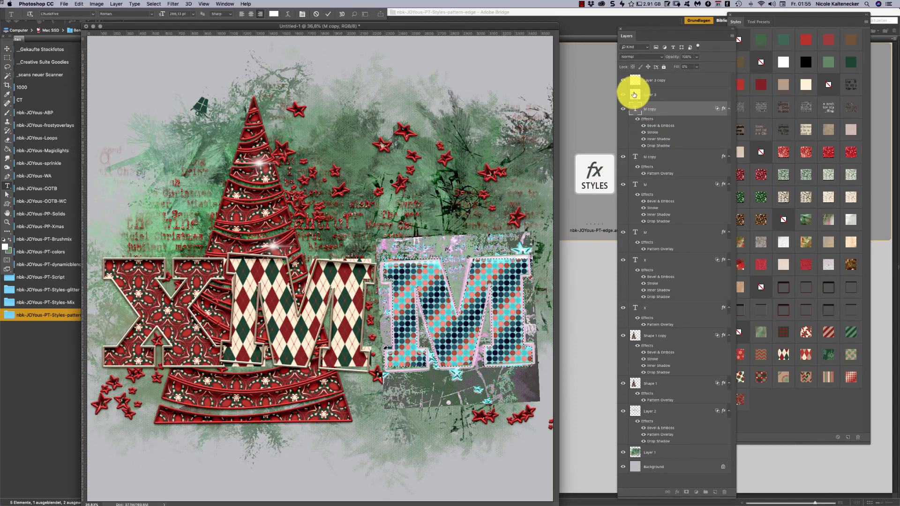
pyautogui.press('super+Return')
pyautogui.press('v')
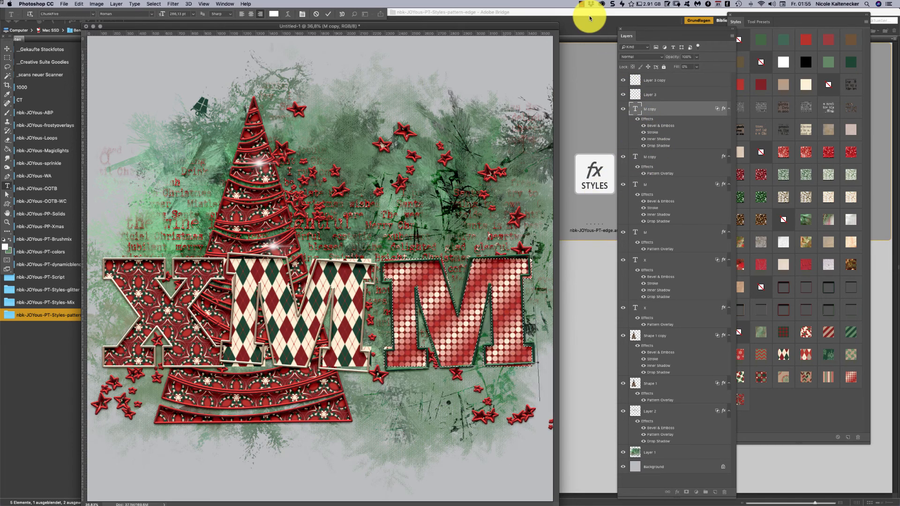
pyautogui.click(636, 156)
pyautogui.doubleClick(636, 156)
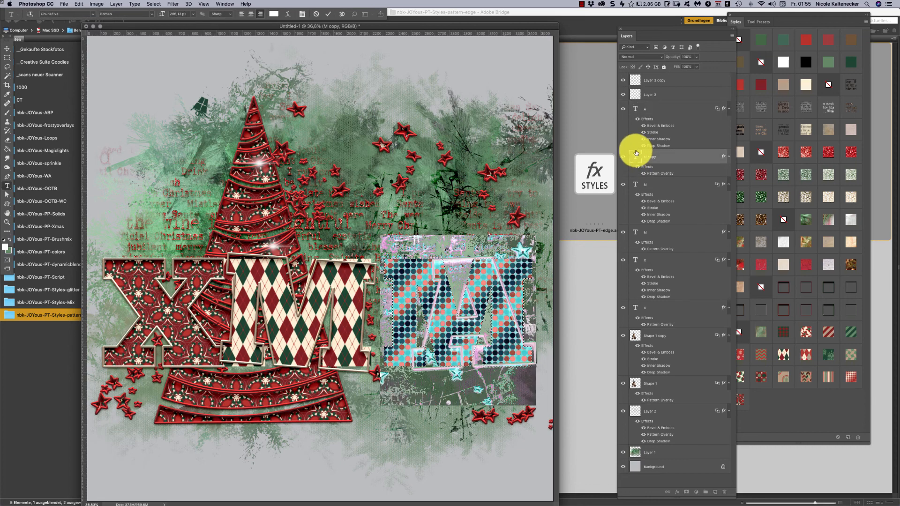
pyautogui.press('super+Return')
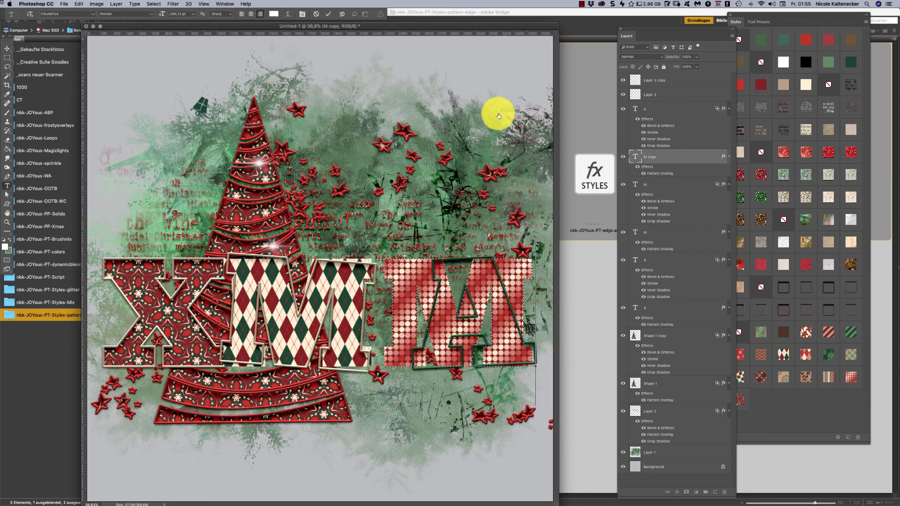
# Clear the selection outline and move both A layers together so they slightly overlap the argyle M.
pyautogui.click(7, 48)
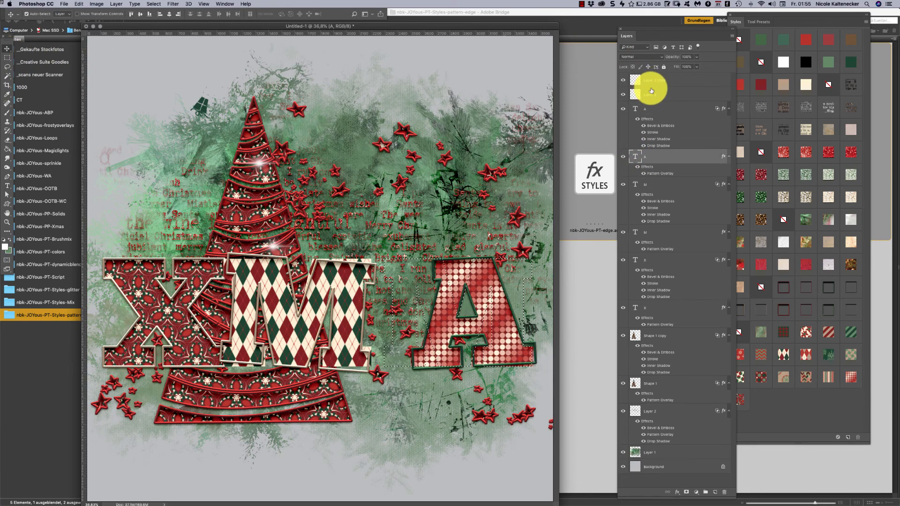
pyautogui.press('super+d')
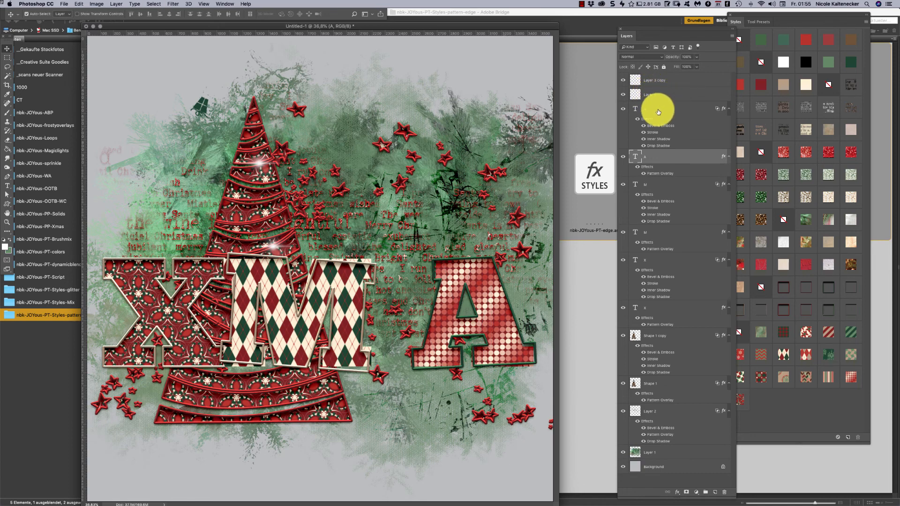
pyautogui.keyDown('super'); pyautogui.click(655, 111); pyautogui.keyUp('super')
pyautogui.moveTo(502, 302); pyautogui.dragTo(436, 323)
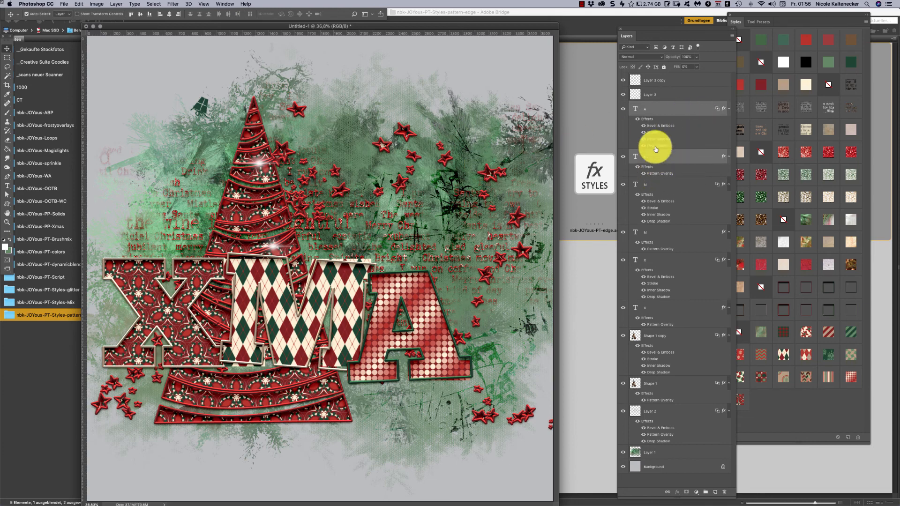
# Move all six X, M and A text layers down over the tree's base and apply the solid medium green style to them.
pyautogui.keyDown('shift'); pyautogui.click(661, 308); pyautogui.keyUp('shift')
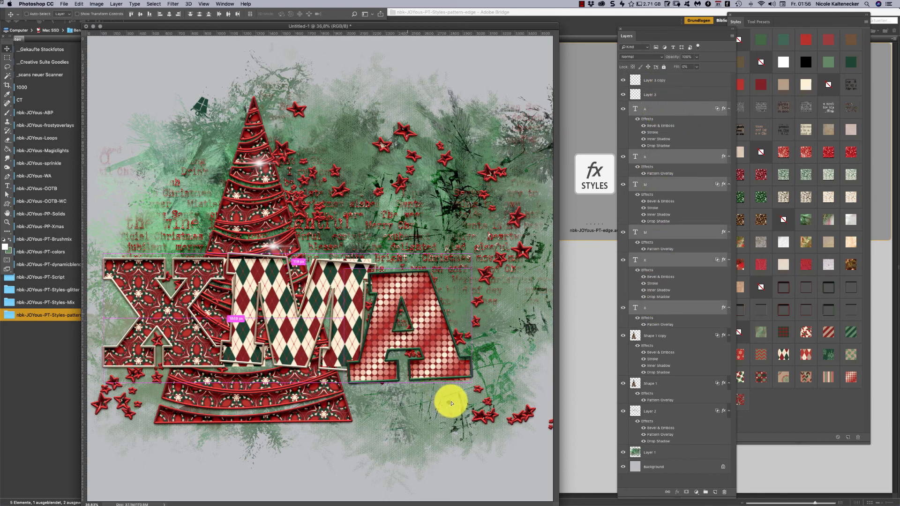
pyautogui.moveTo(451, 403); pyautogui.dragTo(454, 410)
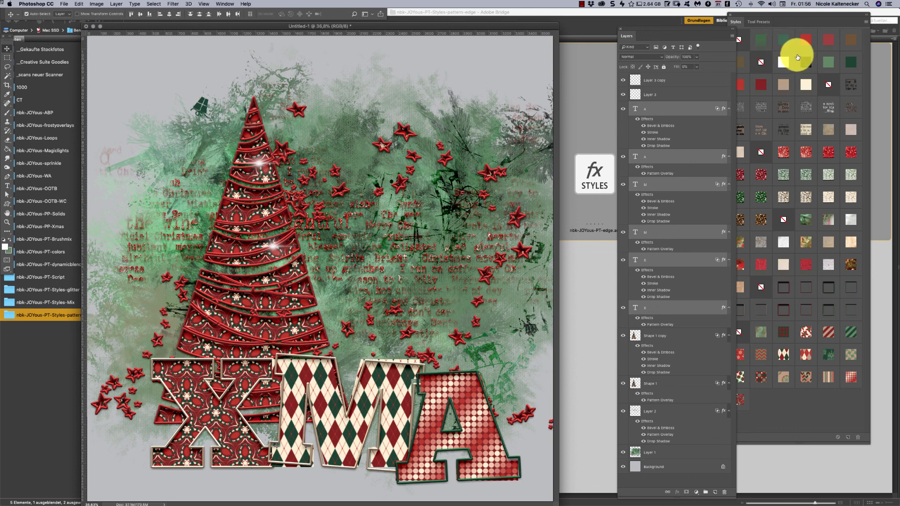
pyautogui.click(819, 66)
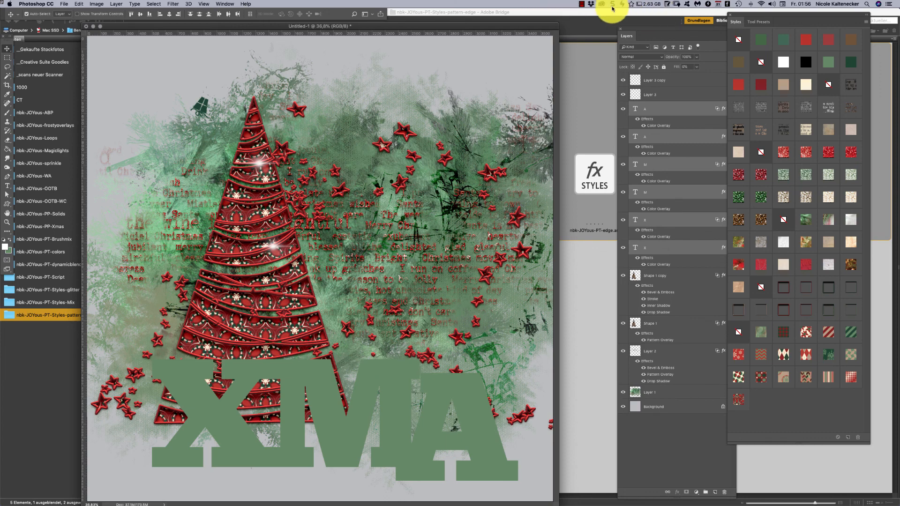
pyautogui.click(582, 4)
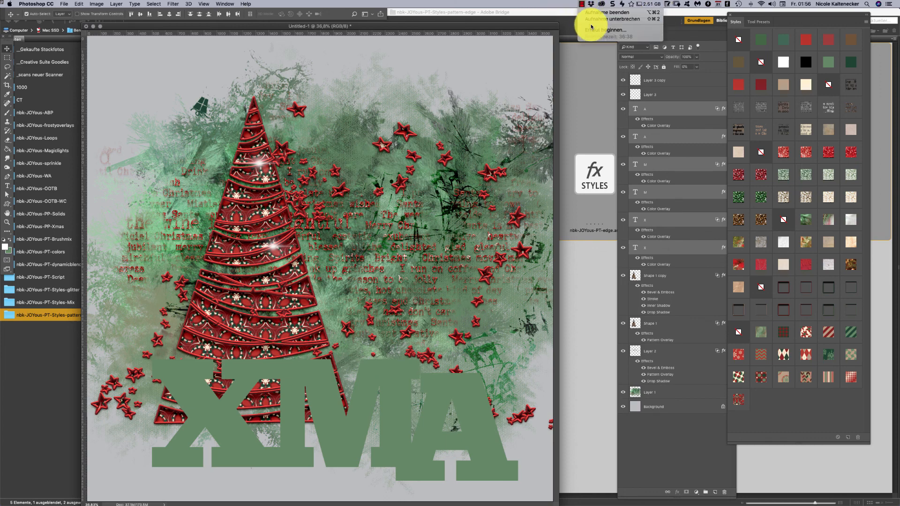